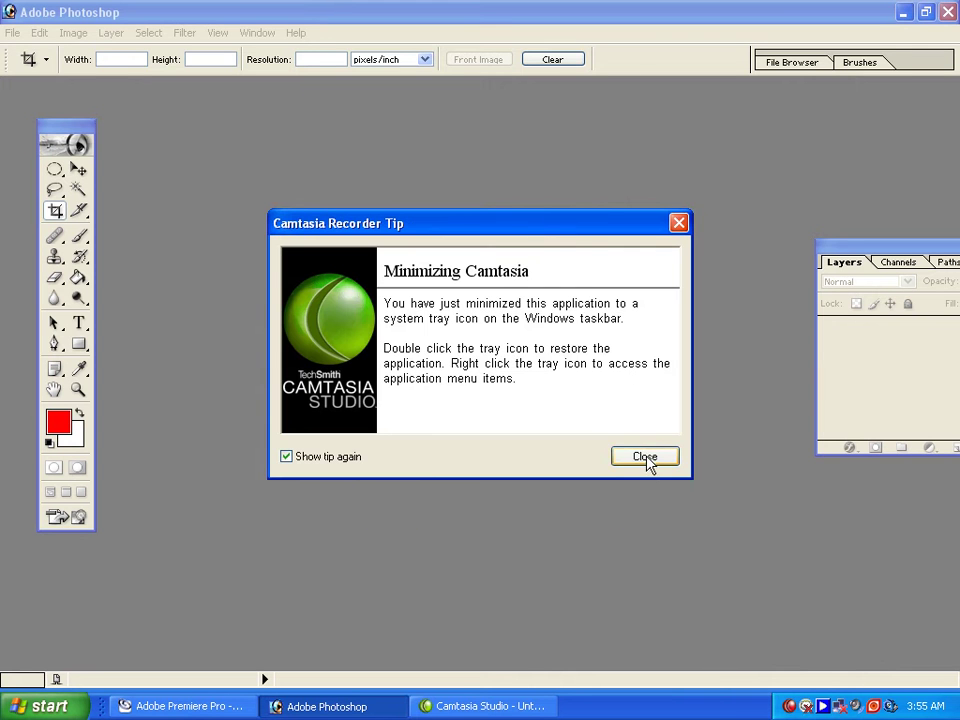
Dismiss the recorder tip, create a blank 720 × 576 document, then close it.
left_click(645, 457)
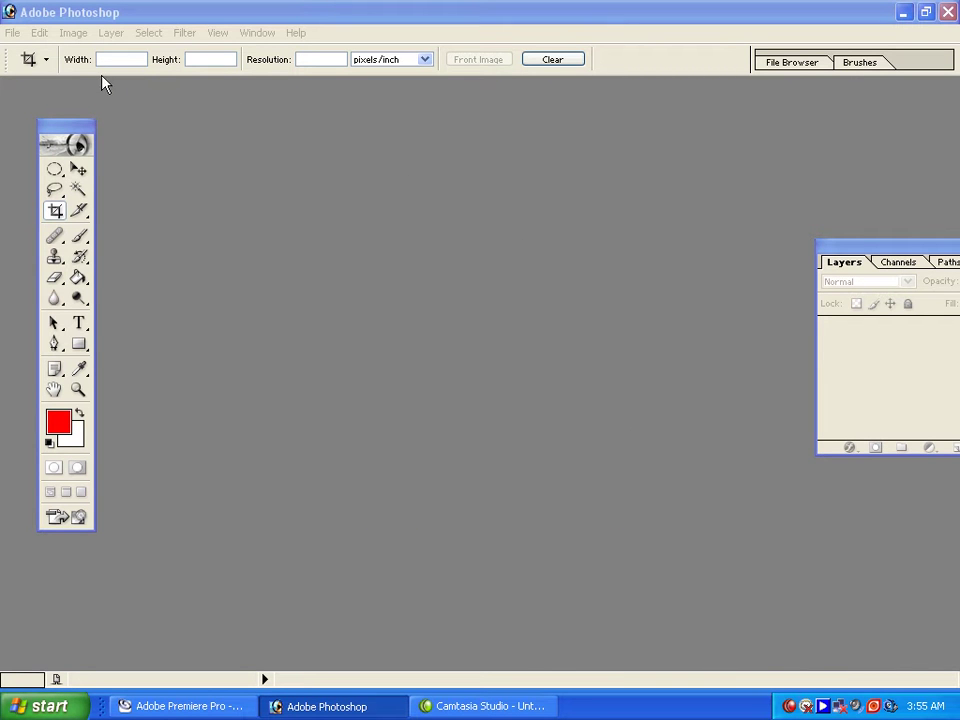
left_click(12, 32)
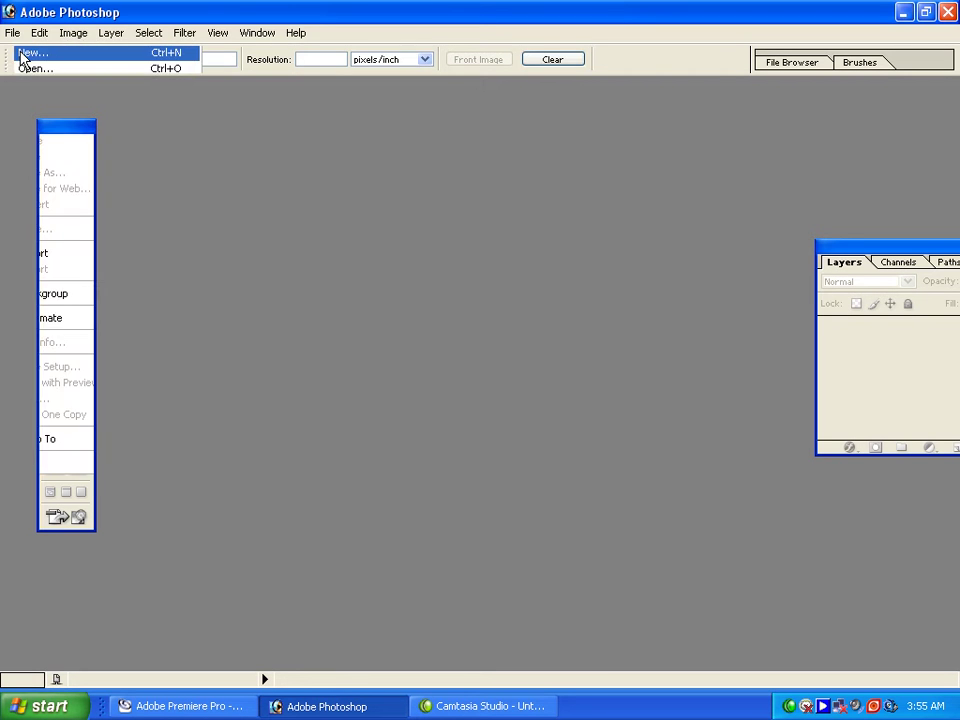
left_click(22, 56)
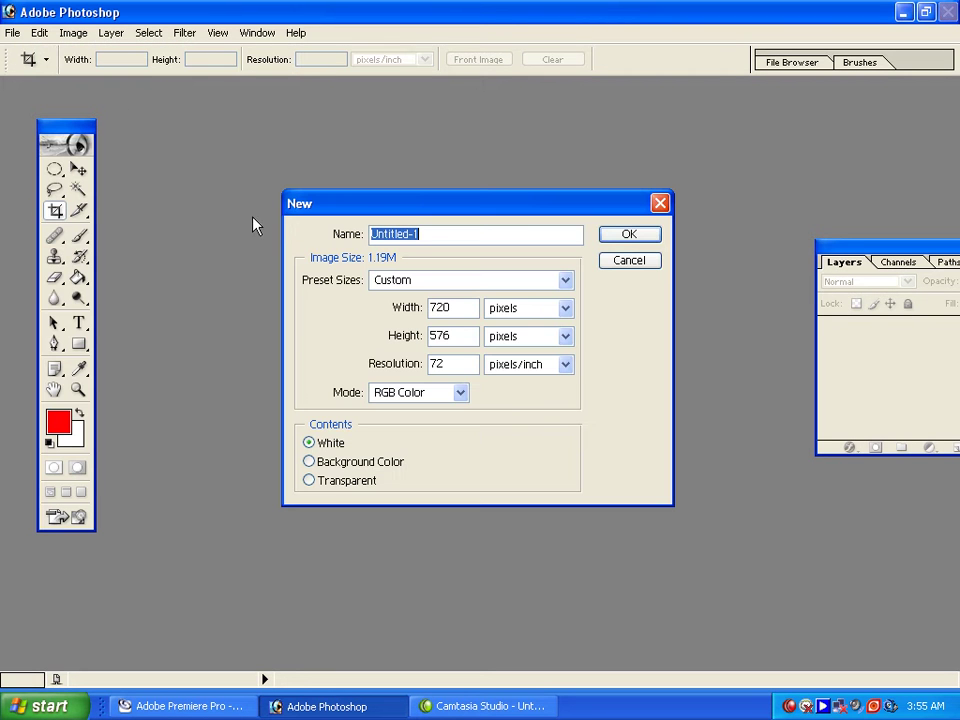
left_click(619, 240)
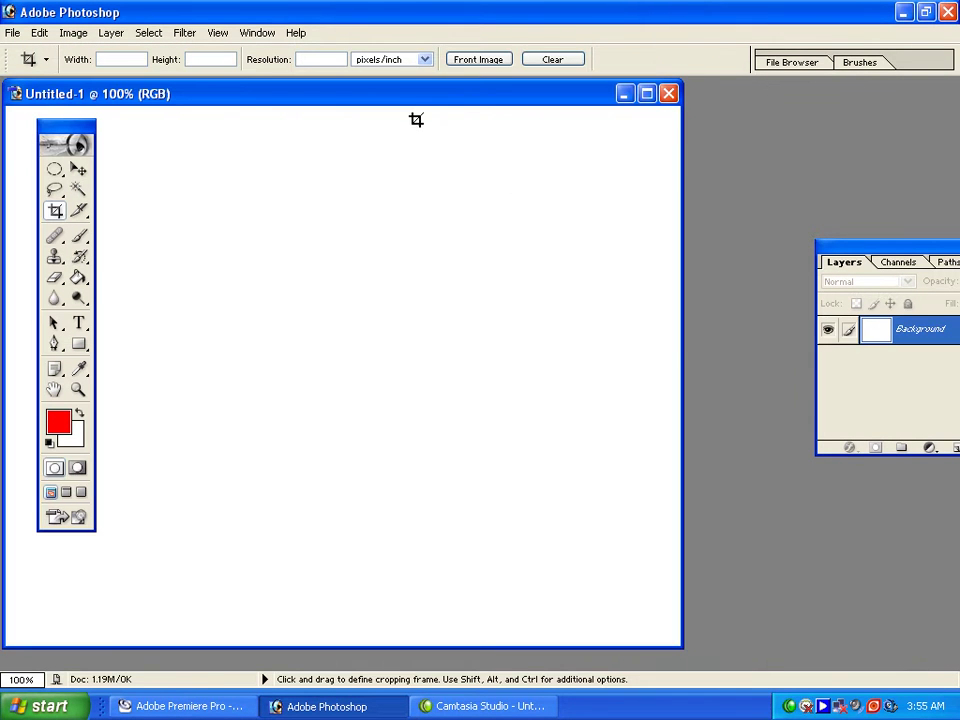
mouse_move(419, 96)
left_mouse_down()
mouse_move(514, 98)
mouse_move(538, 109)
left_mouse_up()
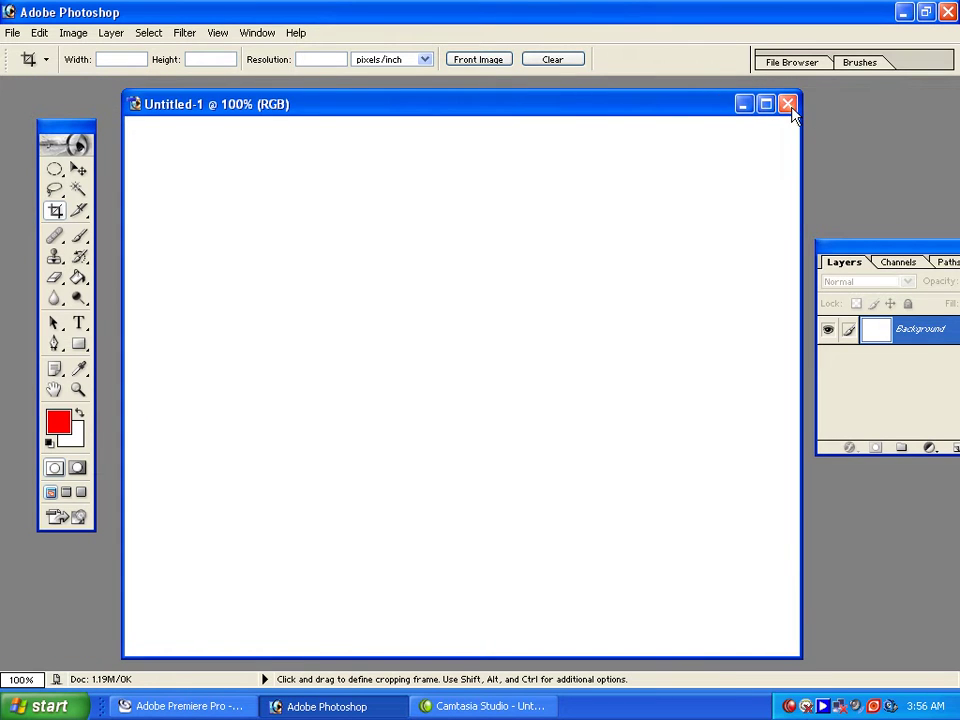
left_click(787, 104)
Start opening an image and browse the Sample Pictures folder under My Documents.
left_click(11, 33)
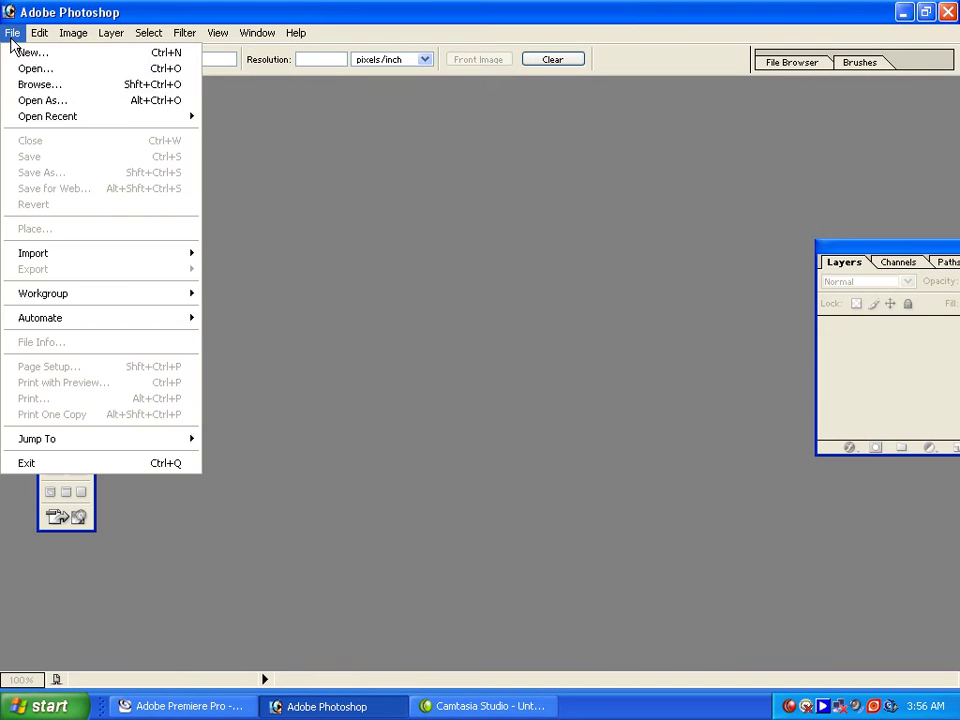
left_click(40, 68)
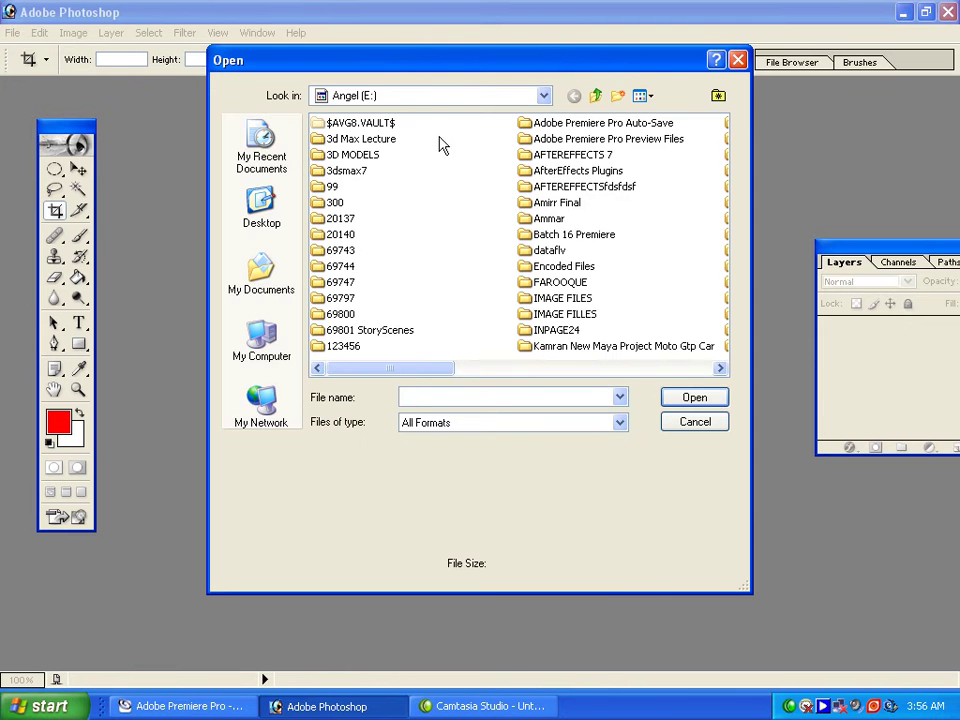
left_click(430, 100)
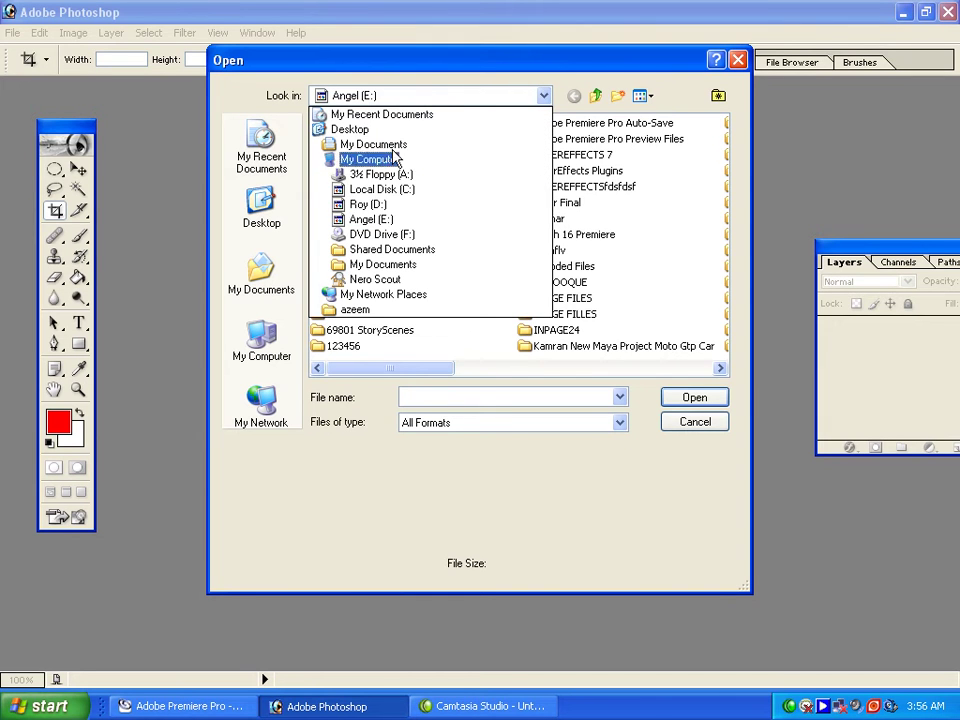
left_click(382, 146)
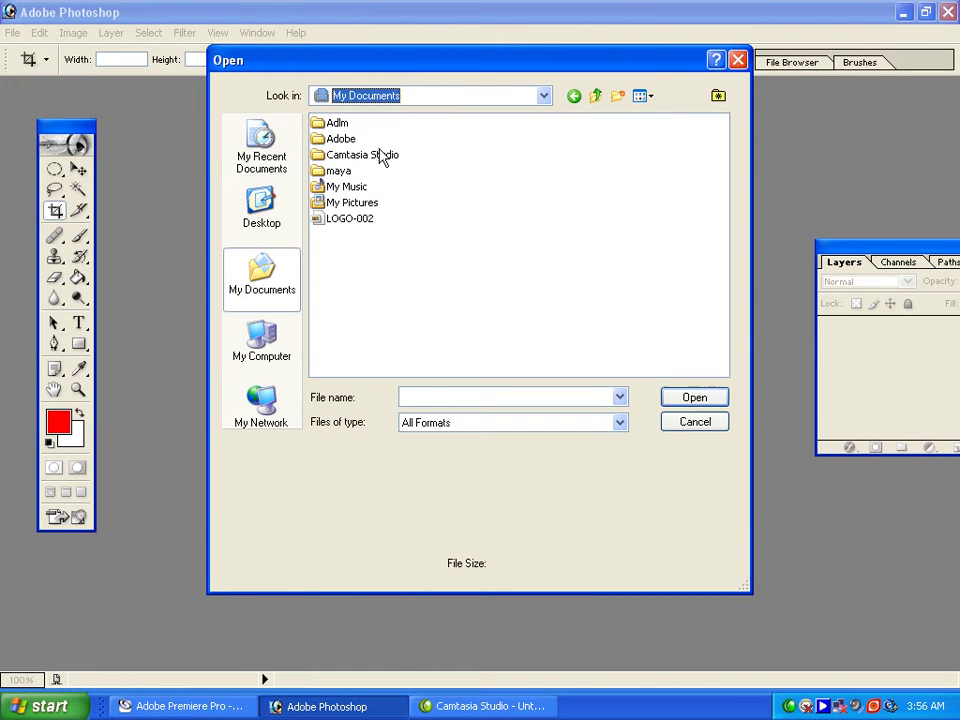
double_click(372, 204)
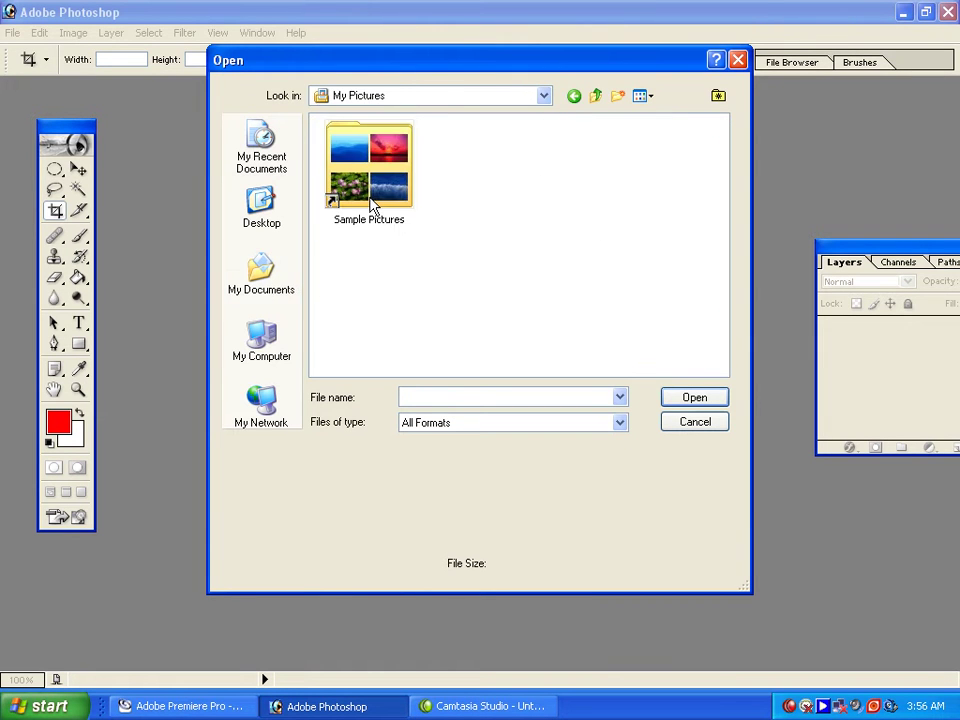
double_click(373, 205)
left_click(355, 156)
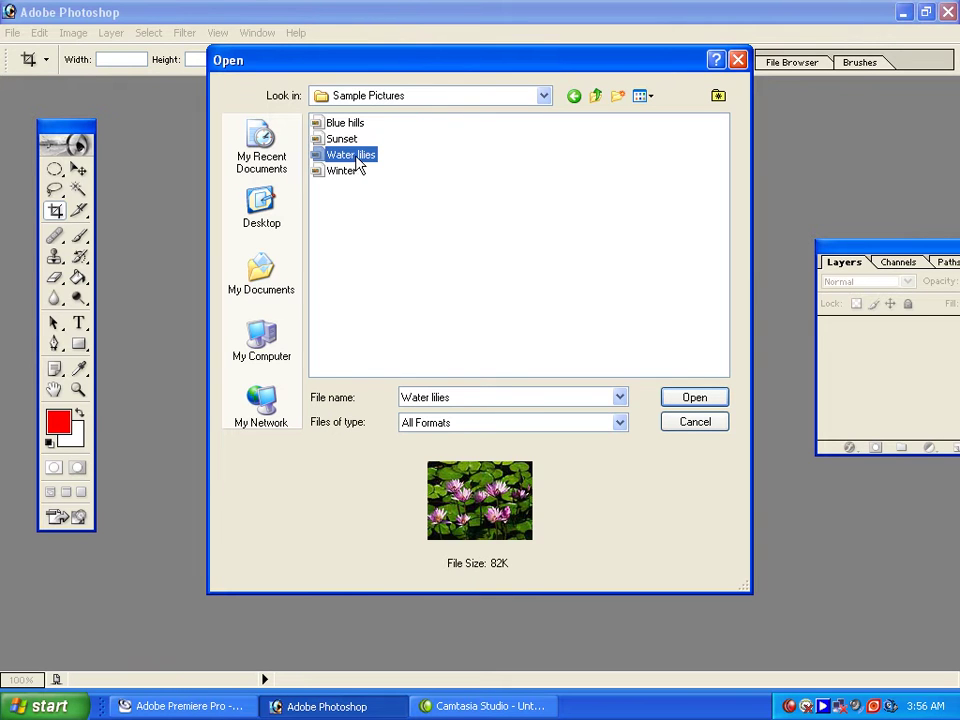
left_click(341, 172)
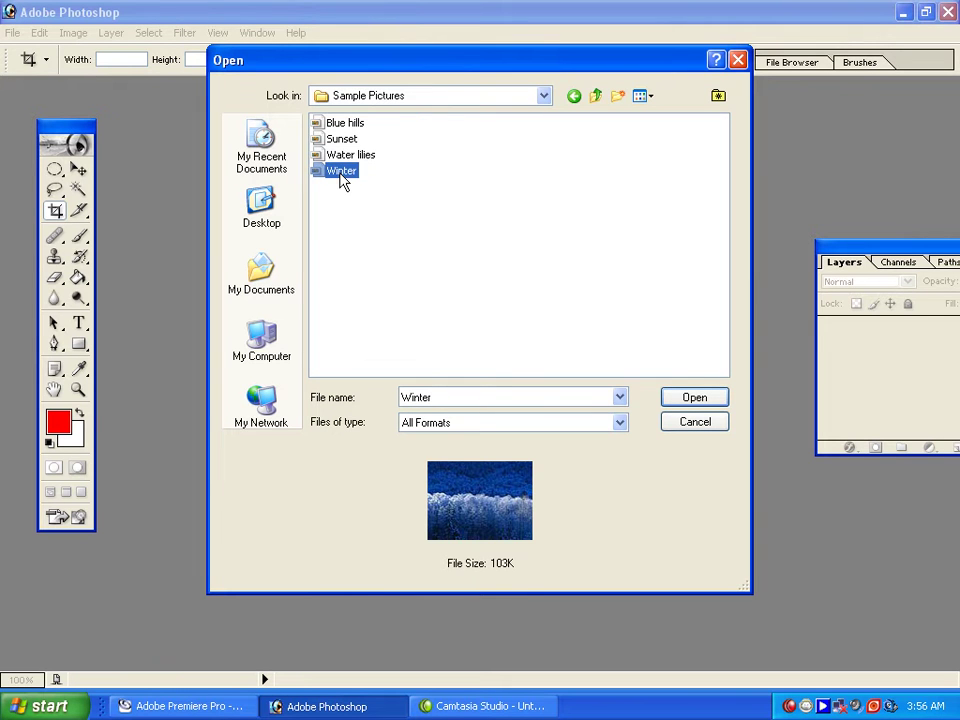
Switch the Open dialog to thumbnail view and browse to the Roy (D:) drive.
left_click(365, 96)
left_click(366, 216)
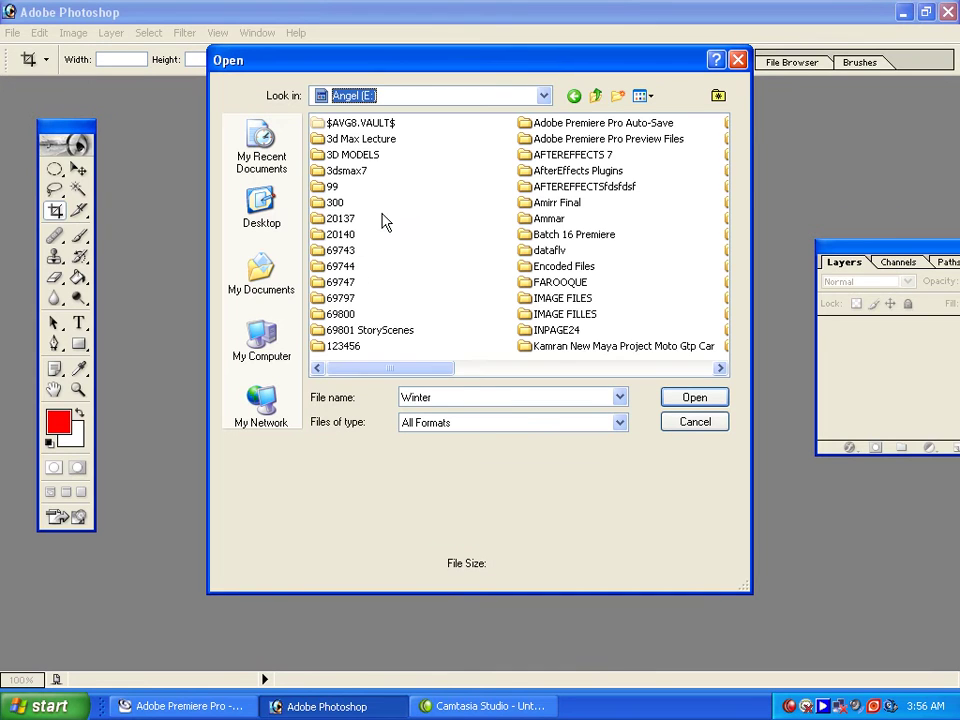
left_click(643, 96)
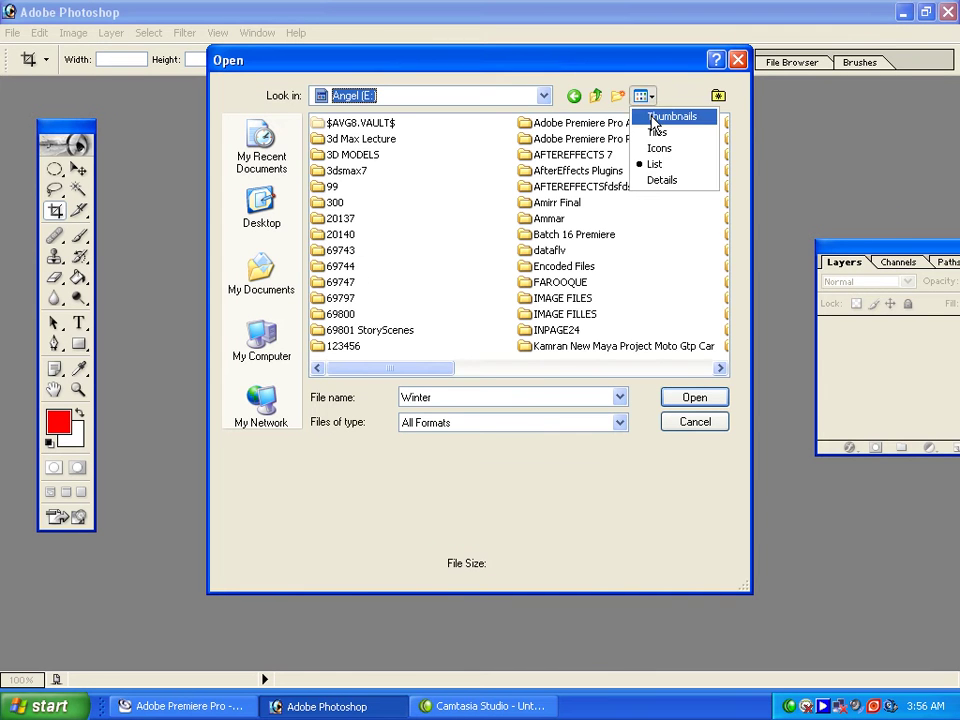
left_click(665, 118)
mouse_move(722, 150)
left_mouse_down()
mouse_move(724, 350)
mouse_move(722, 140)
left_mouse_up()
left_click(545, 96)
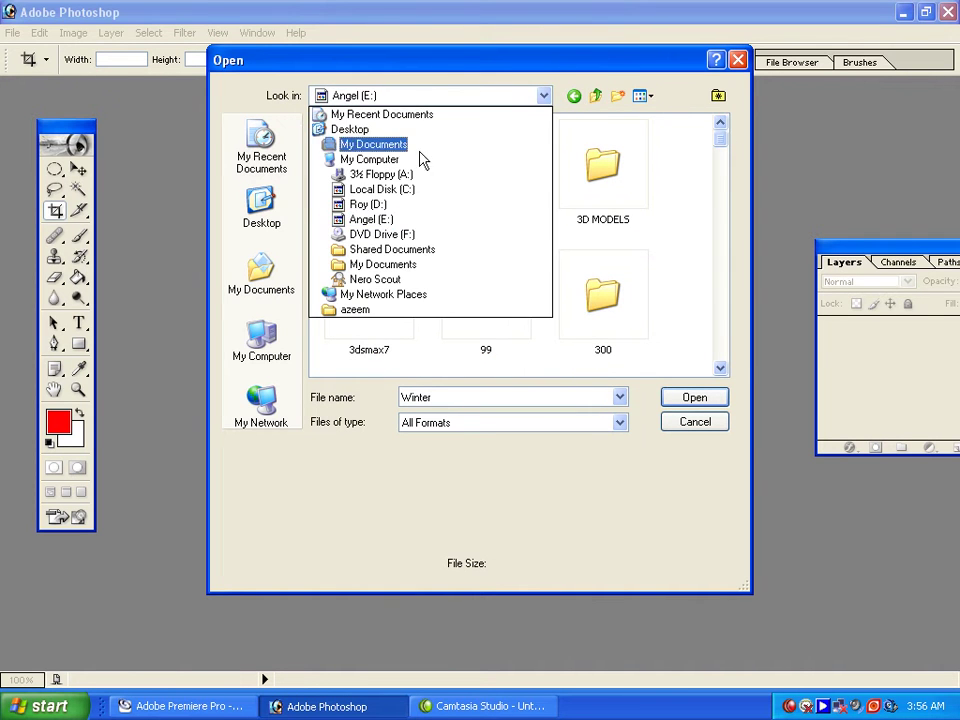
left_click(385, 205)
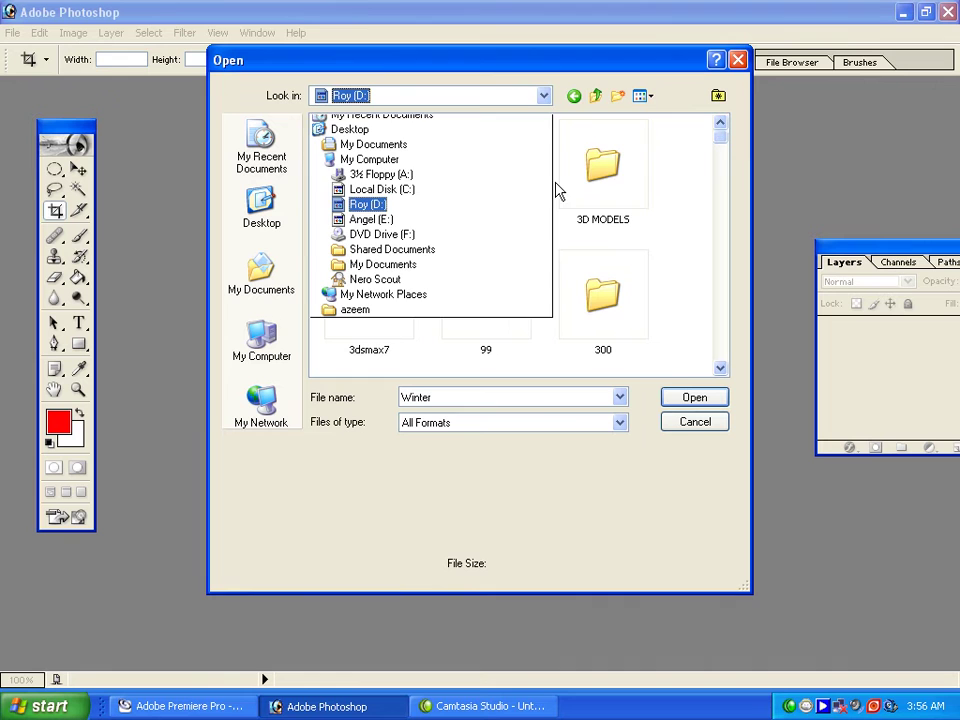
mouse_move(720, 144)
left_mouse_down()
mouse_move(722, 185)
mouse_move(723, 150)
left_mouse_up()
scroll(722, 185, "down", 1)
Open amir-khan-in-fanaa-wallpaper.jpg from the 10000 folder.
double_click(625, 180)
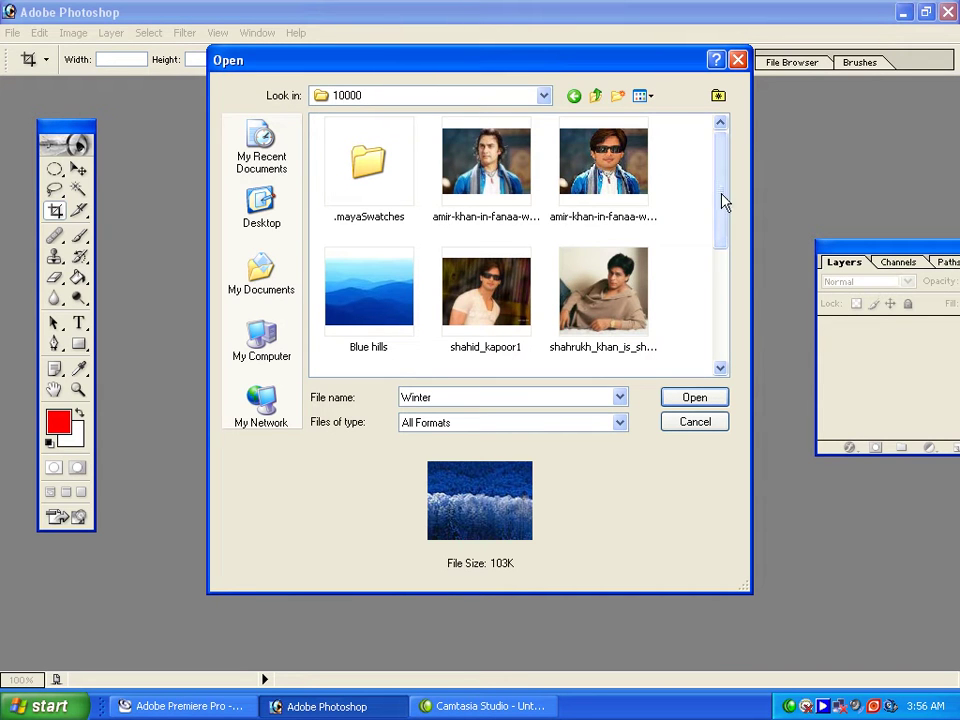
left_click(628, 186)
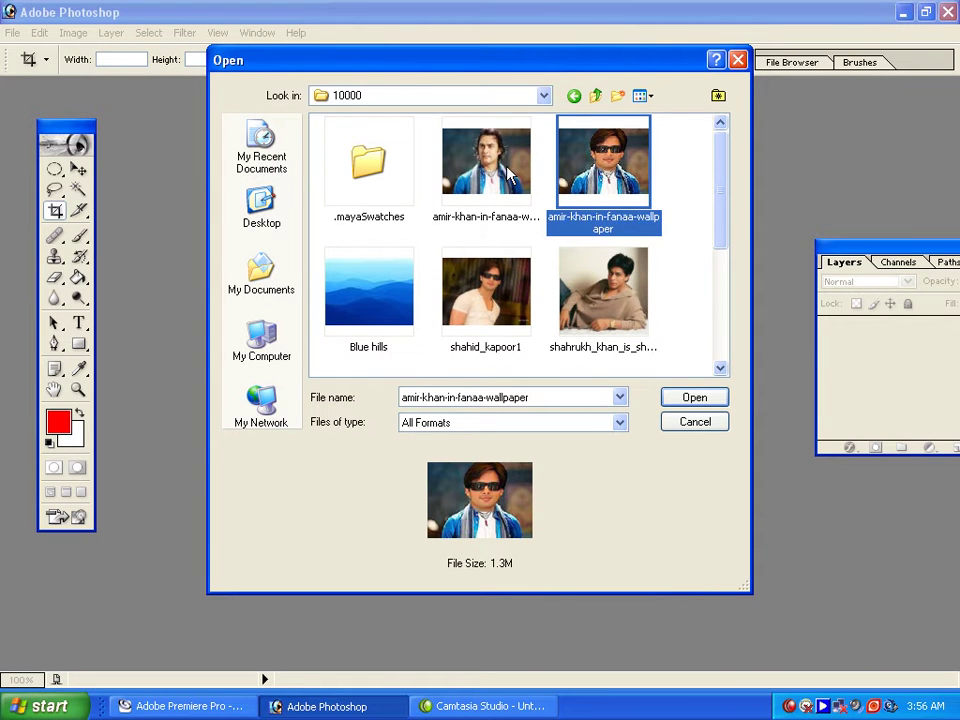
left_click(510, 175)
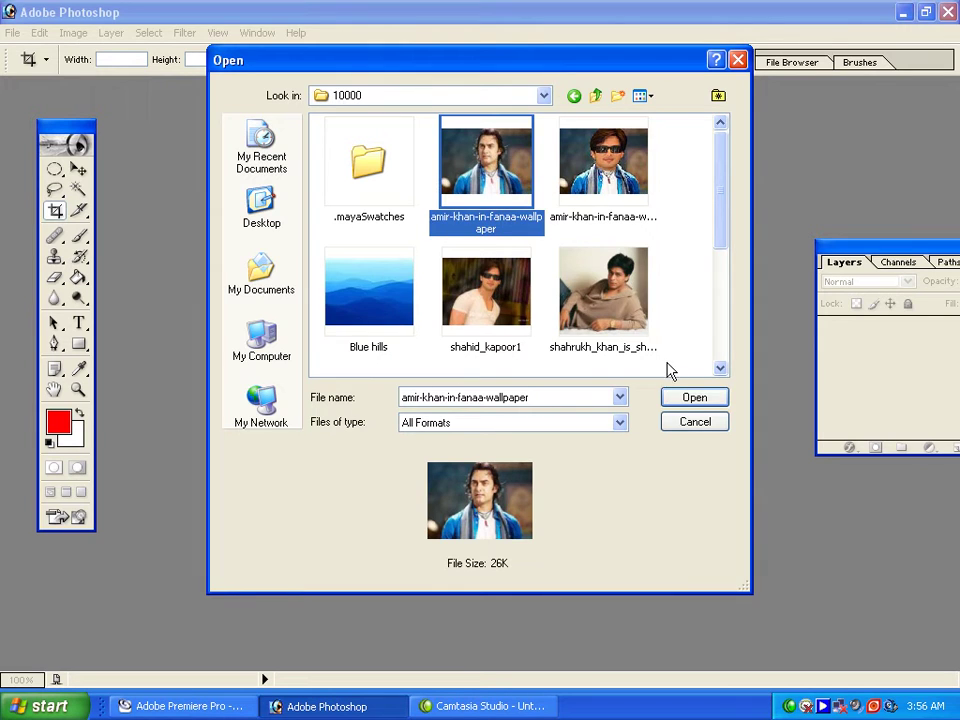
left_click(682, 402)
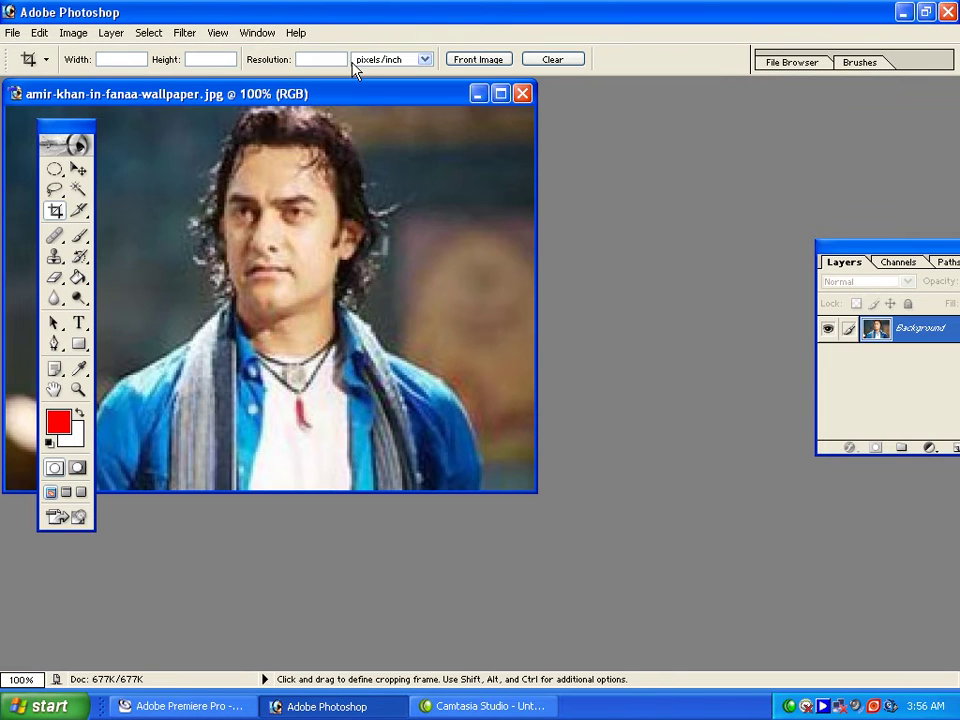
Fit the image window to the screen and move and enlarge the Layers panel.
left_click_drag(366, 100, 480, 148)
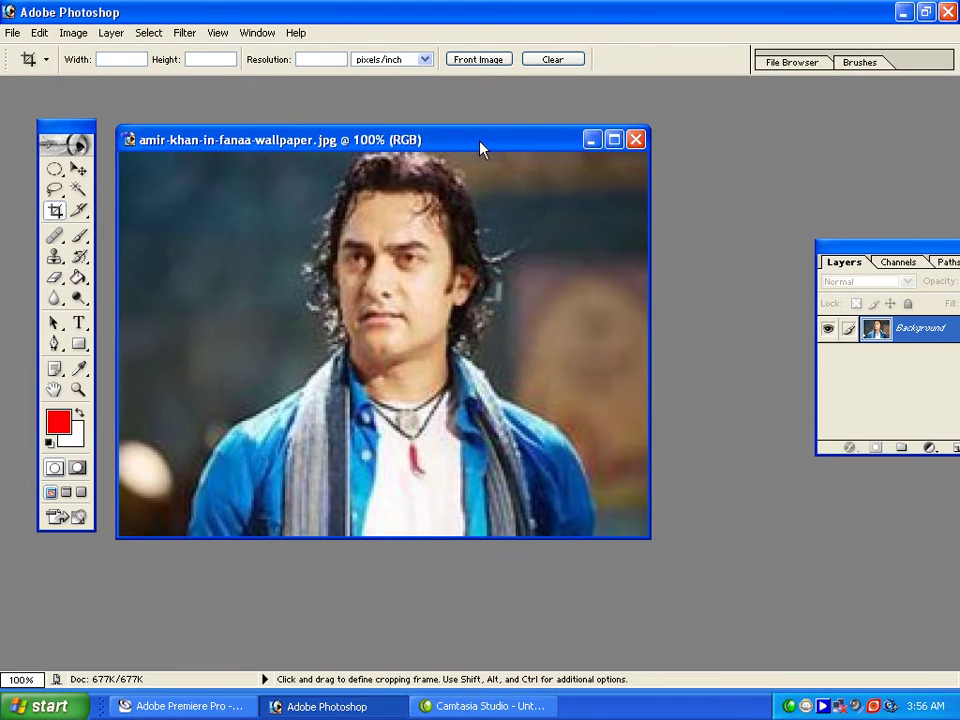
double_click(54, 390)
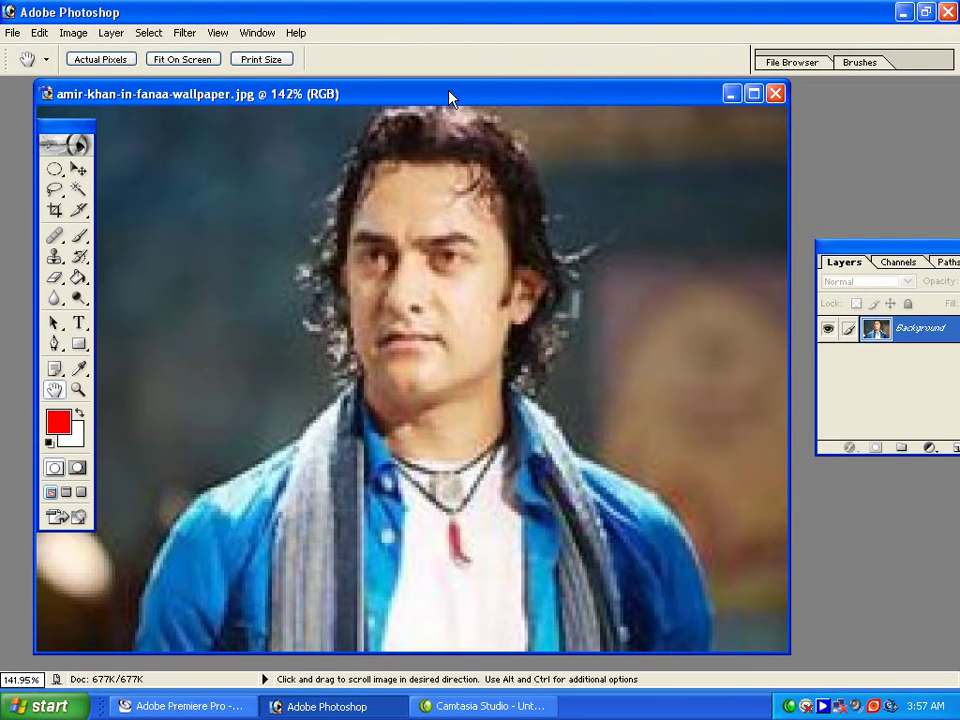
left_click_drag(449, 97, 478, 96)
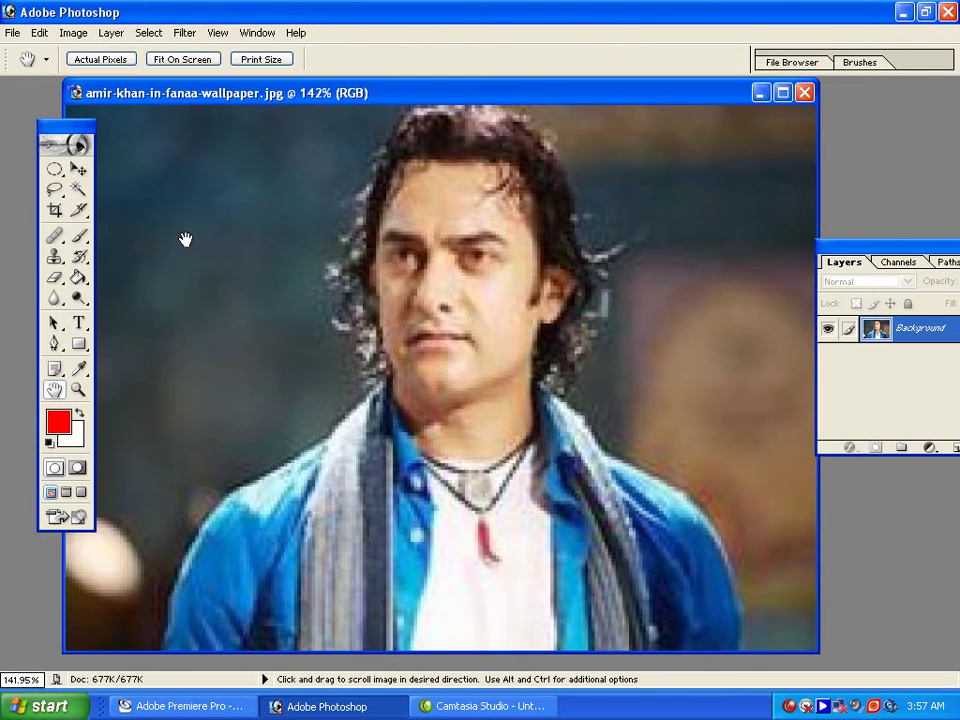
left_click_drag(836, 257, 718, 167)
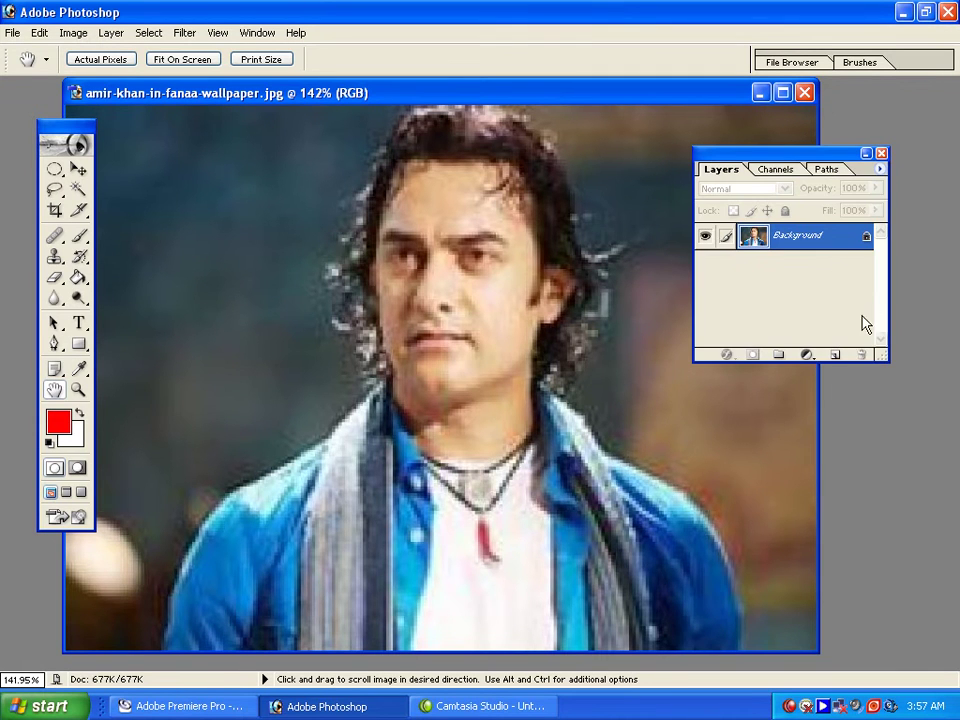
left_click_drag(880, 362, 889, 398)
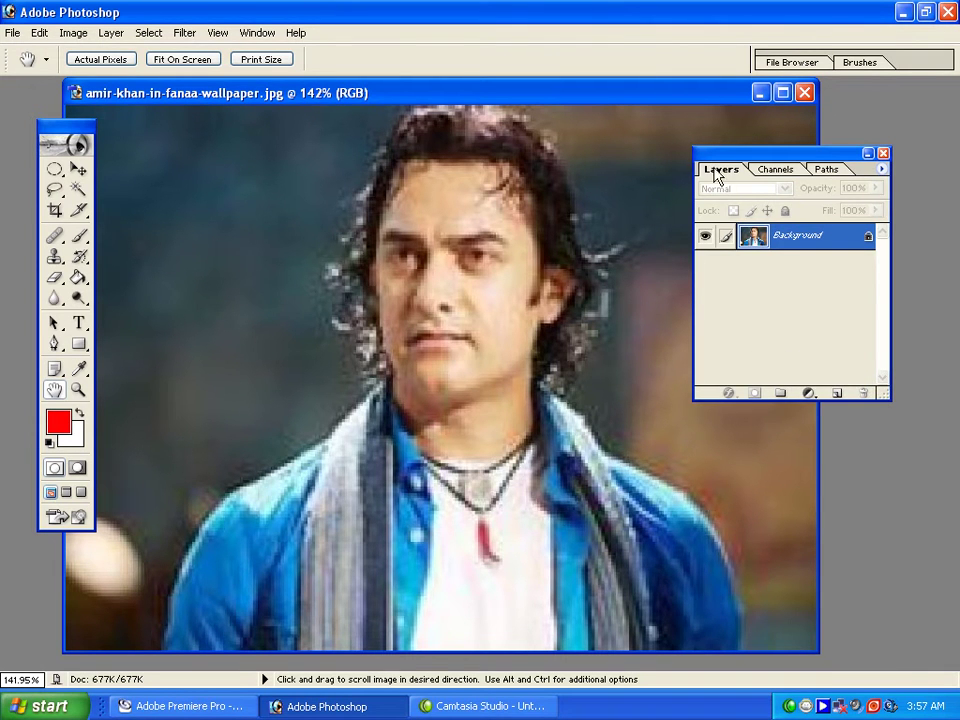
Add a test Alpha 1 channel, delete it, and return to the Layers list.
left_click(767, 172)
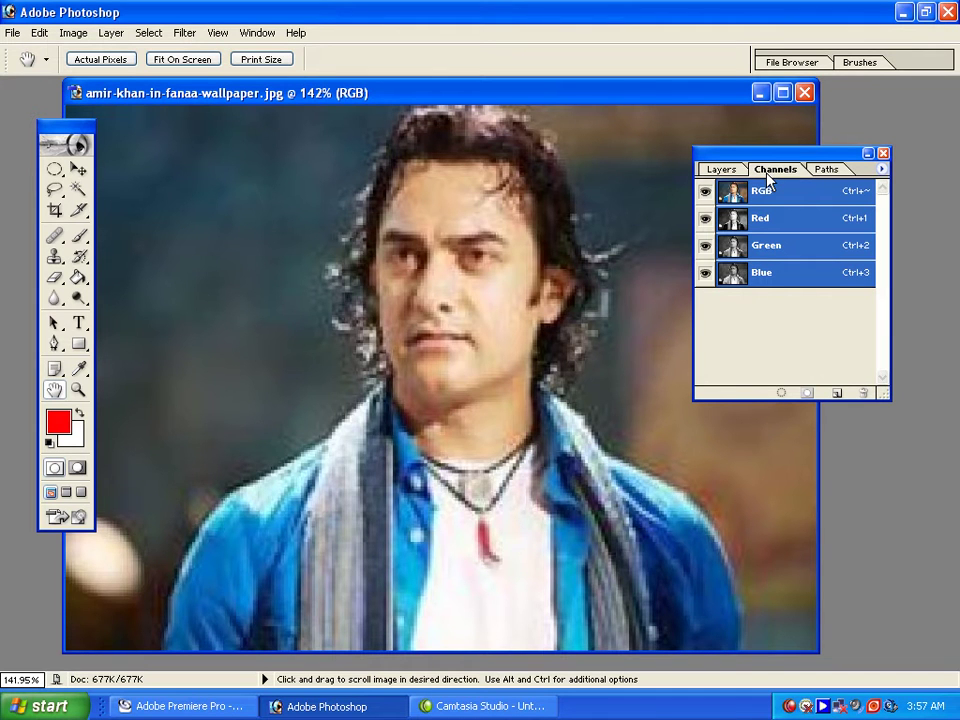
left_click(712, 169)
left_click(784, 174)
left_click(836, 395)
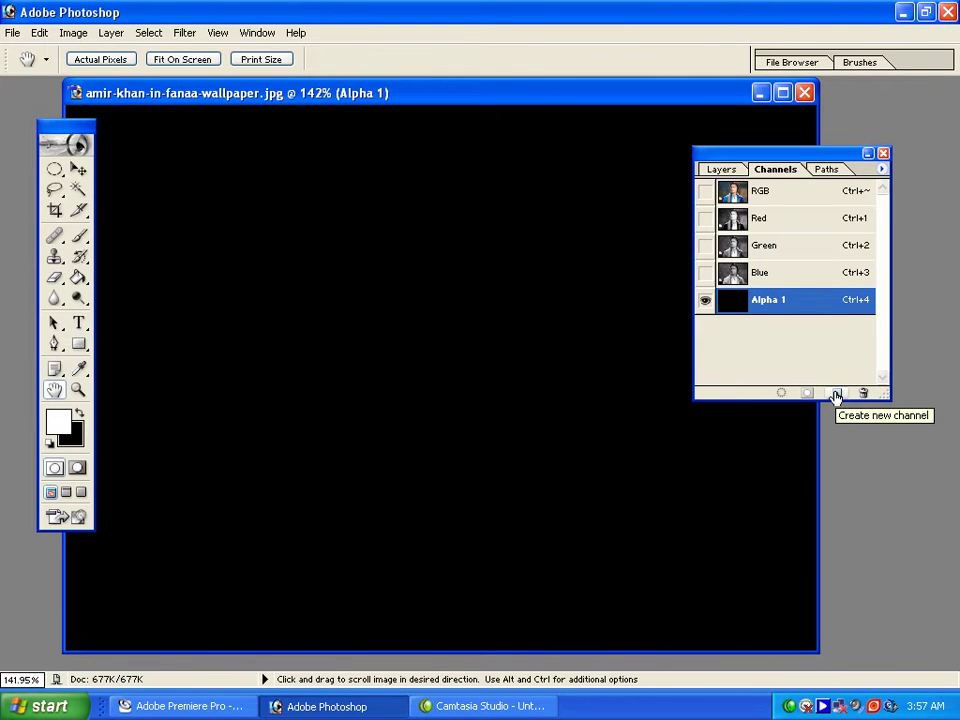
left_click(862, 393)
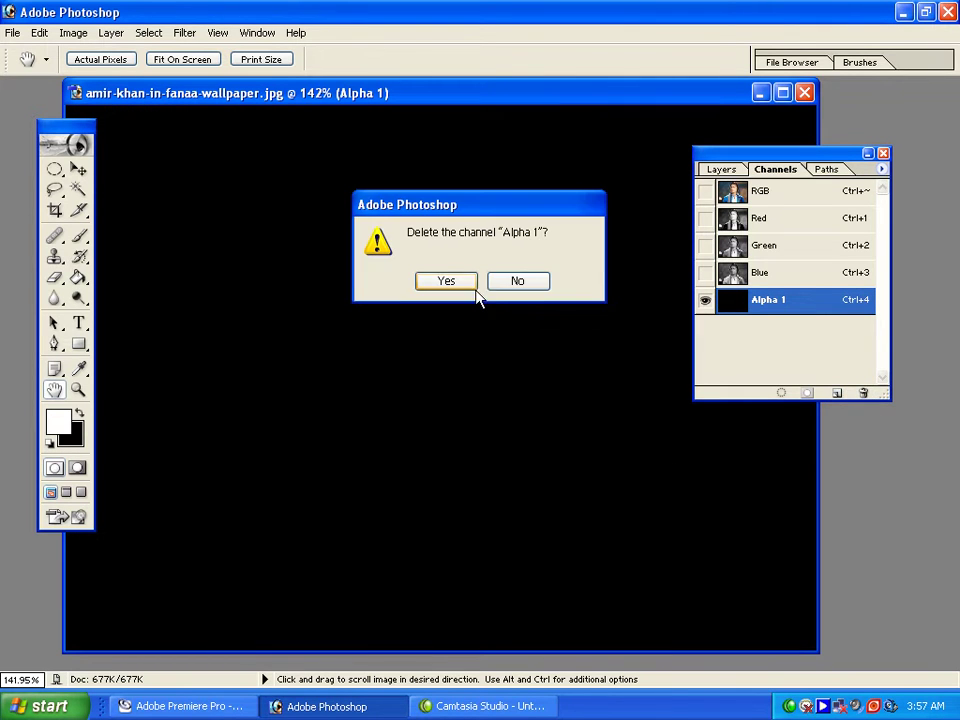
left_click(467, 285)
left_click(722, 171)
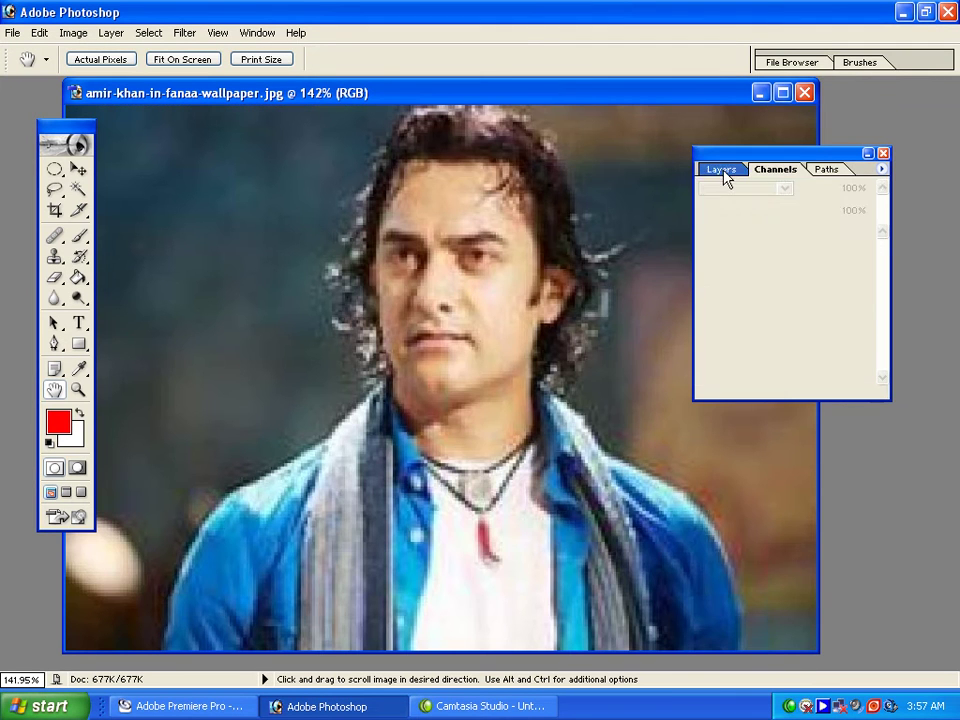
With the Polygonal Lasso, trace up the right shoulder and right side of the hair.
left_click(55, 193)
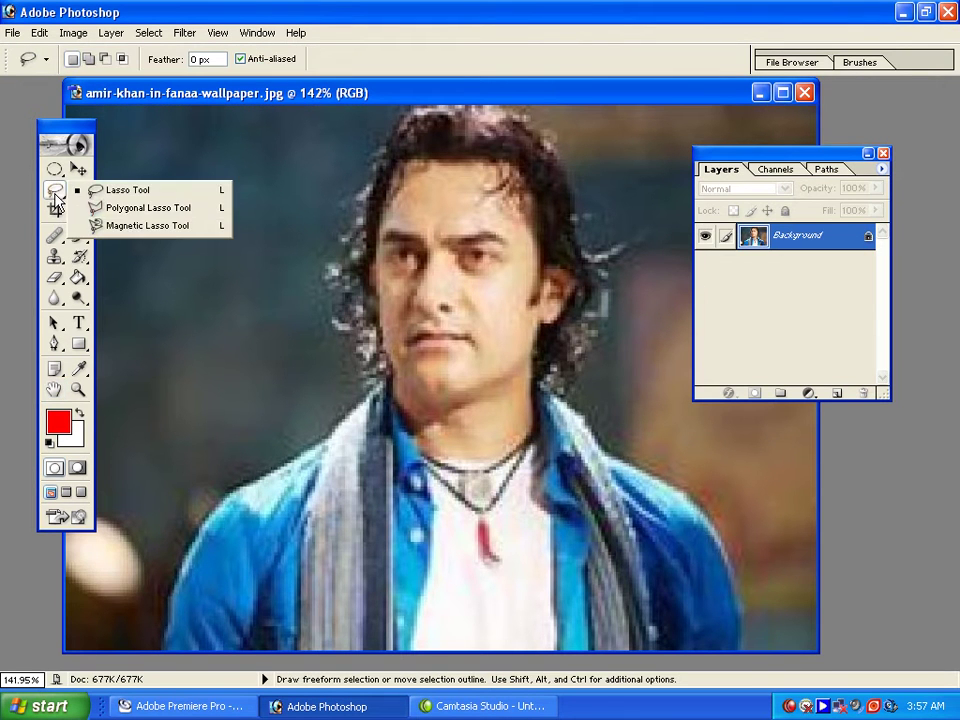
left_click(140, 208)
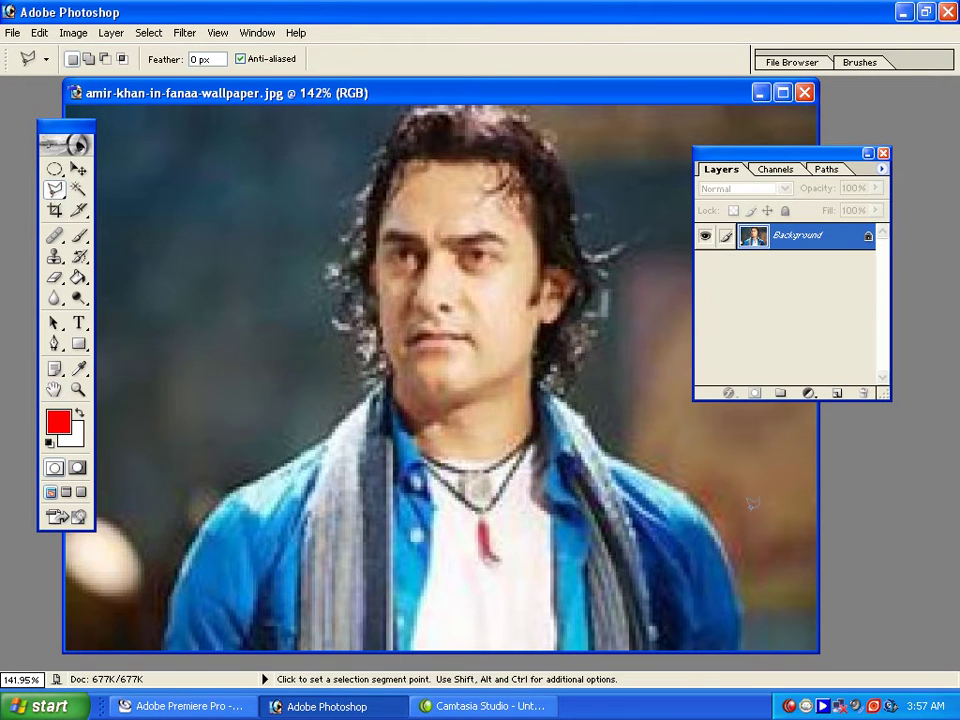
left_click(756, 646)
left_click(736, 563)
left_click(723, 548)
left_click(688, 493)
left_click(640, 466)
left_click(610, 448)
left_click(578, 404)
left_click(629, 268)
Continue the outline over the hair, down the left side, and close it at the start.
left_click(585, 176)
left_click(522, 117)
left_click(406, 105)
left_click(345, 205)
left_click(334, 268)
left_click(345, 322)
left_click(366, 390)
left_click(241, 487)
left_click(170, 553)
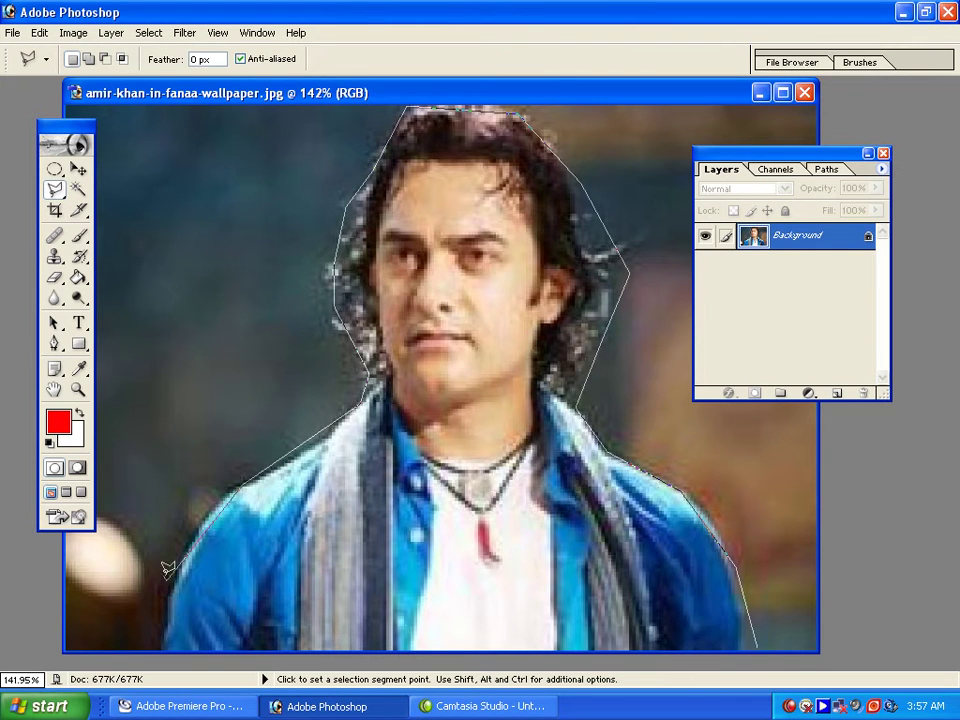
left_click(154, 662)
left_click(756, 656)
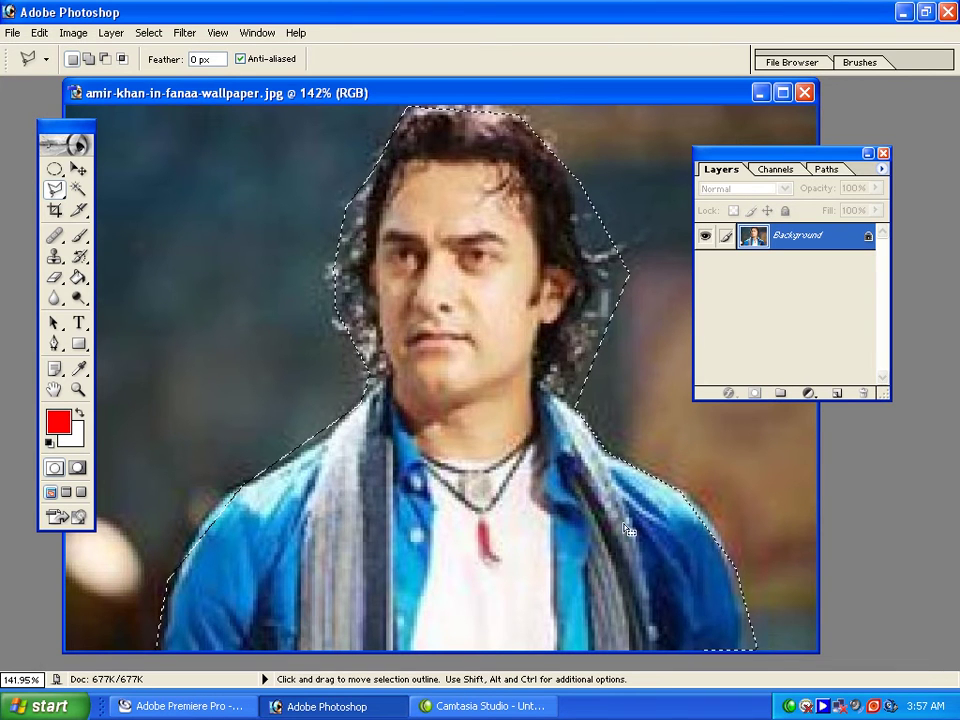
Apply a 20-pixel Feather to the figure selection, then add a new Alpha 1 channel.
left_click(148, 33)
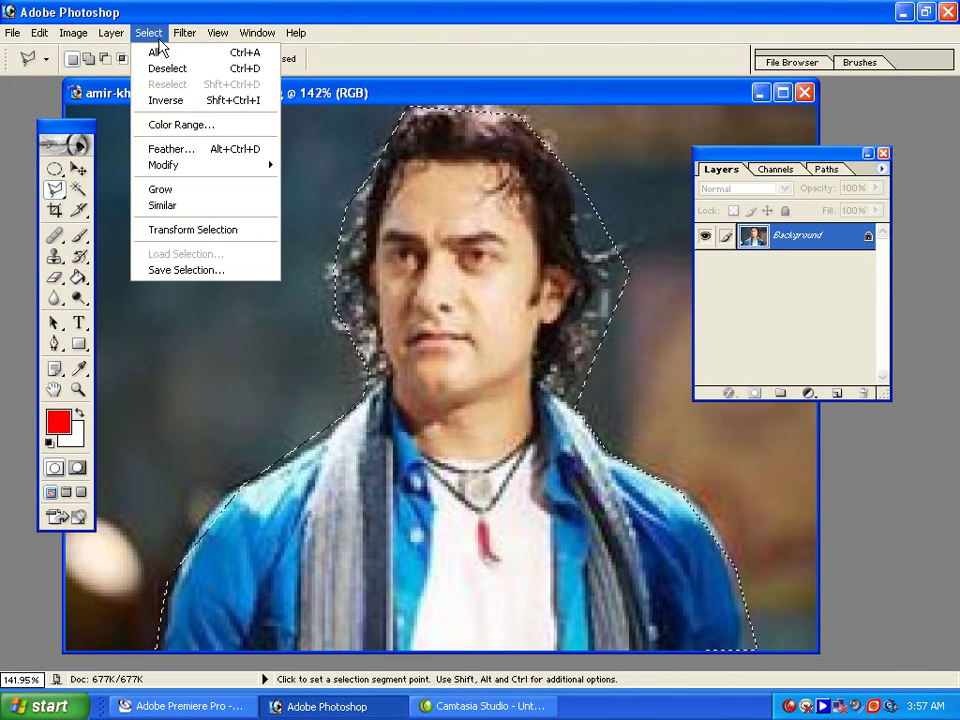
left_click(241, 152)
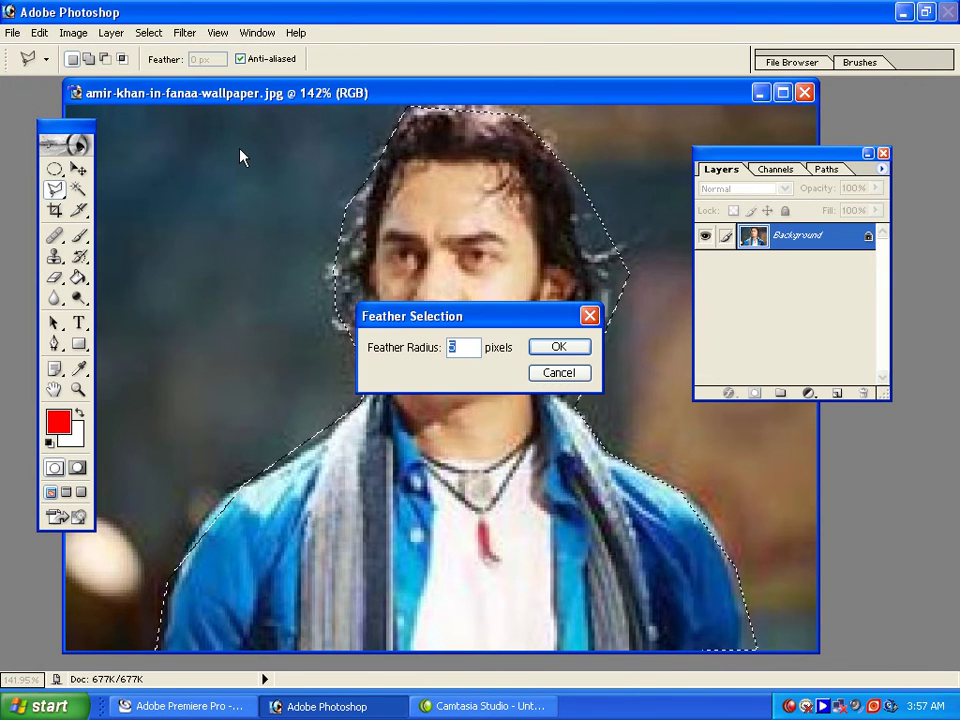
type("20")
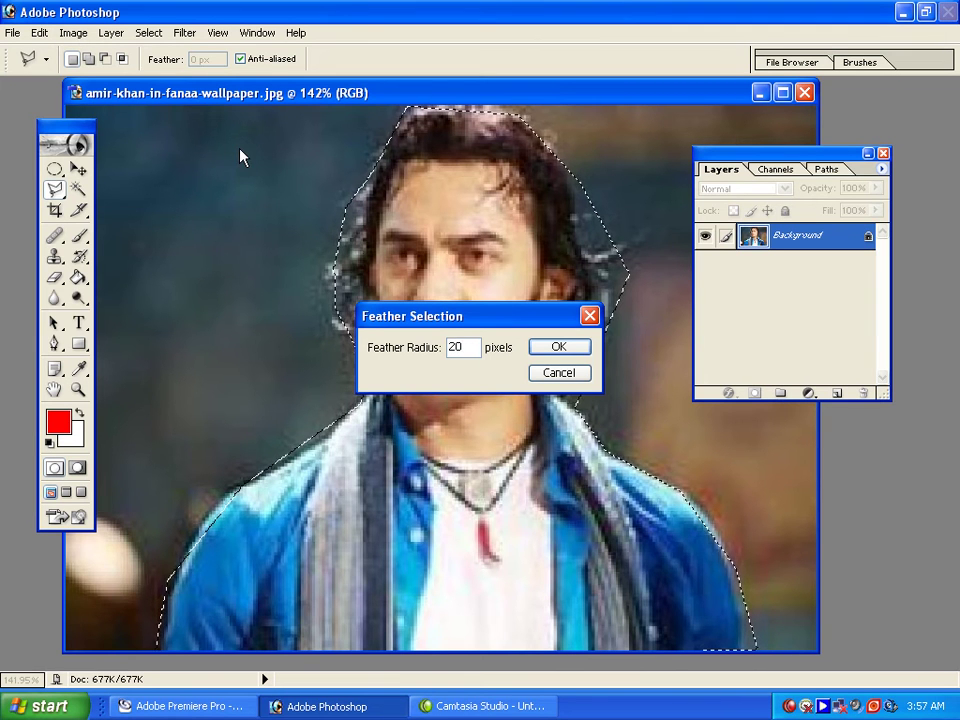
left_click(563, 347)
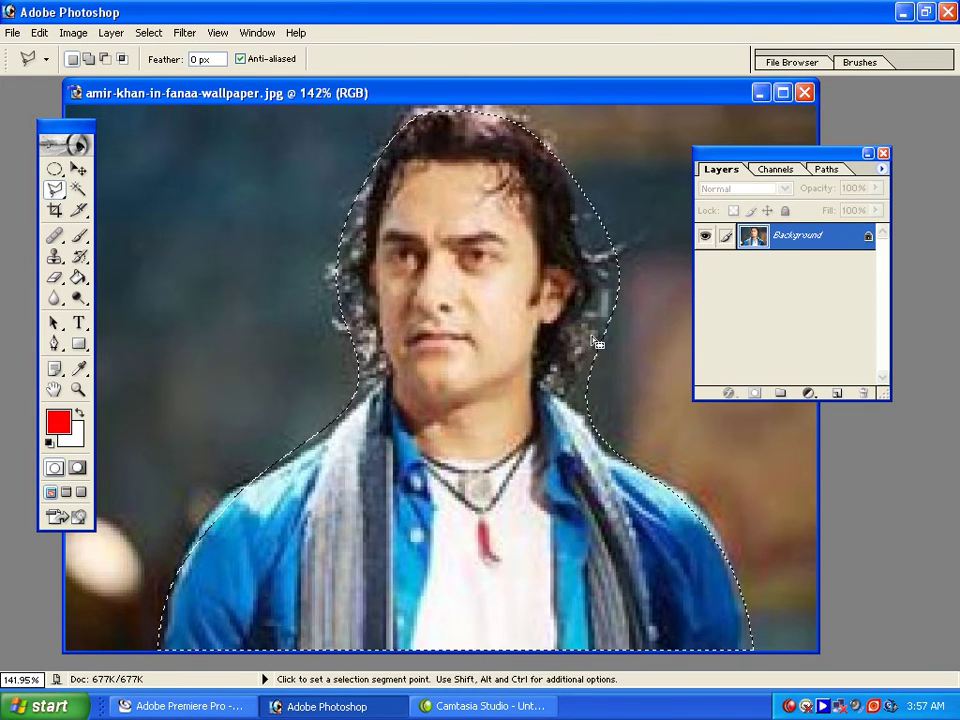
left_click(775, 169)
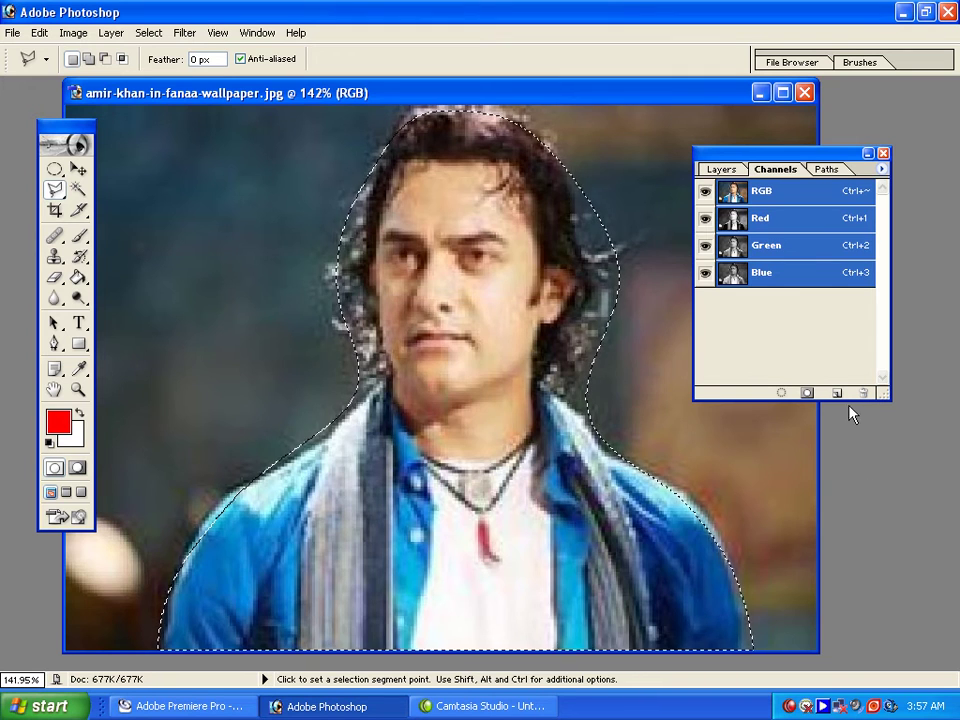
left_click(838, 395)
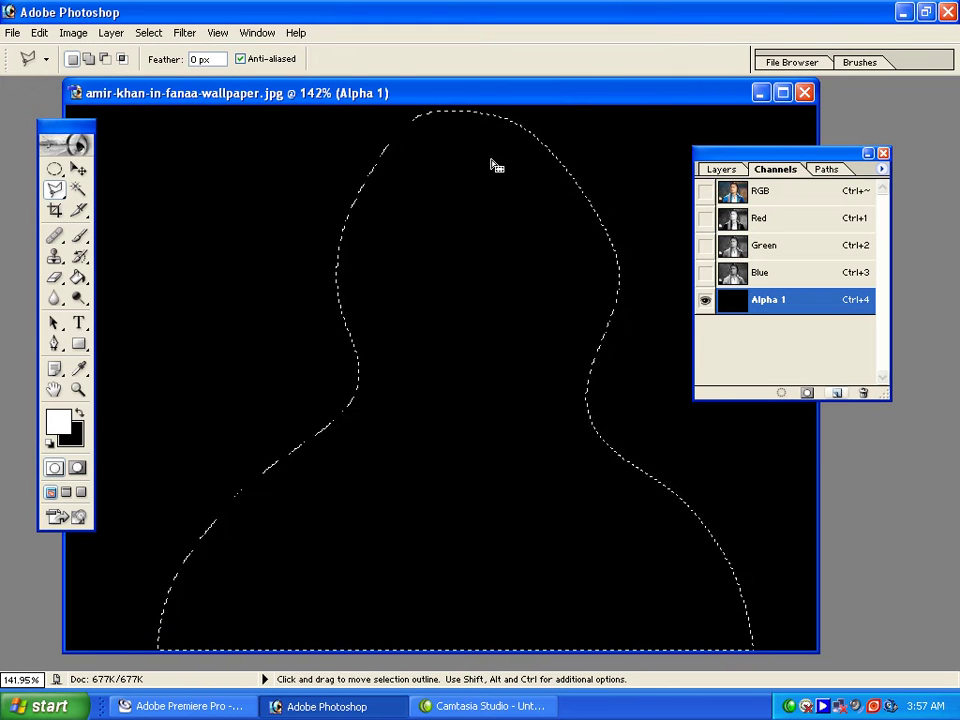
Fill the feathered selection in Alpha 1 with White, then deselect.
left_click(39, 32)
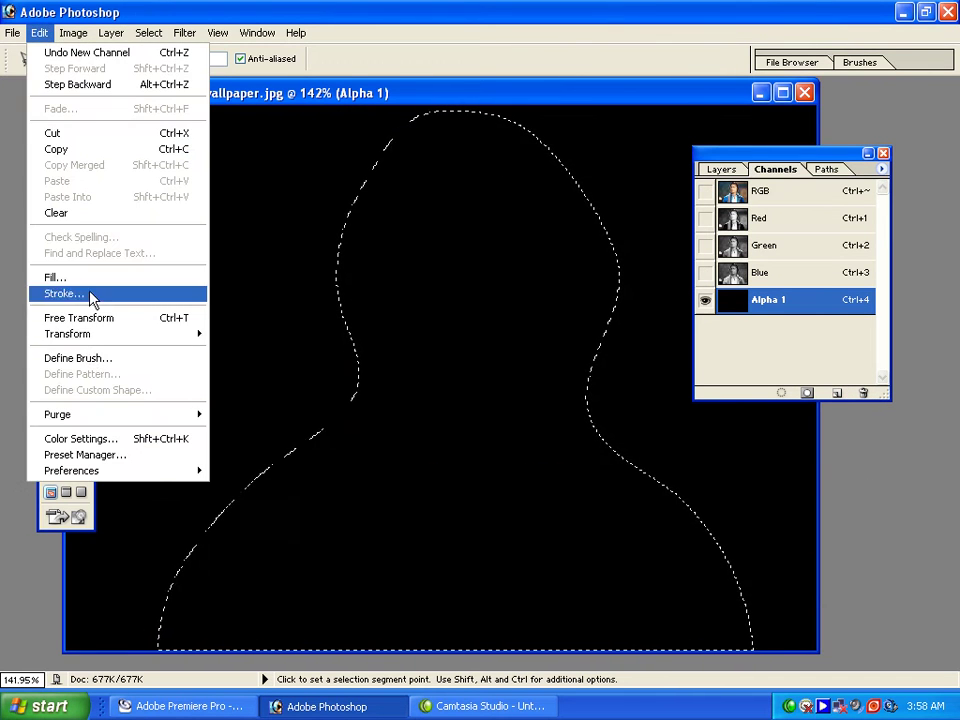
left_click(88, 278)
left_click(430, 294)
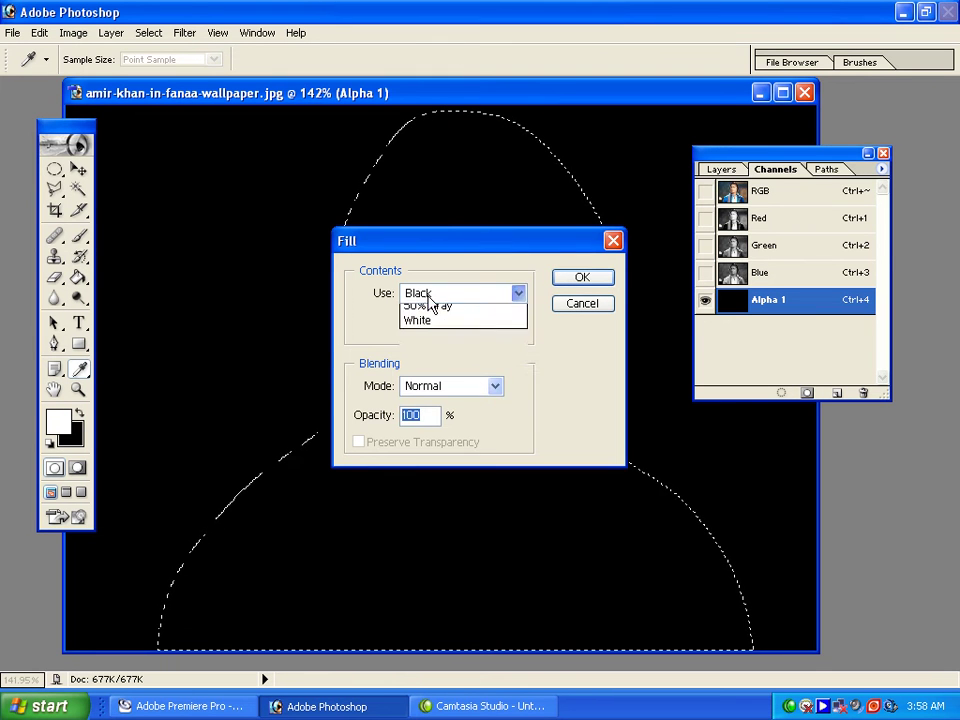
left_click(432, 432)
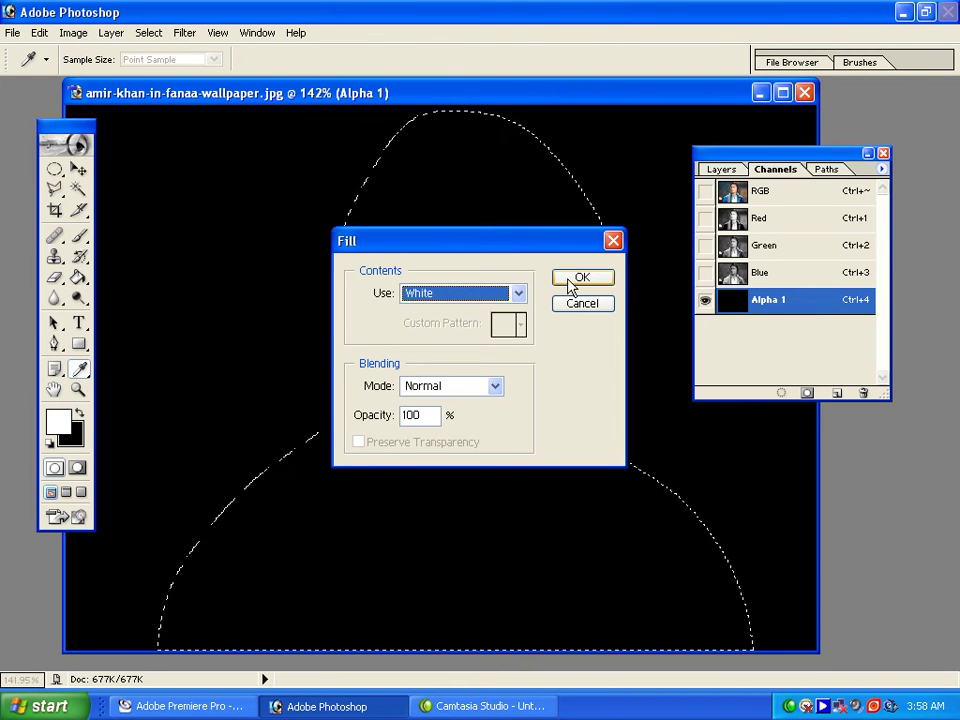
left_click(572, 281)
key("l")
left_click(54, 169)
left_click(197, 200)
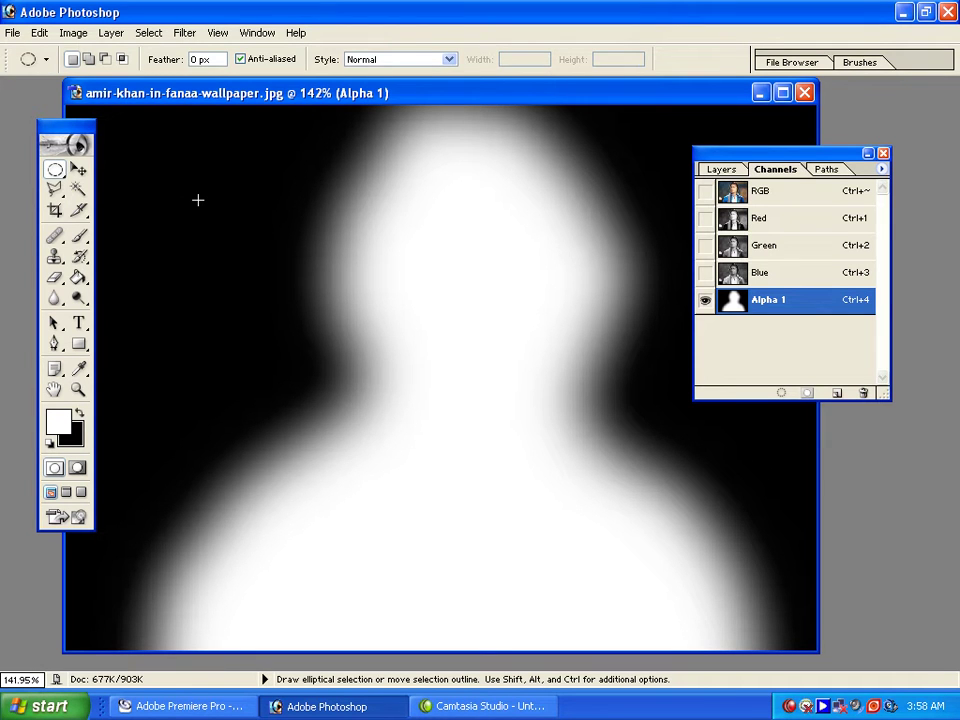
Toggle between the RGB composite and the Alpha 1 mask, ending on RGB with Layers shown.
left_click(776, 190)
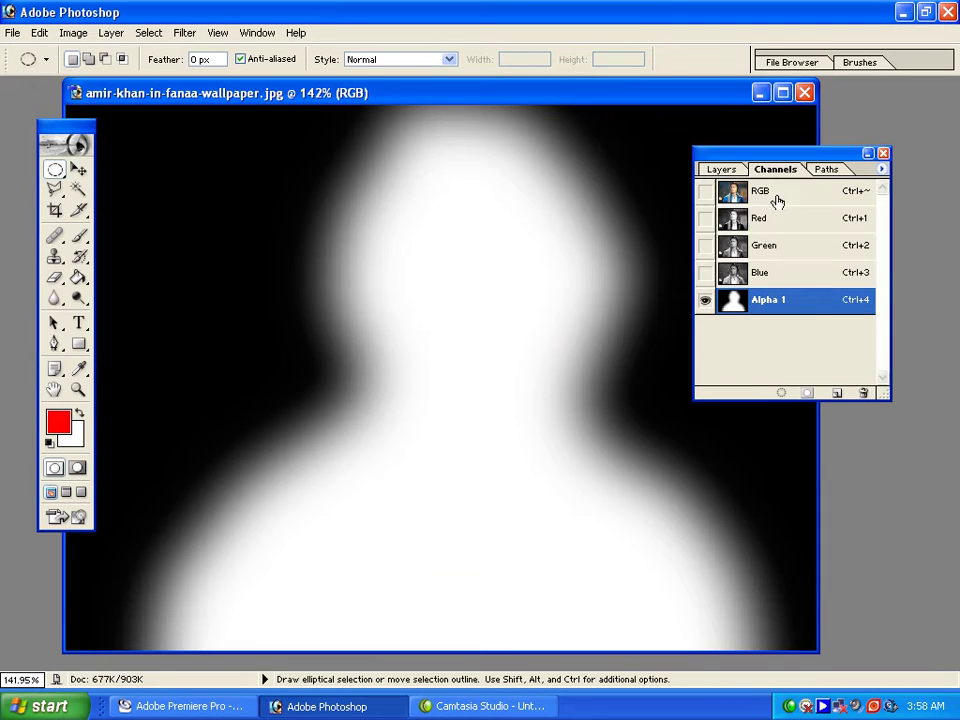
left_click(740, 171)
left_click(768, 170)
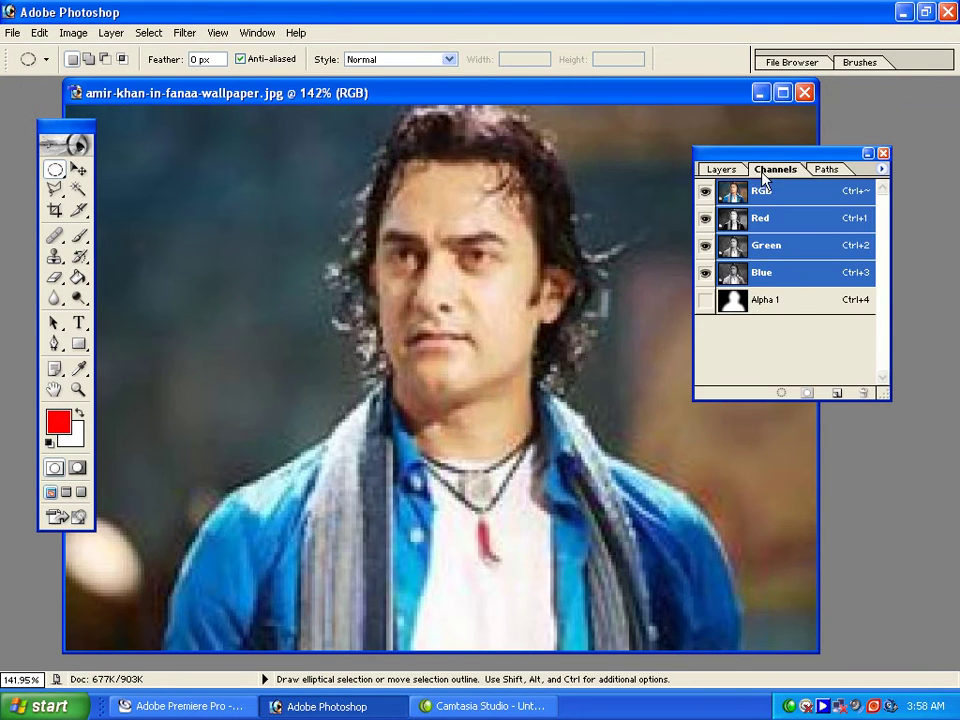
left_click(798, 305)
left_click(780, 192)
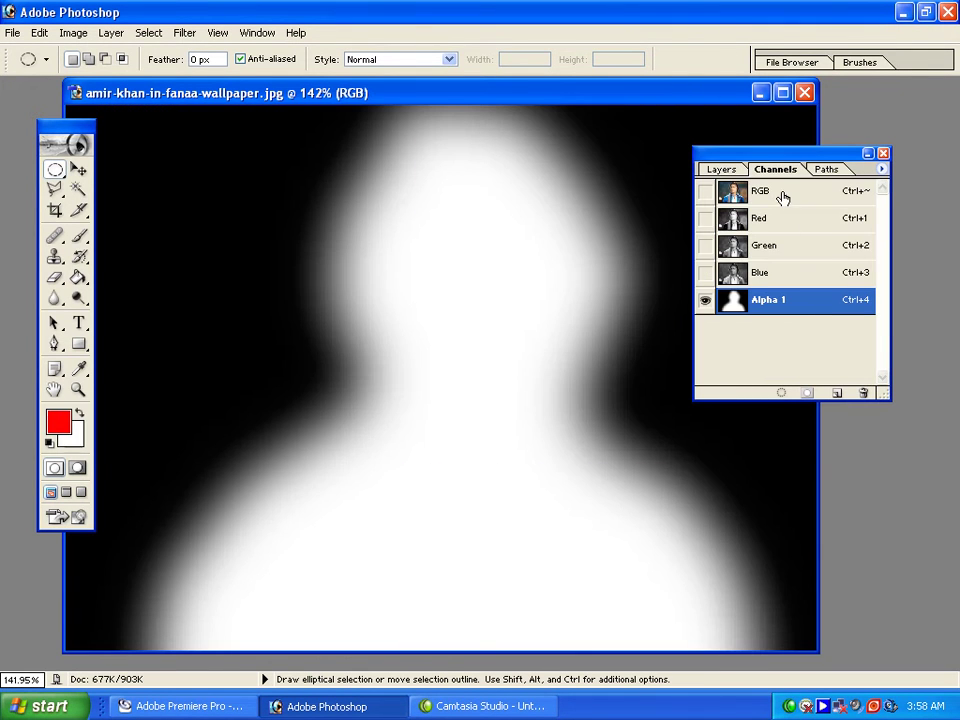
left_click(735, 171)
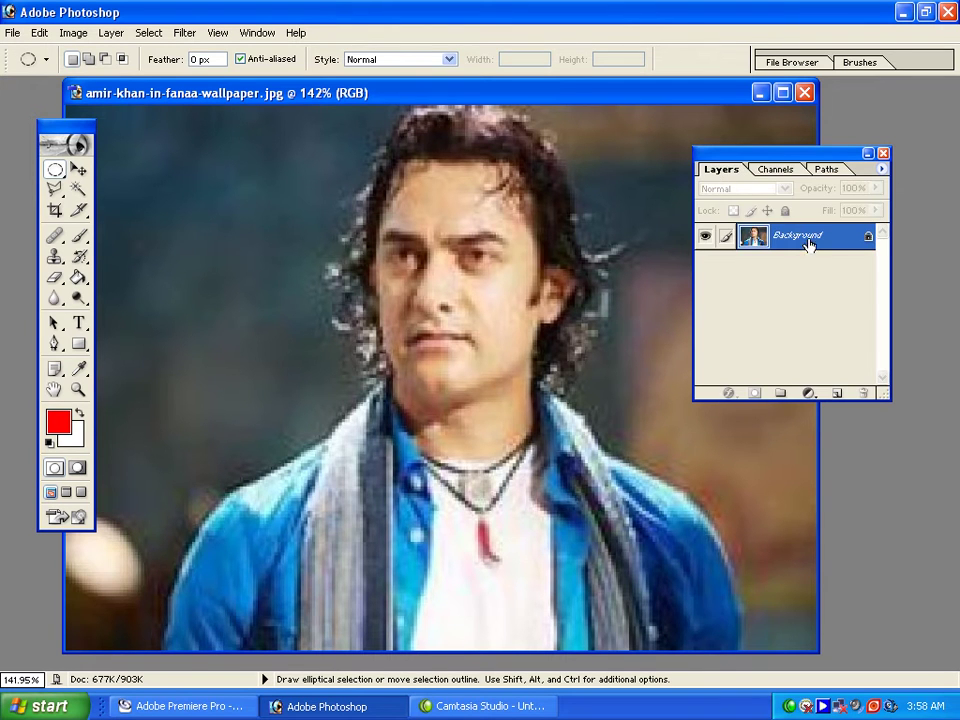
left_click(763, 170)
left_click(735, 172)
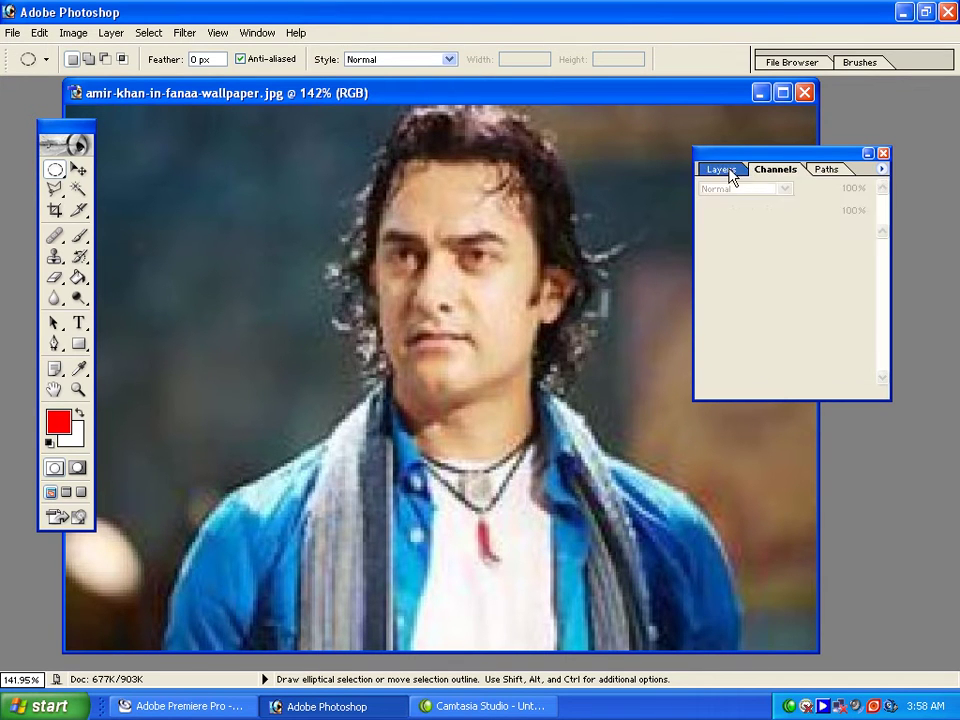
In Save As, choose TIFF format and the E: drive as the location.
left_click(12, 33)
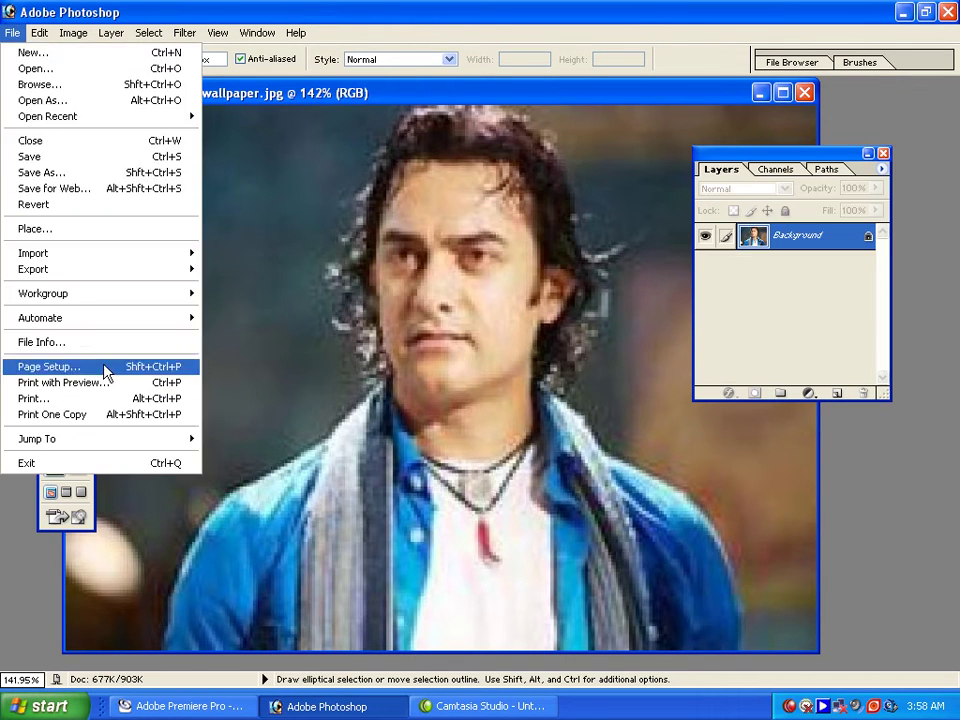
left_click(95, 171)
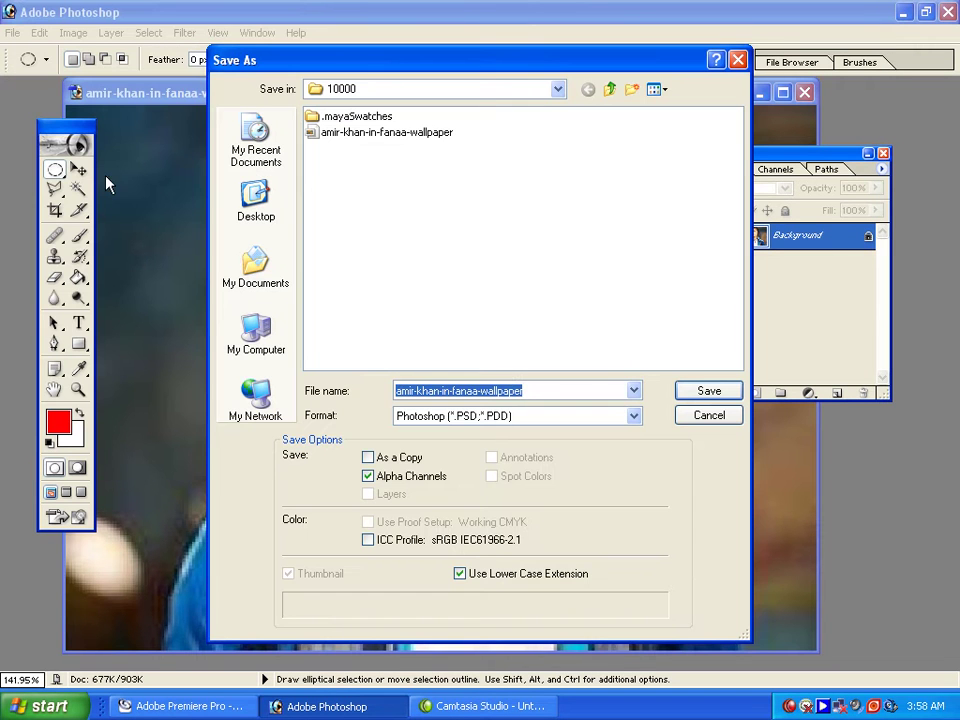
left_click_drag(400, 63, 318, 31)
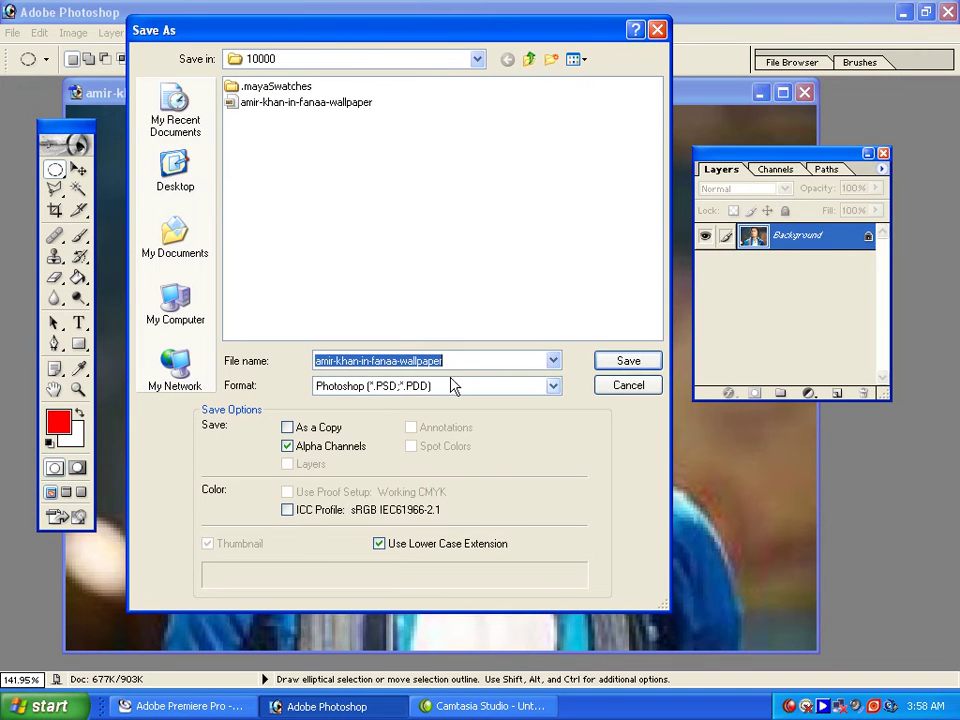
left_click(452, 386)
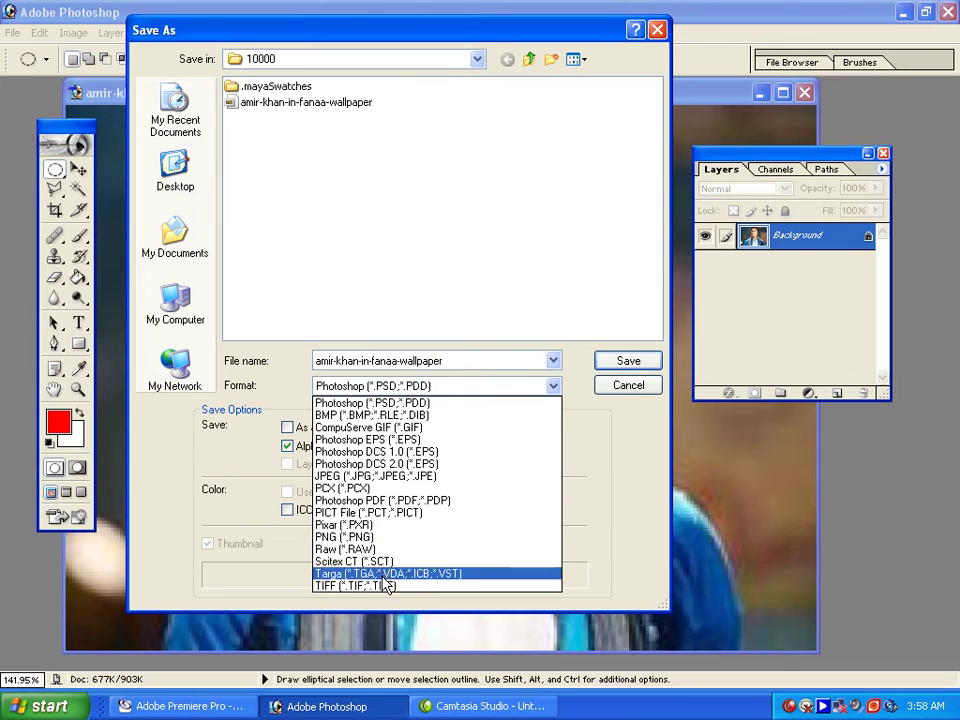
left_click(380, 586)
left_click(290, 59)
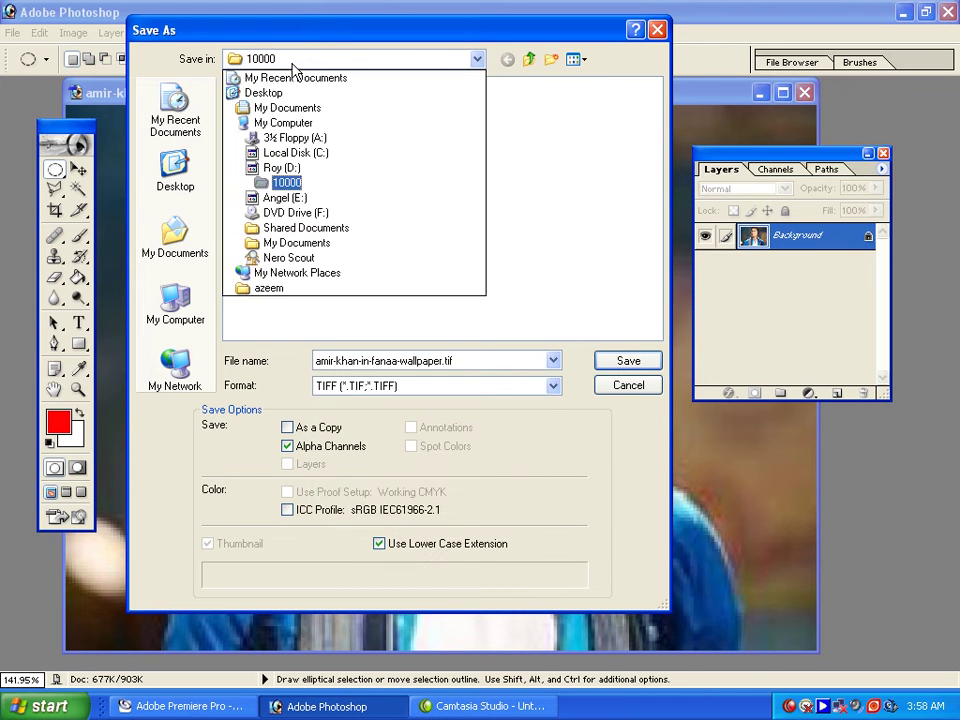
left_click(285, 198)
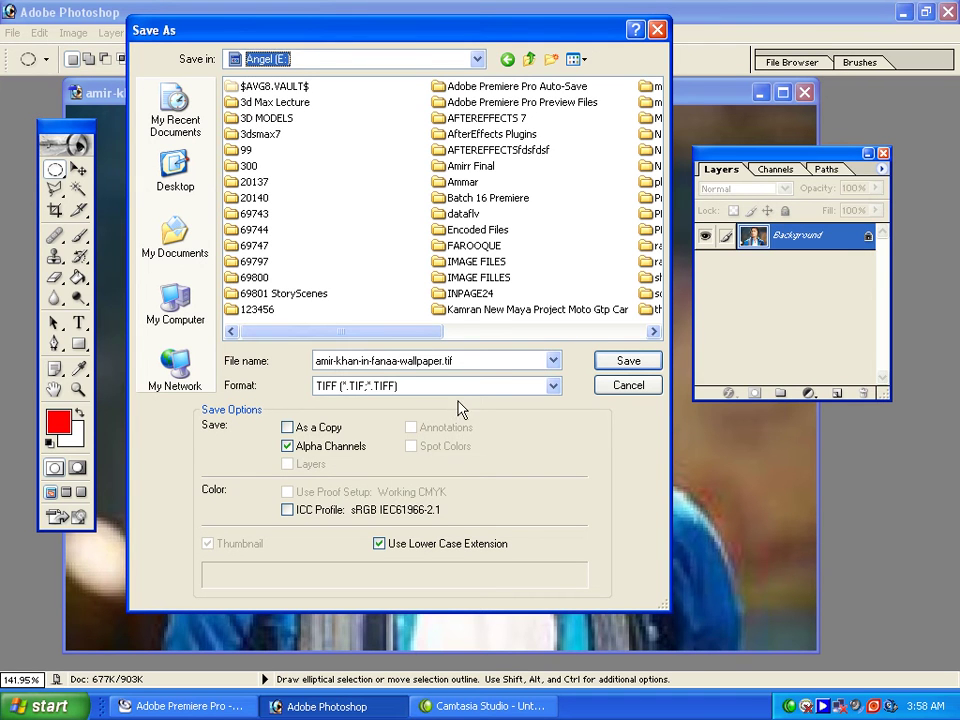
Name the file 7500, save it, and accept the TIFF options.
left_click(473, 360)
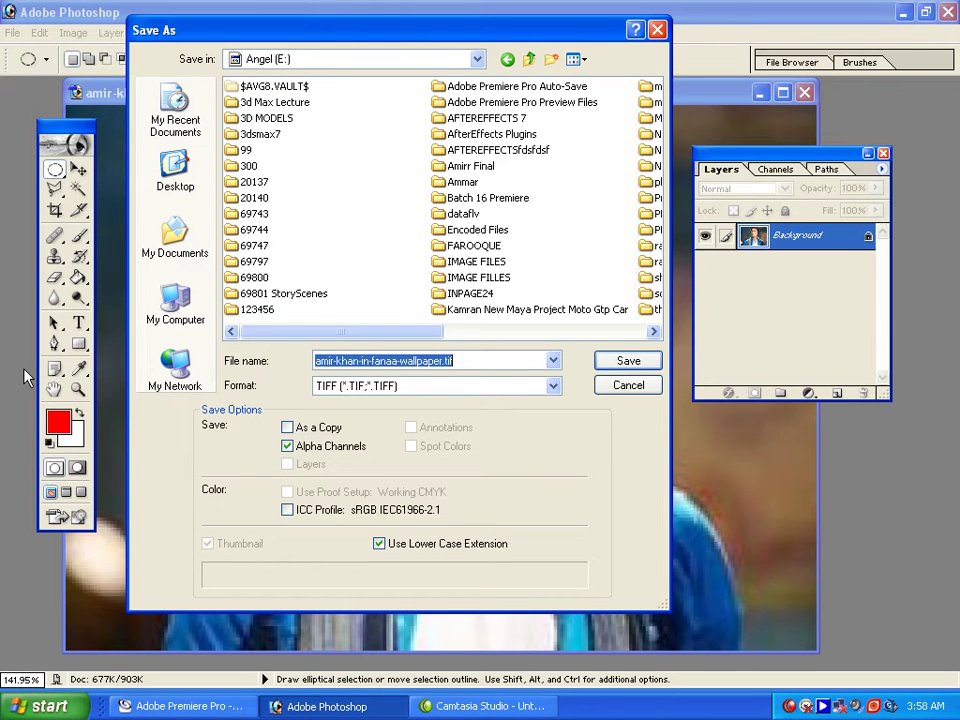
type("7")
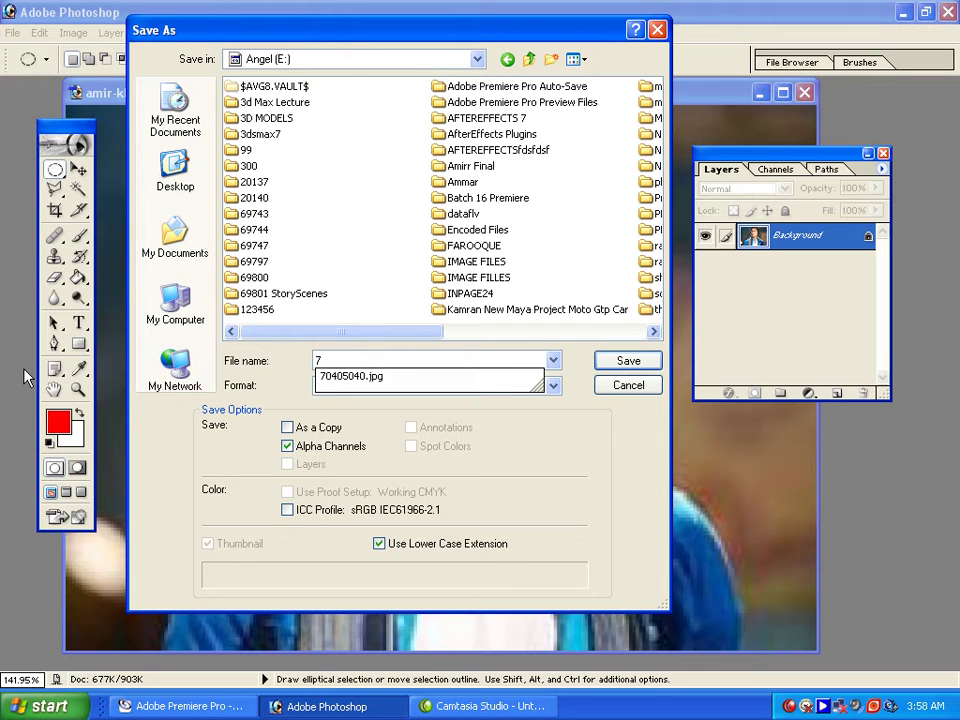
type("2")
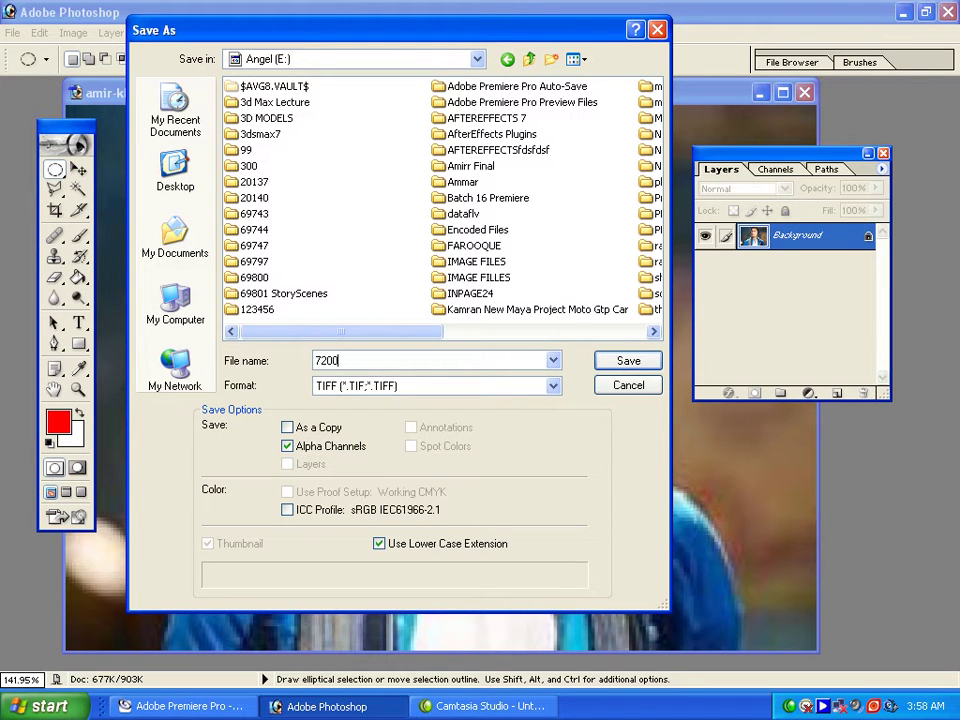
key("BackSpace")
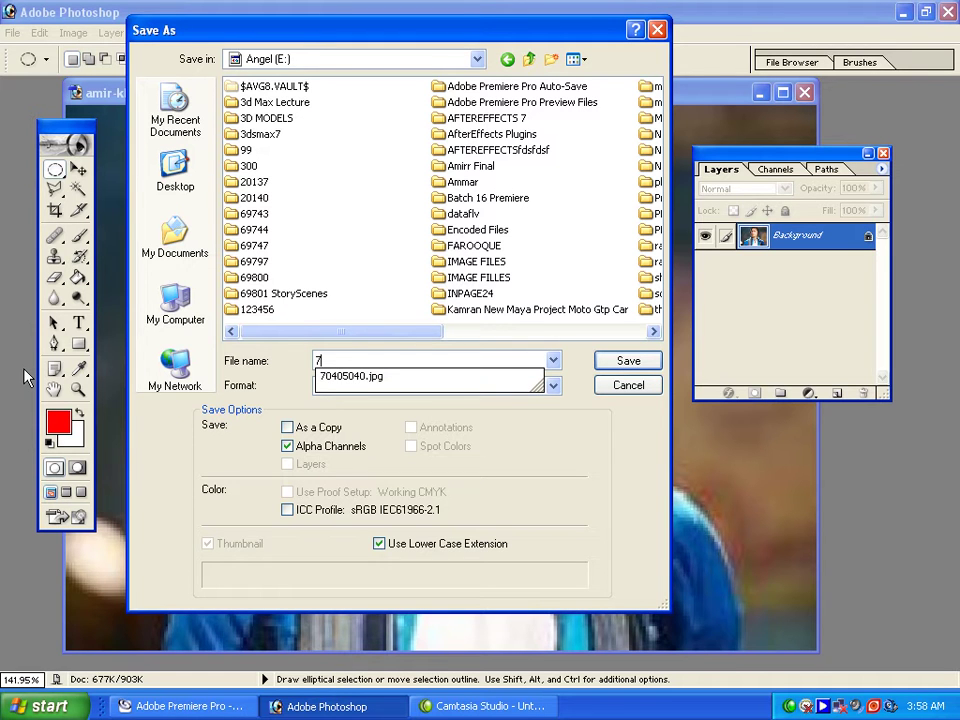
type("500")
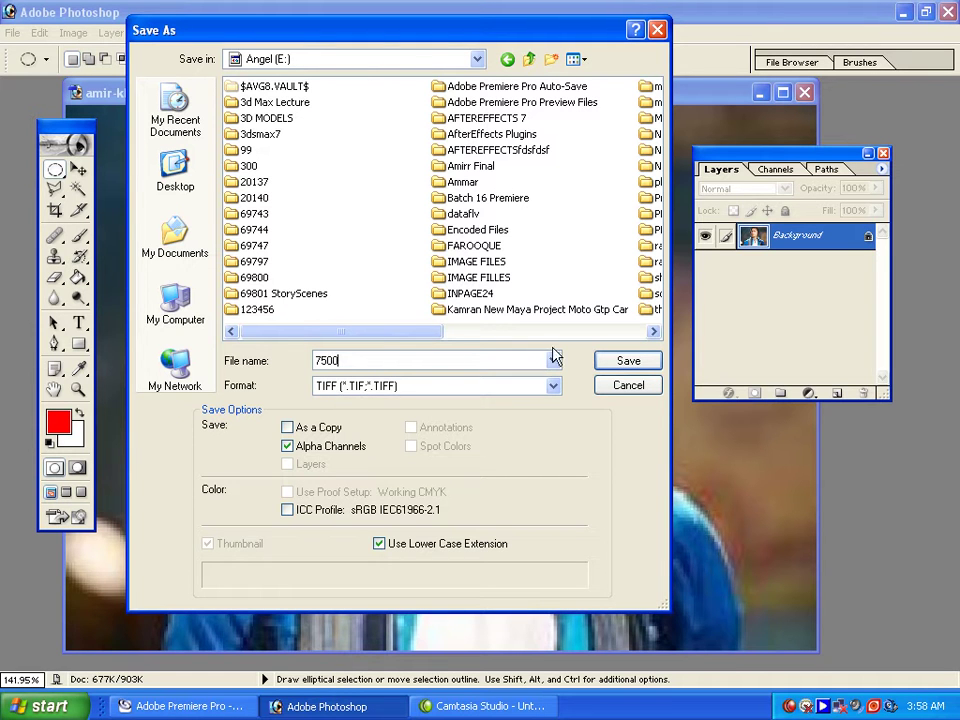
left_click(617, 360)
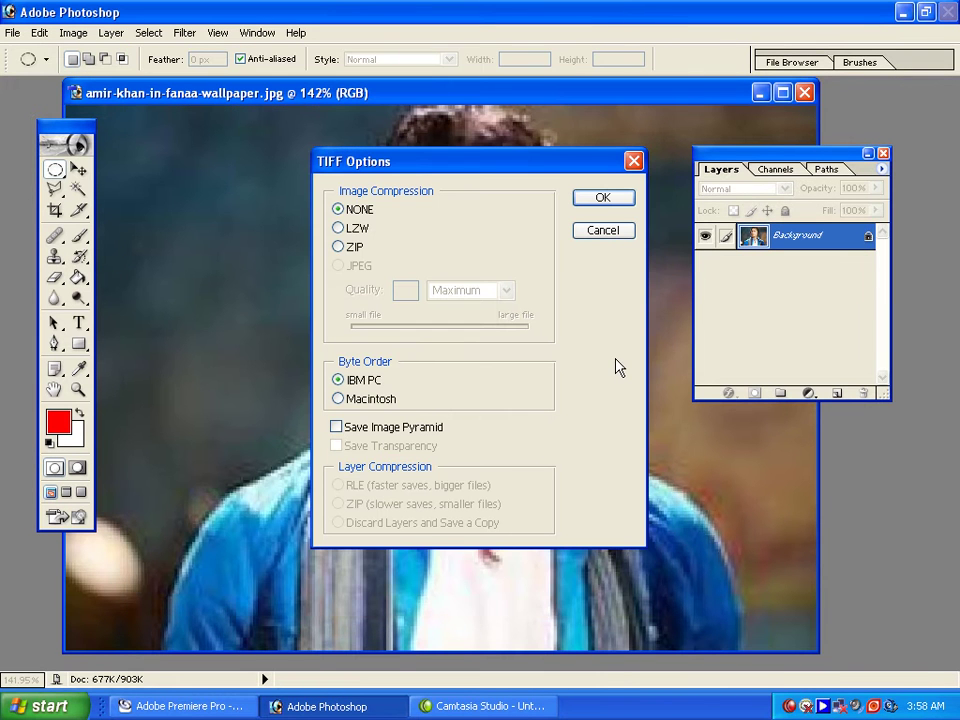
left_click(605, 199)
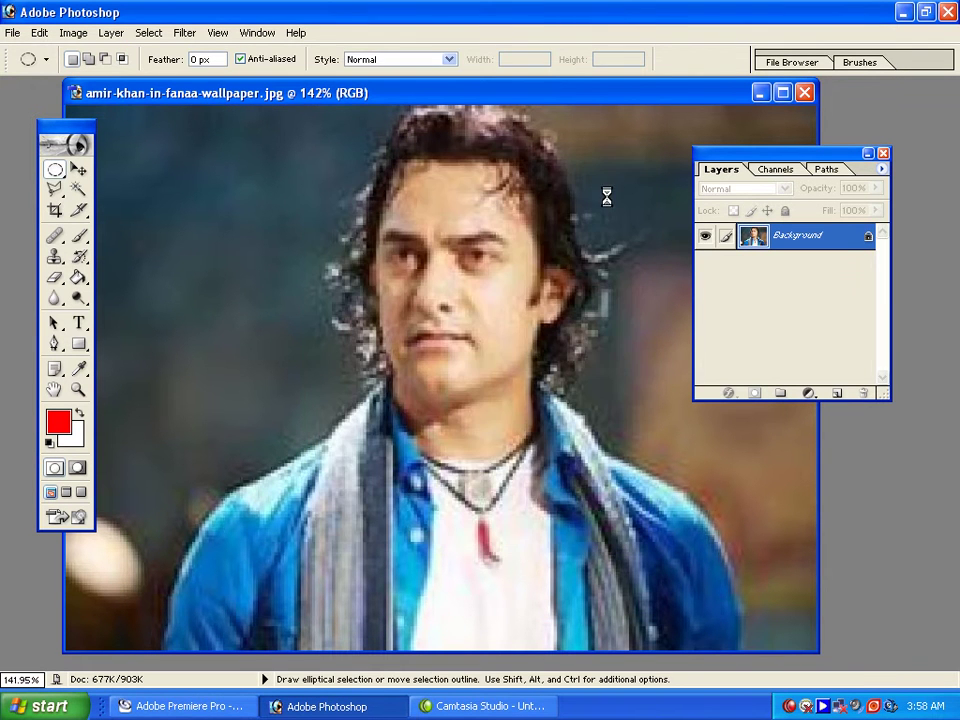
In Premiere Pro, start a new Color Matte and pick a yellow shade.
left_click(240, 709)
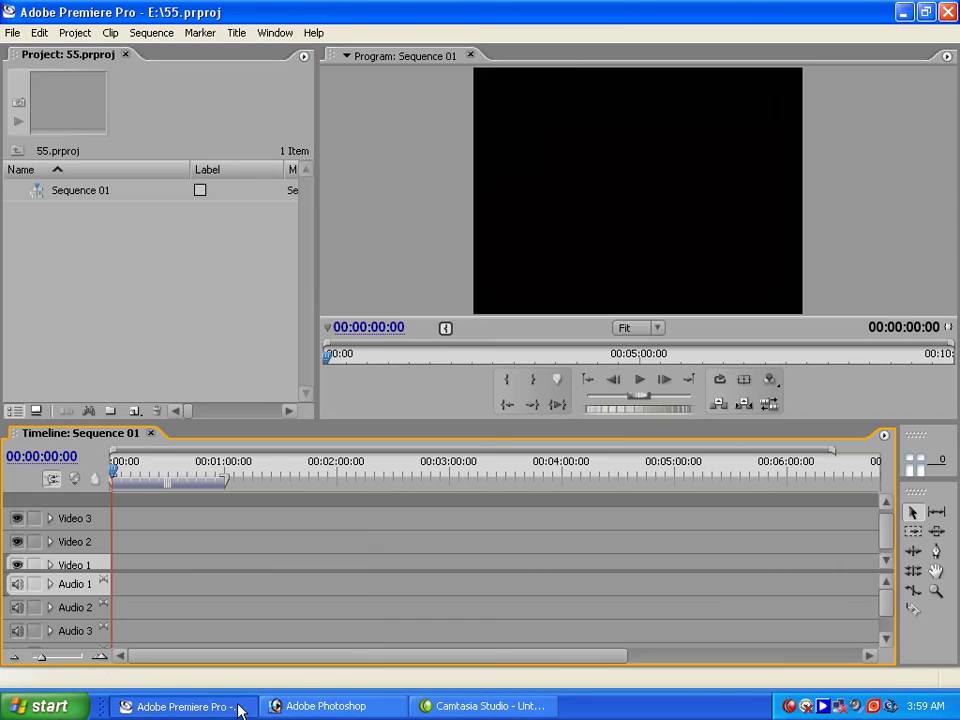
left_click(12, 32)
mouse_move(16, 52)
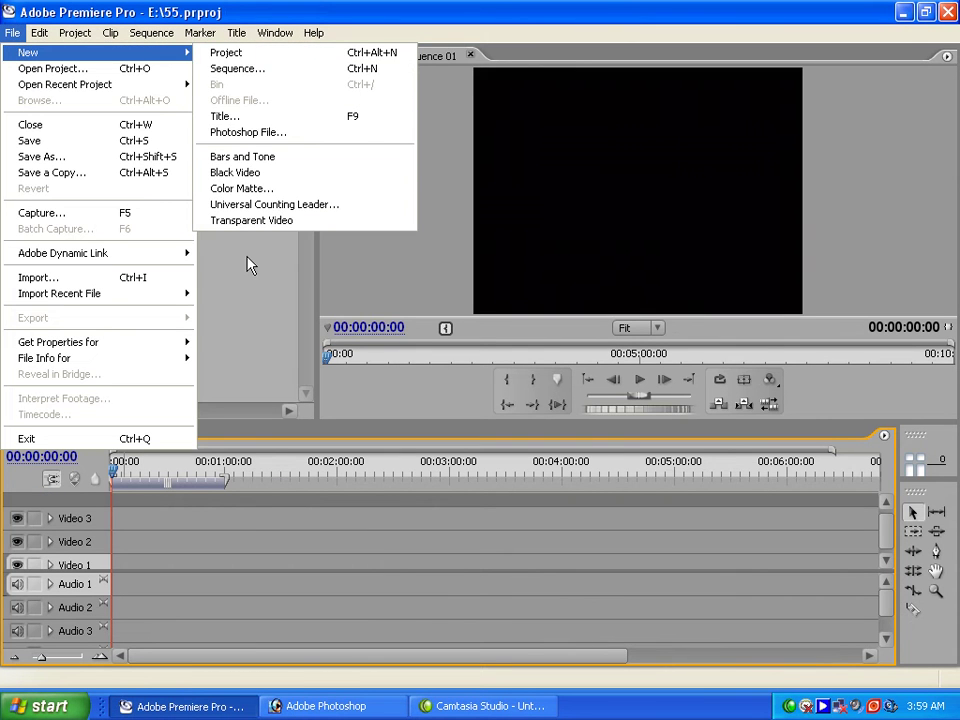
left_click(245, 189)
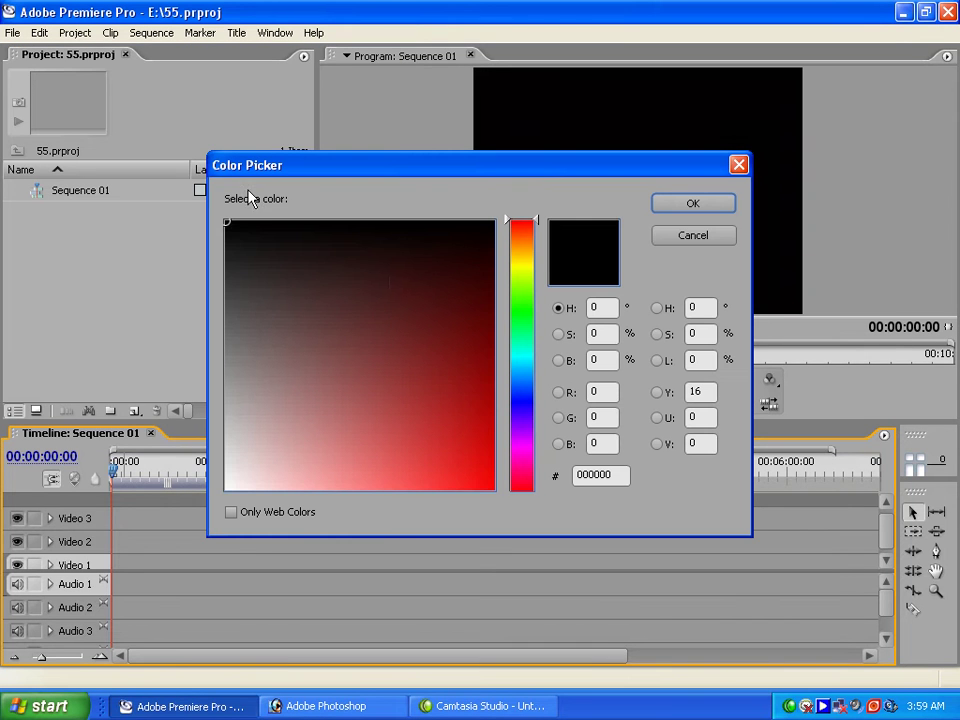
left_click(475, 384)
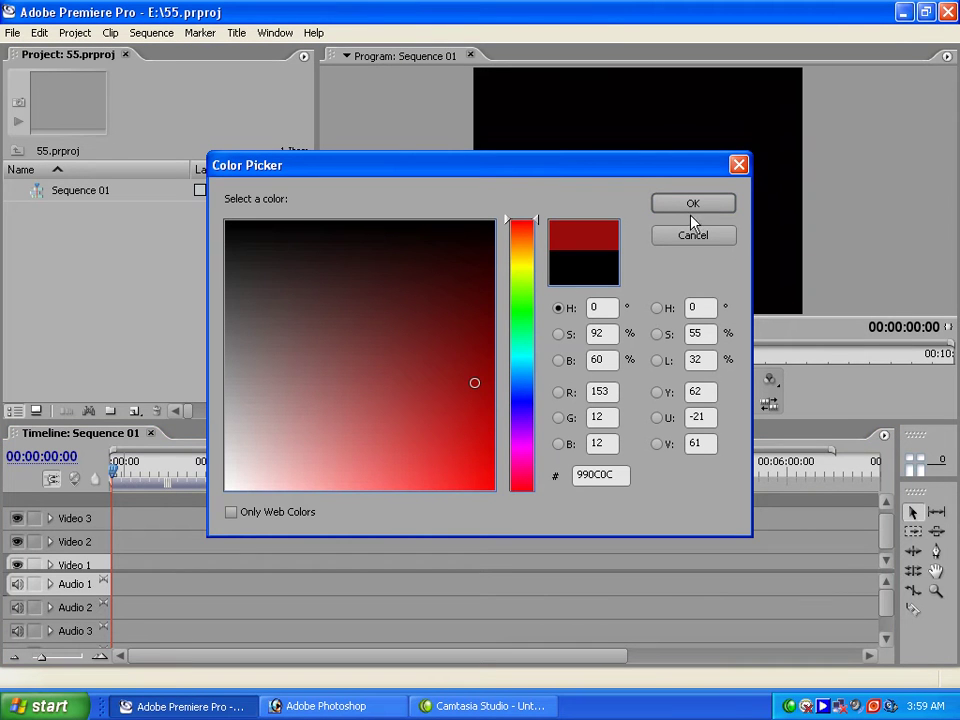
left_click(523, 257)
left_click(467, 392)
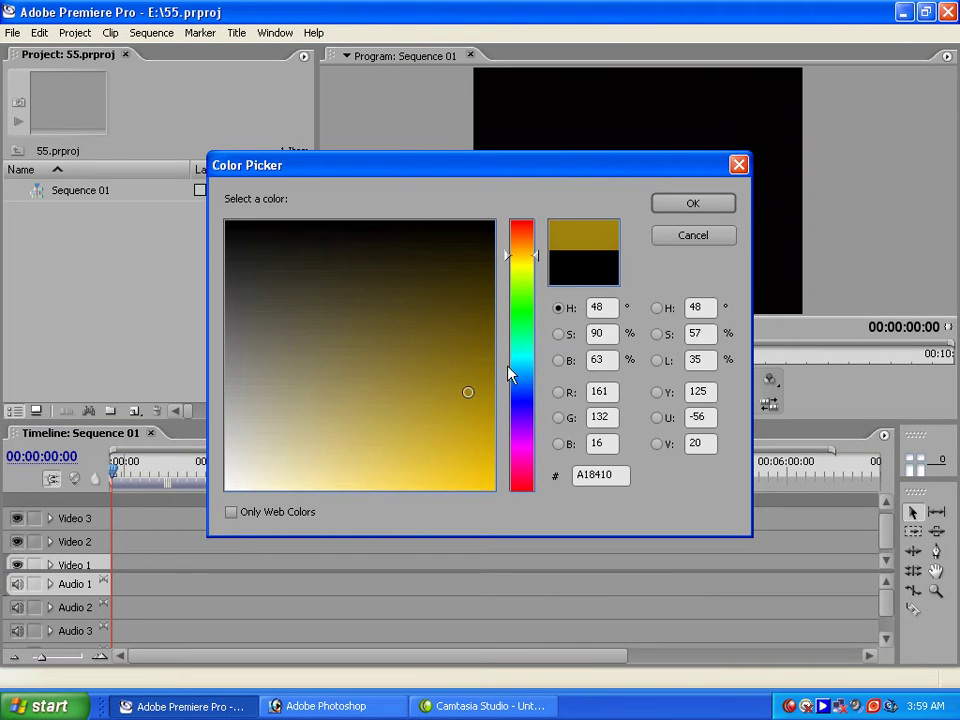
Confirm the yellow, keep the name Color Matte, and lay it on Video 1.
left_click(693, 203)
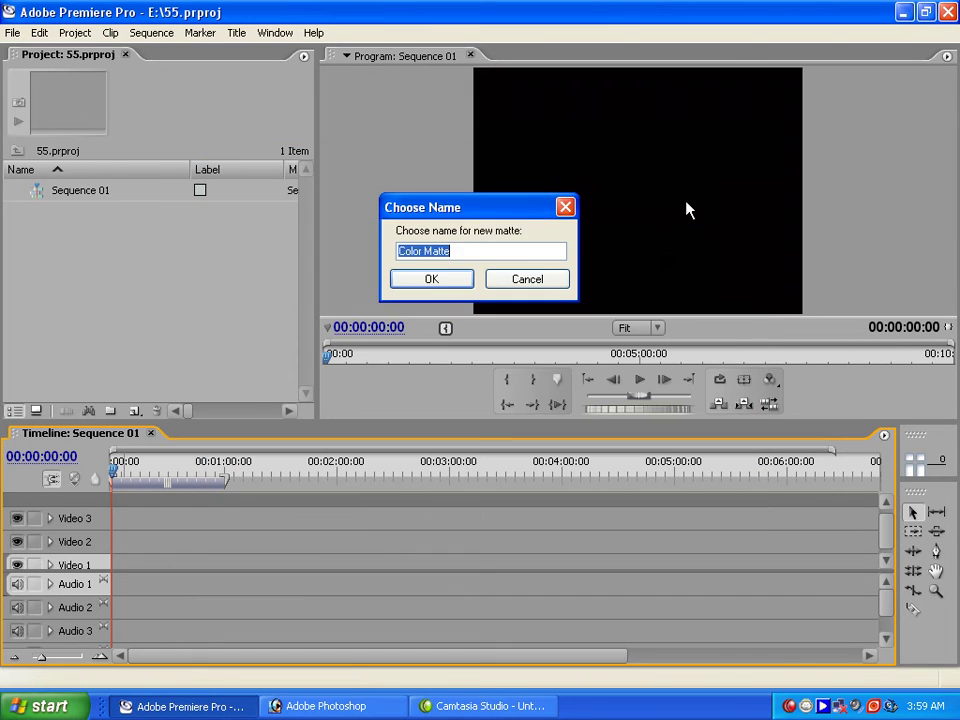
left_click(430, 280)
mouse_move(66, 222)
left_mouse_down()
mouse_move(88, 552)
mouse_move(100, 563)
mouse_move(363, 569)
left_mouse_up()
double_click(139, 332)
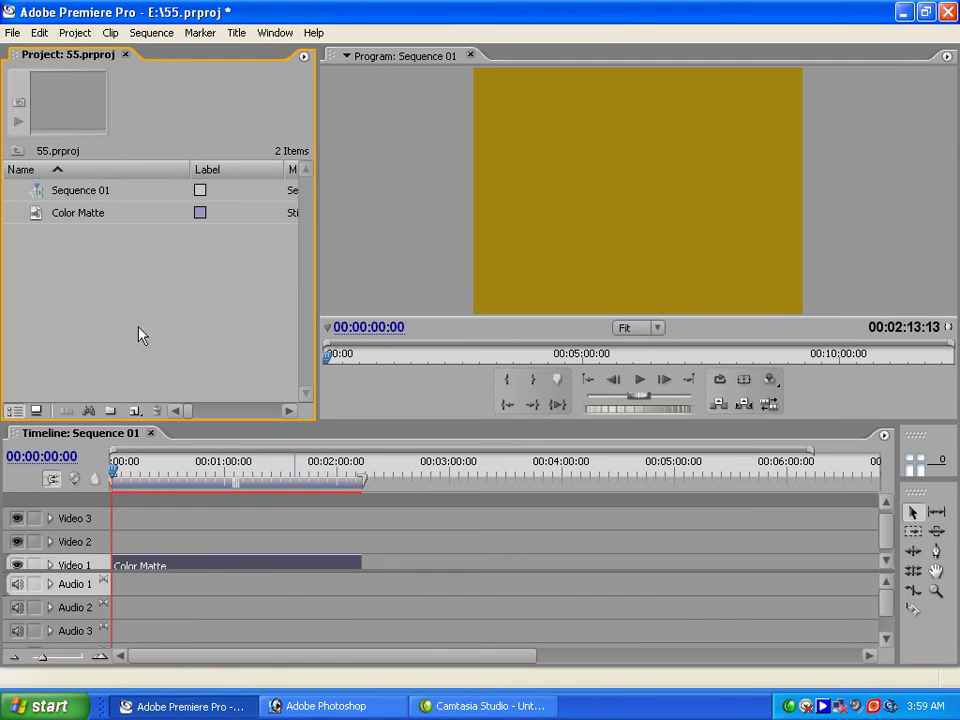
Import 7500.tif from the Angel (E:) drive and place it on Video 2.
left_click(386, 181)
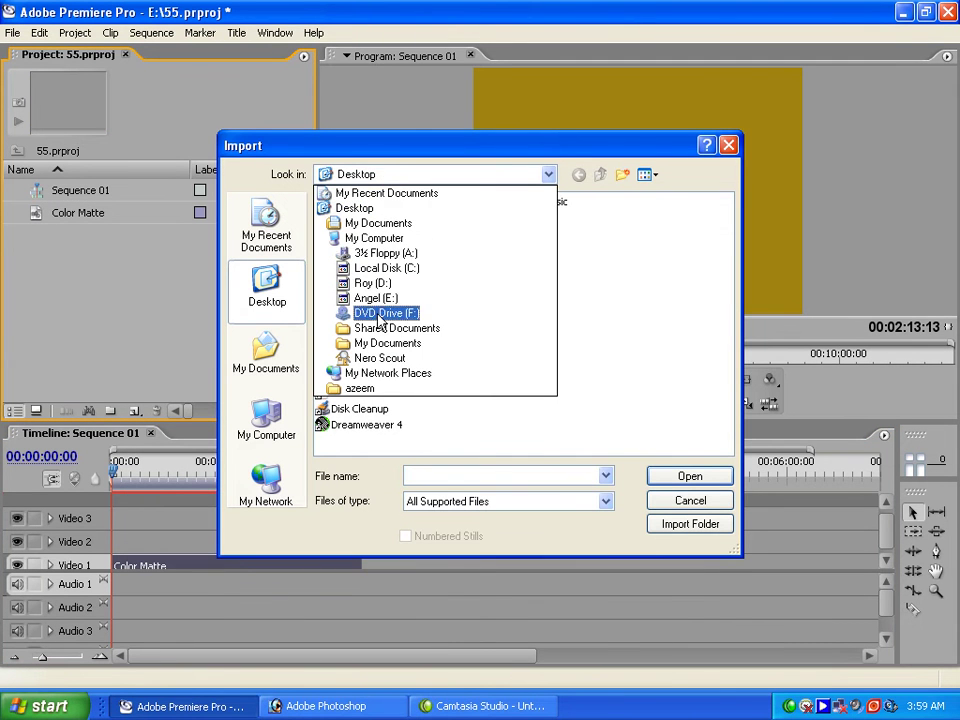
left_click(373, 297)
left_click(603, 377)
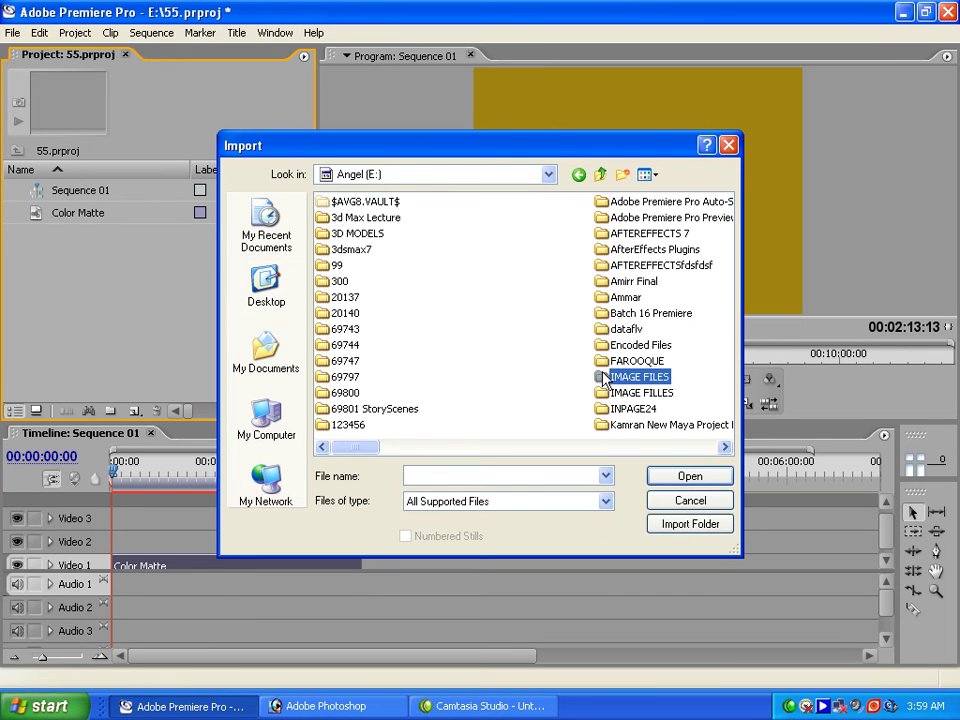
type("22")
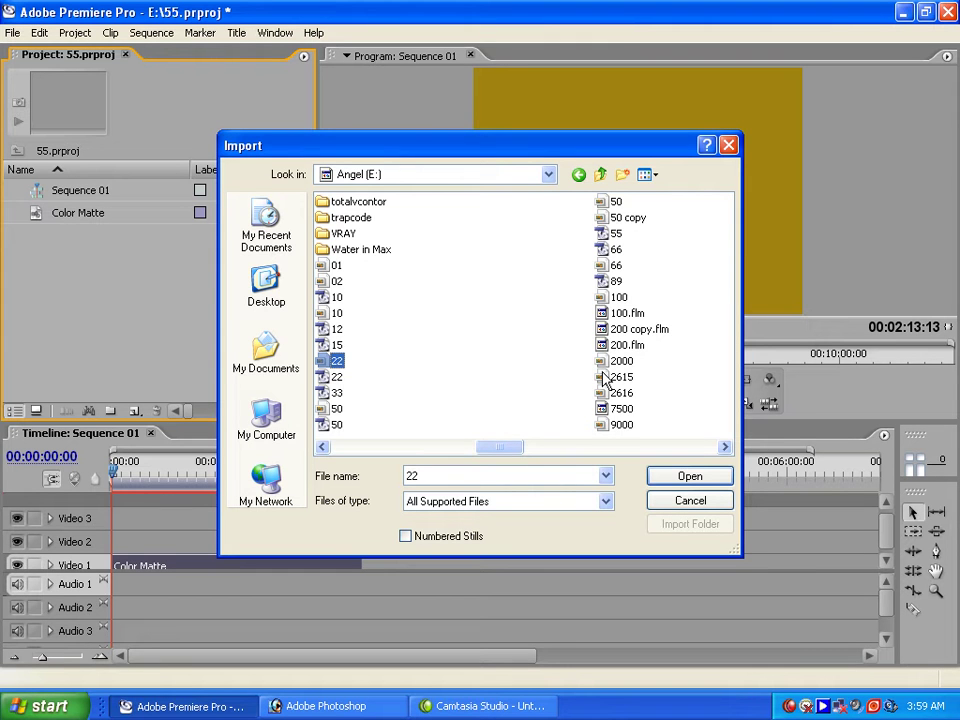
type("7500")
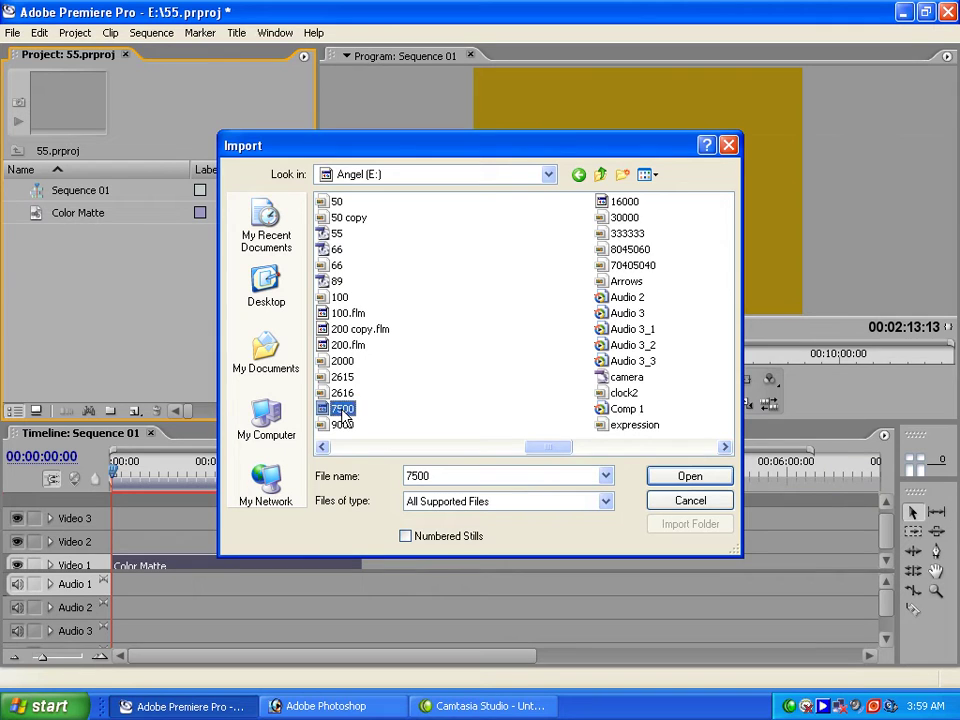
left_click(686, 479)
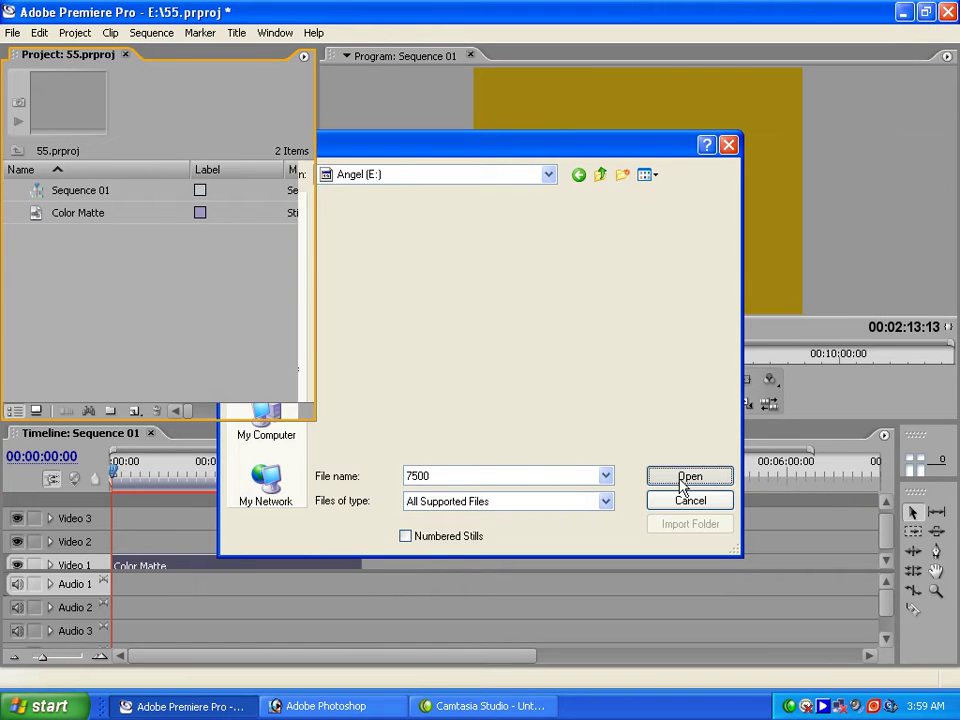
left_click_drag(86, 242, 104, 548)
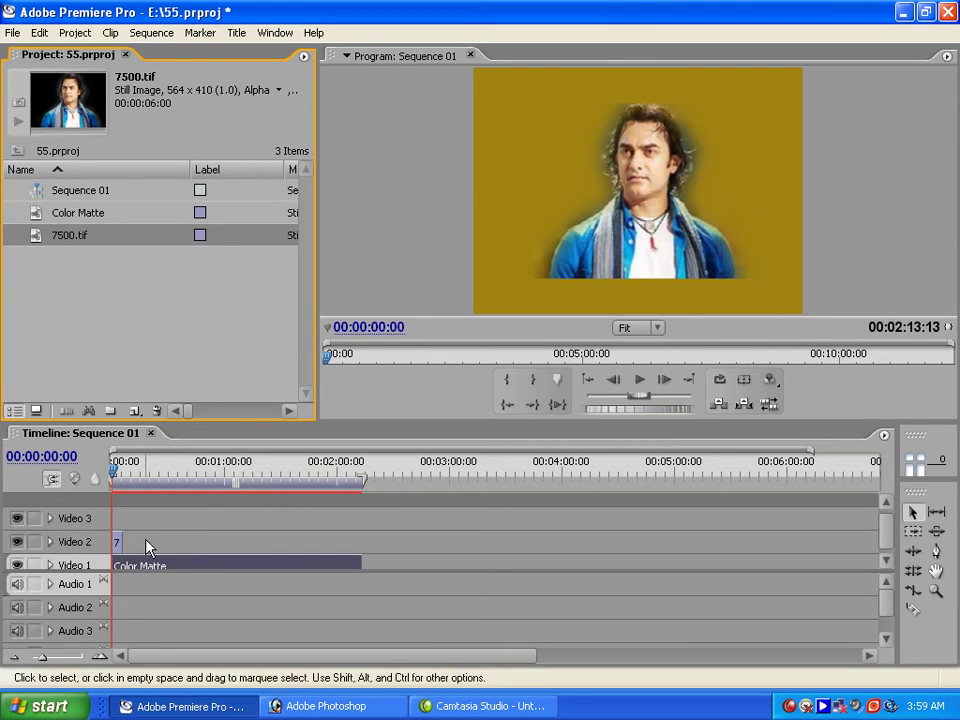
Select the 7500.tif clip on Video 2 and make its Motion settings editable in Effect Controls.
left_click(117, 543)
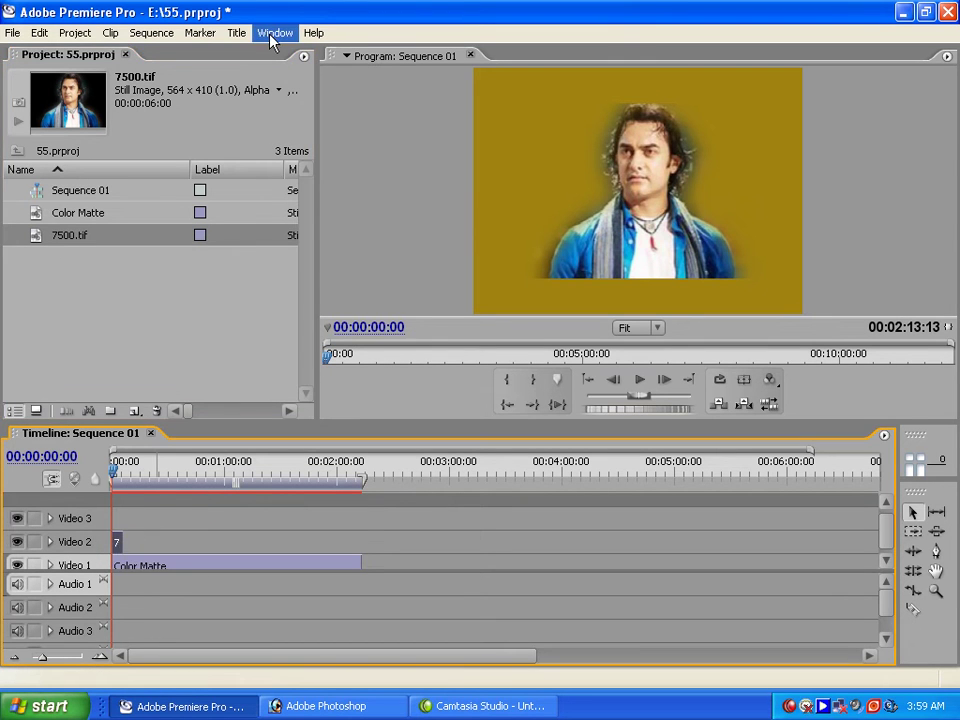
left_click(275, 33)
left_click(300, 92)
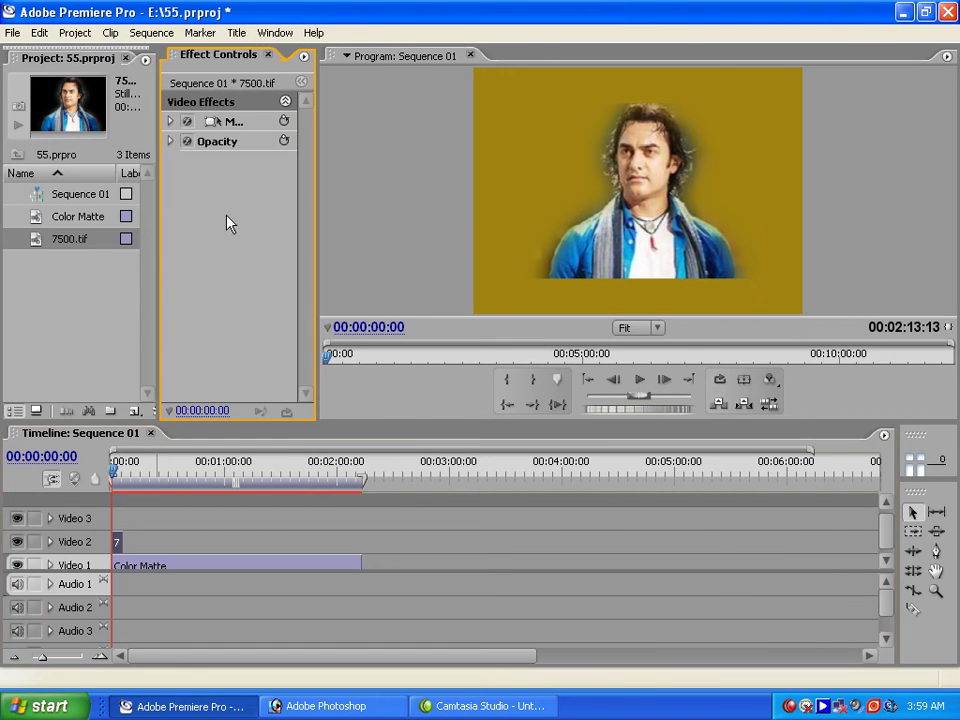
left_click(226, 122)
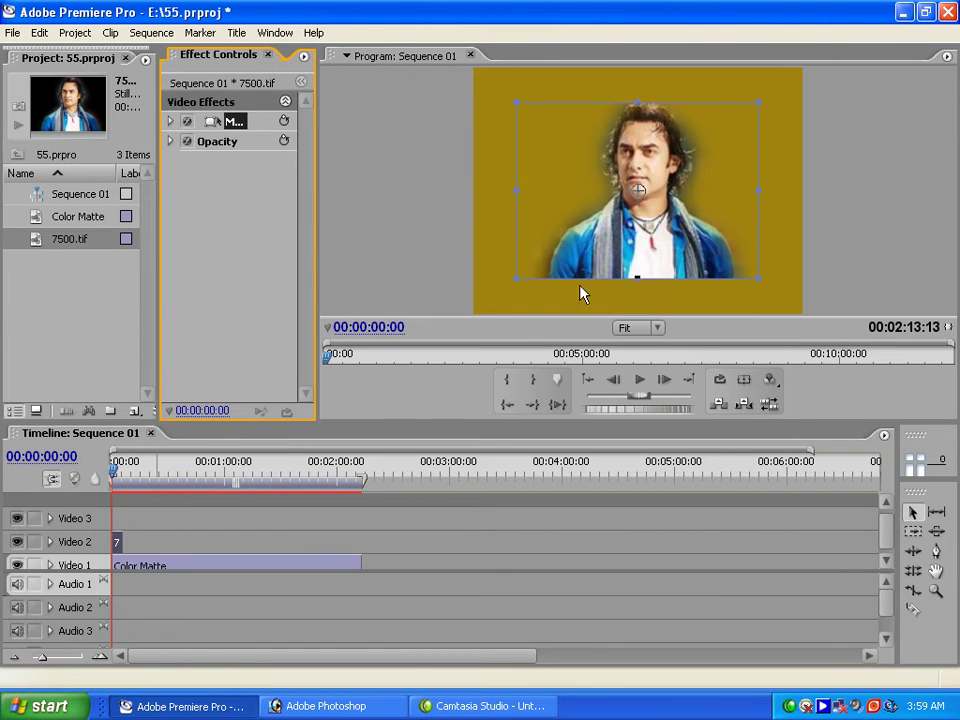
Enlarge the portrait and move it right and down over the yellow matte.
left_click_drag(521, 281, 479, 319)
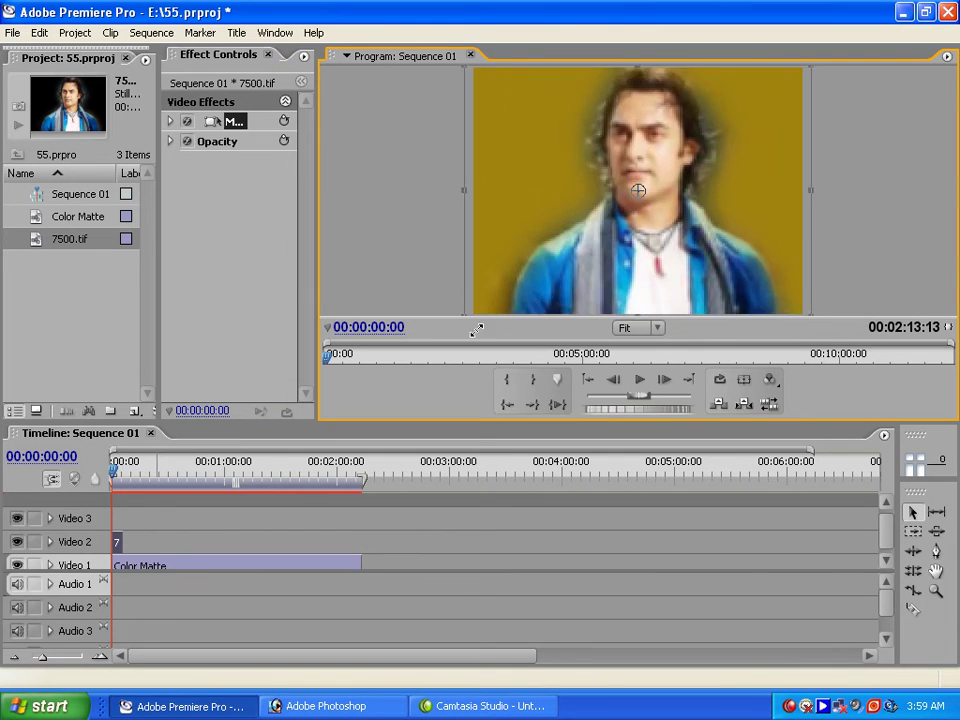
left_click_drag(479, 319, 482, 313)
left_click_drag(628, 281, 649, 284)
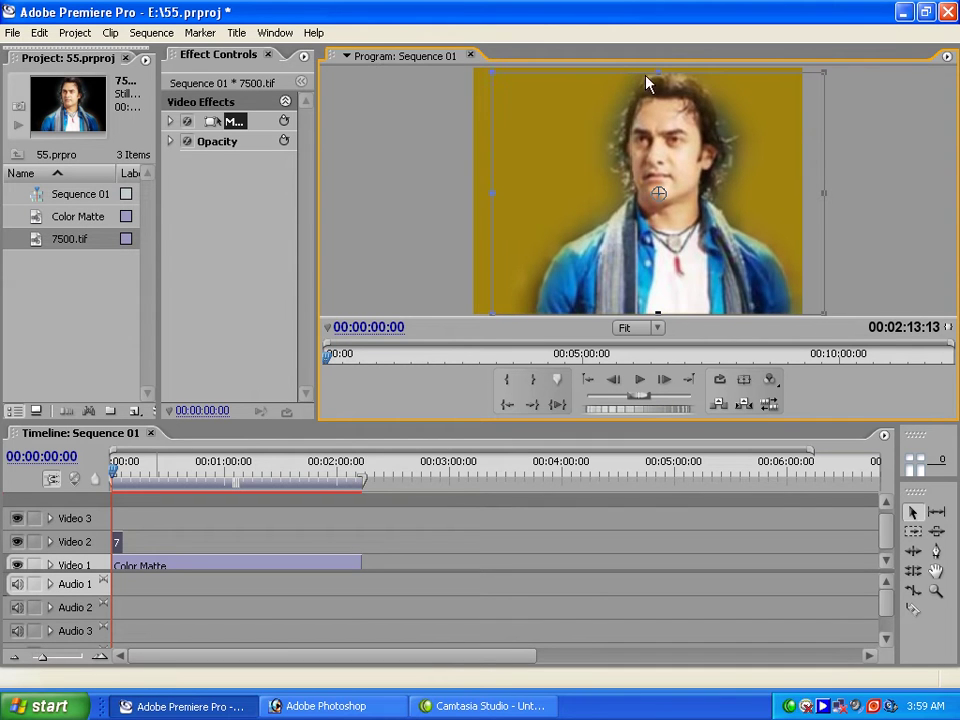
left_click_drag(823, 69, 753, 107)
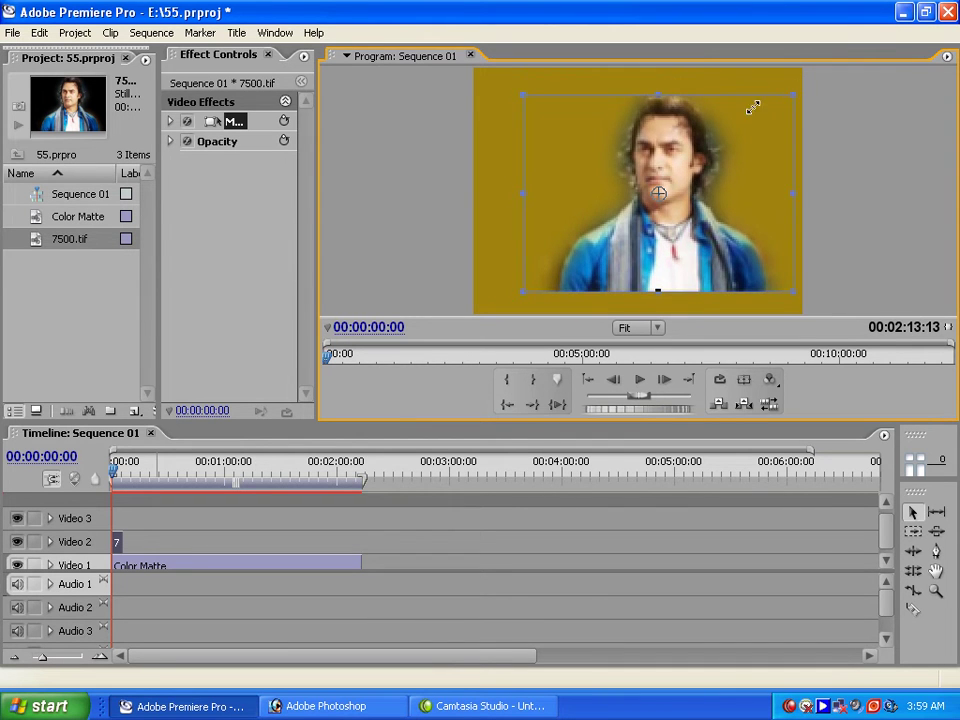
left_click_drag(660, 130, 706, 153)
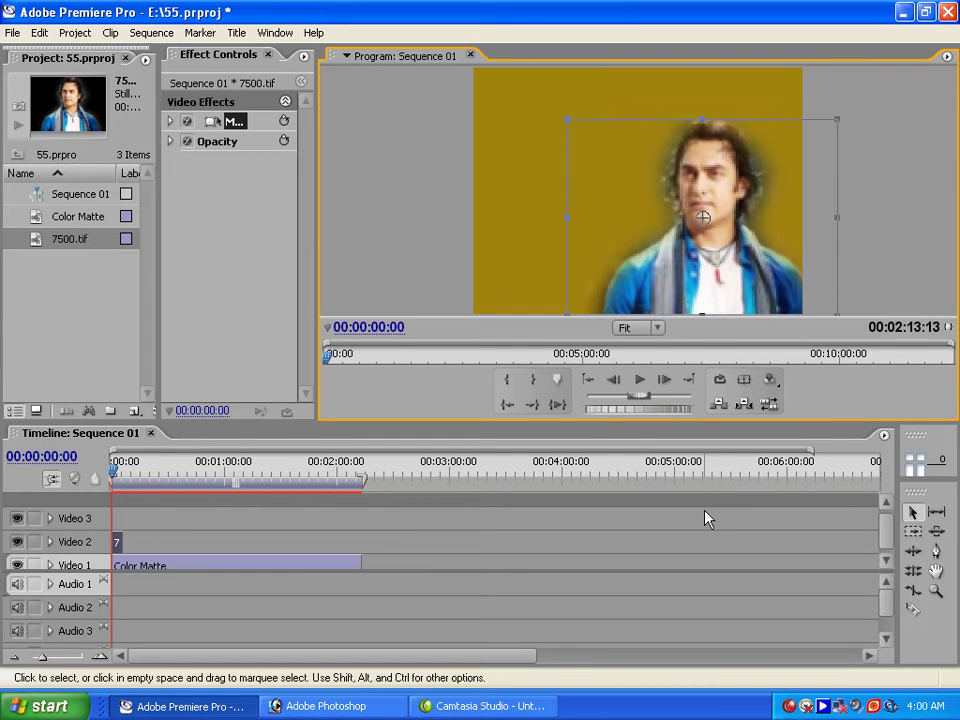
left_click(706, 523)
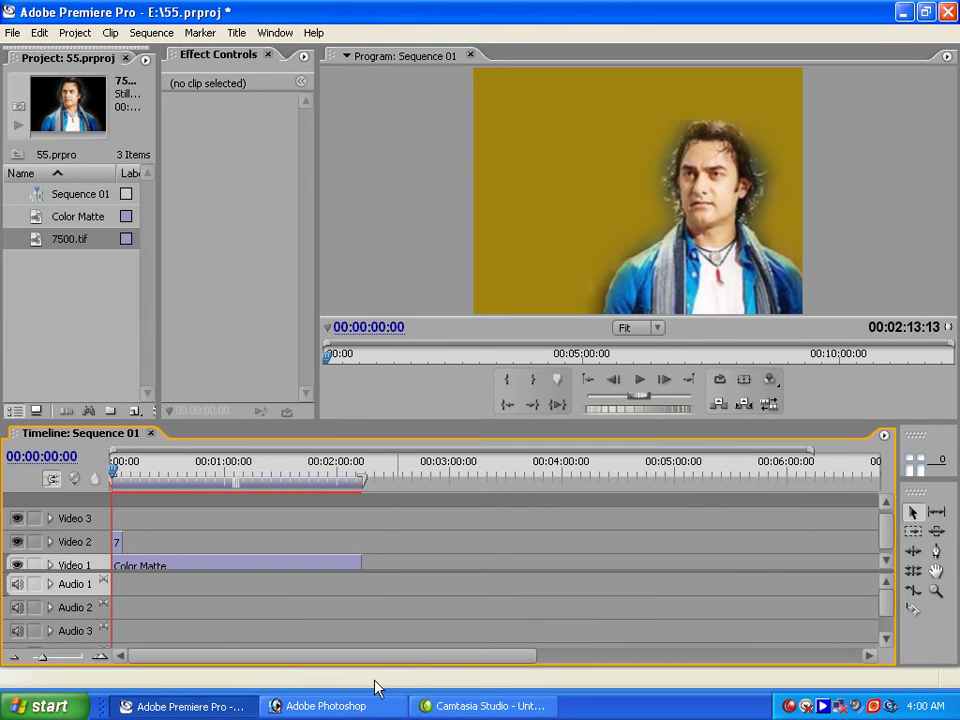
Load the Alpha 1 silhouette as a selection in Photoshop, then delete the Alpha 1 channel.
left_click(353, 707)
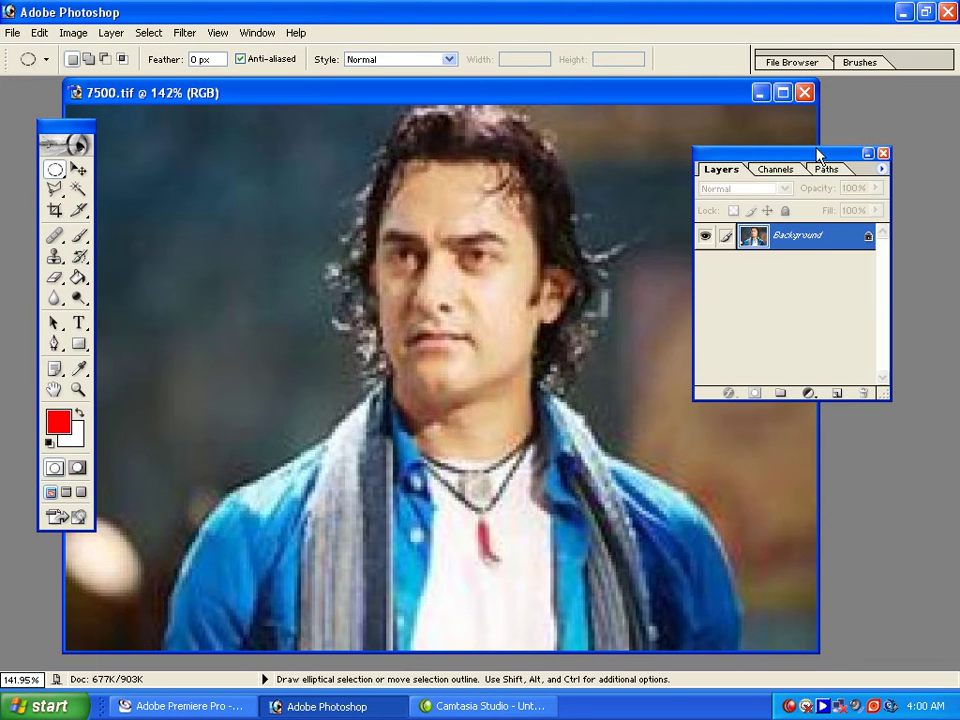
left_click(782, 170)
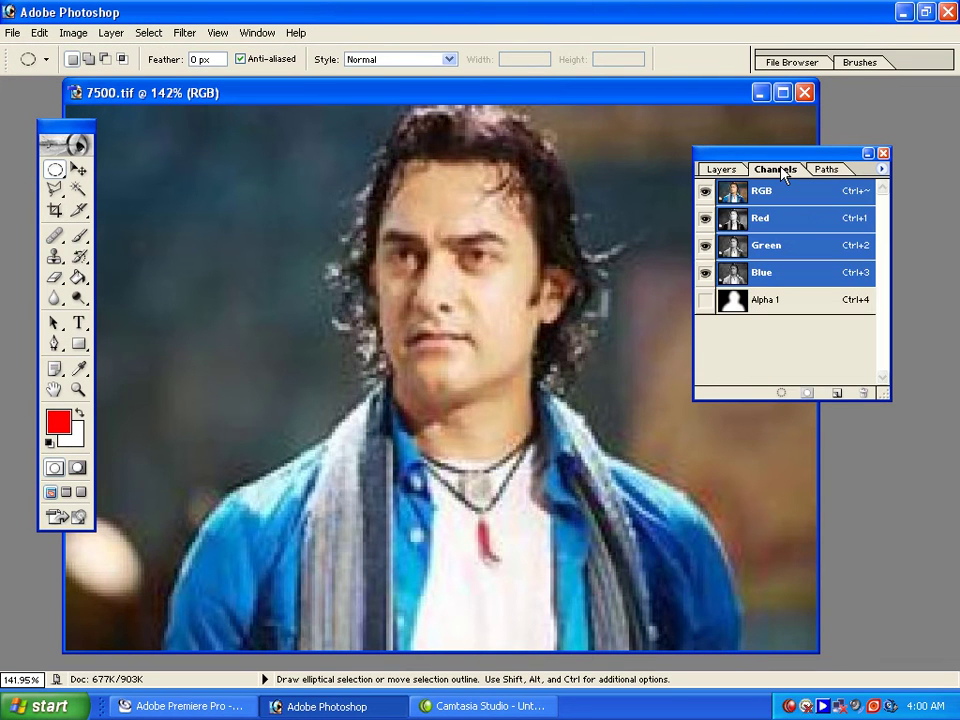
left_click(812, 301)
left_click(797, 313, "ctrl")
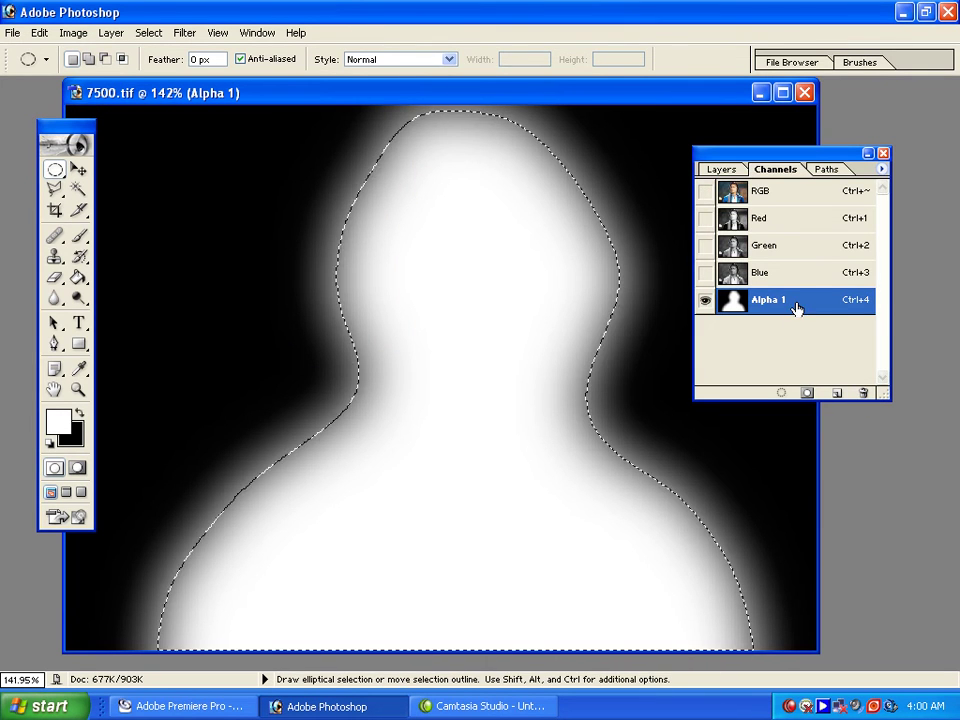
left_click(864, 392)
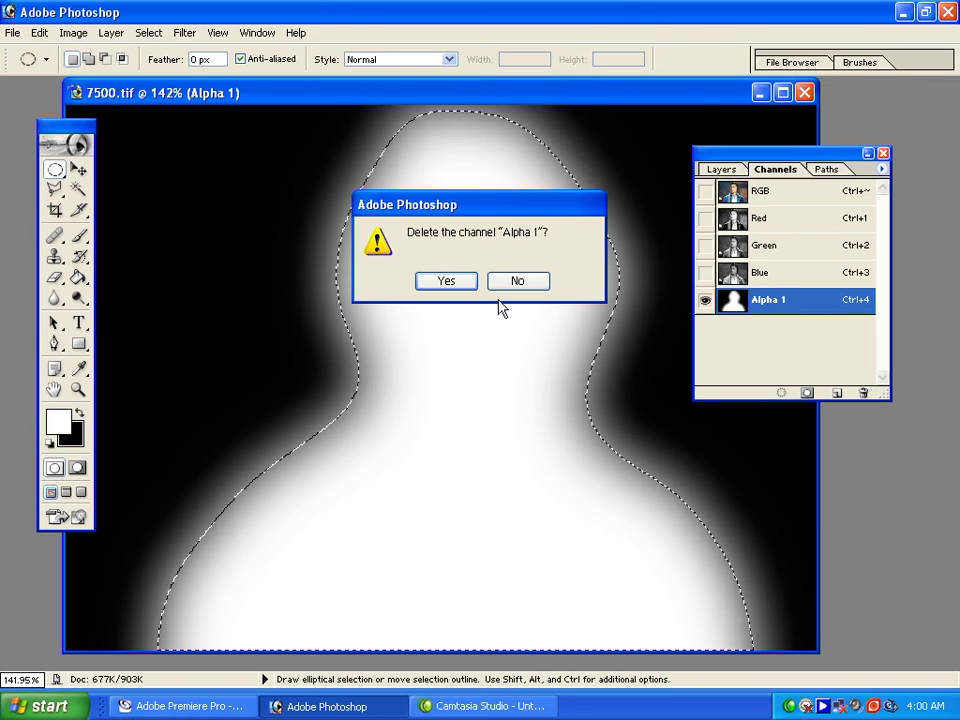
left_click(446, 281)
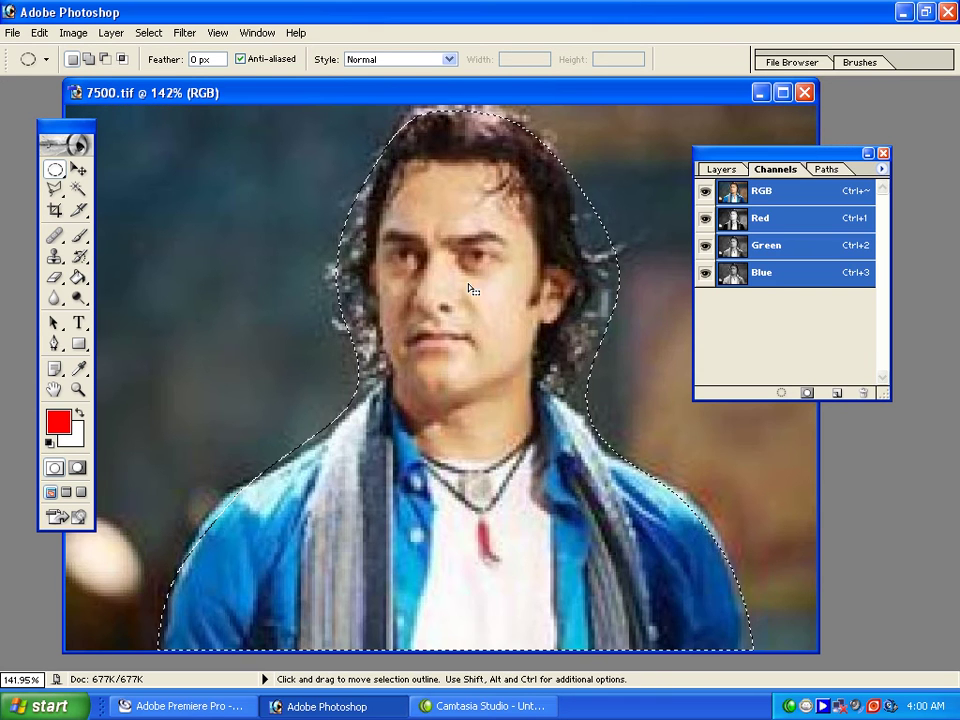
left_click(722, 169)
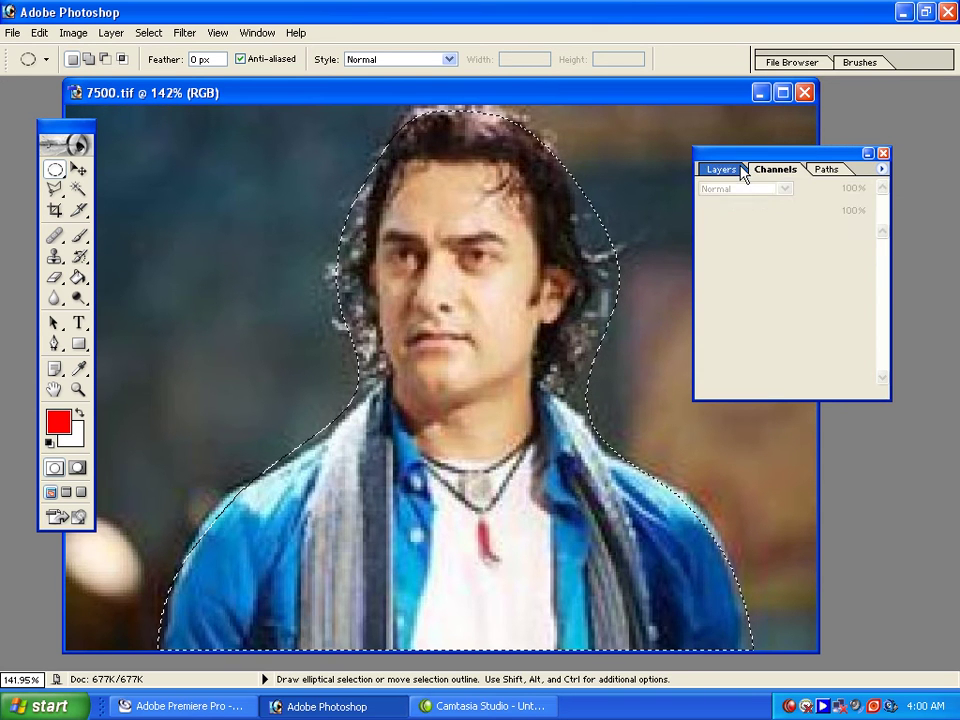
Copy the selected portrait, paste it onto a new Layer 1 and shift it right.
left_click(38, 34)
left_click(75, 158)
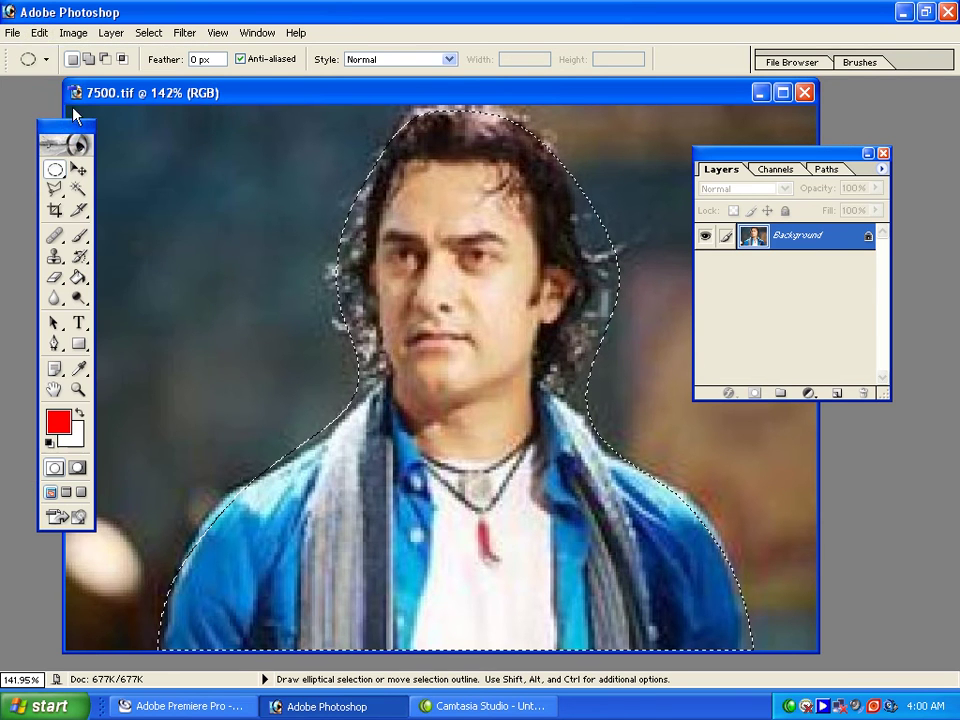
left_click(38, 34)
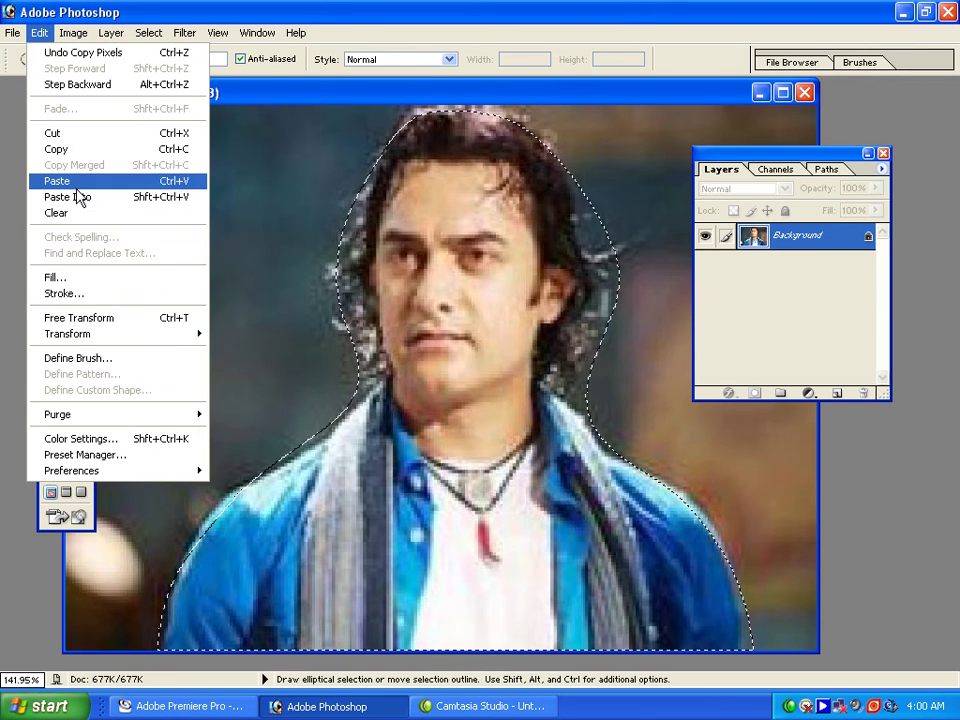
left_click(78, 180)
left_click(78, 170)
mouse_move(446, 229)
left_mouse_down()
mouse_move(302, 230)
mouse_move(441, 220)
mouse_move(545, 228)
left_mouse_up()
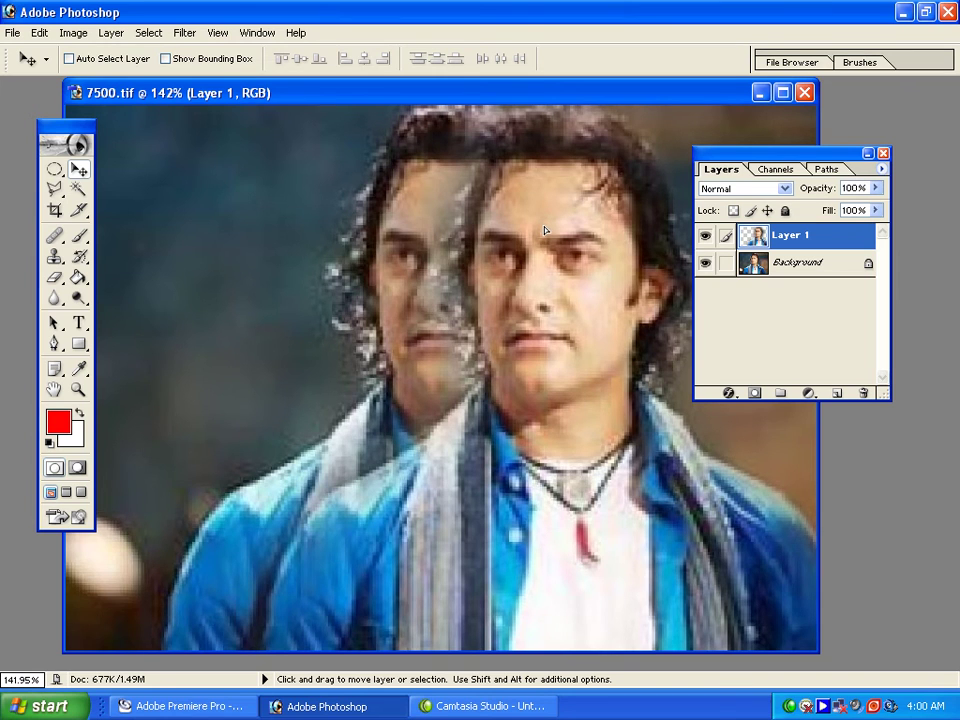
left_click(165, 707)
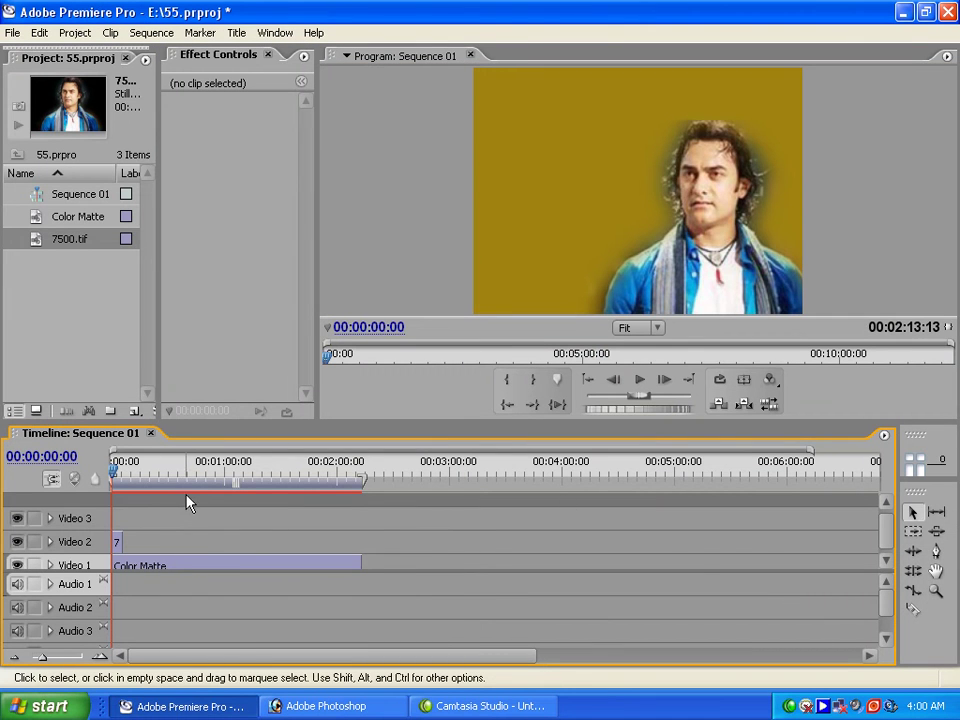
Extend the 7500.tif clip to about 52 seconds and hide the Video 1 yellow matte.
left_click_drag(182, 486, 122, 490)
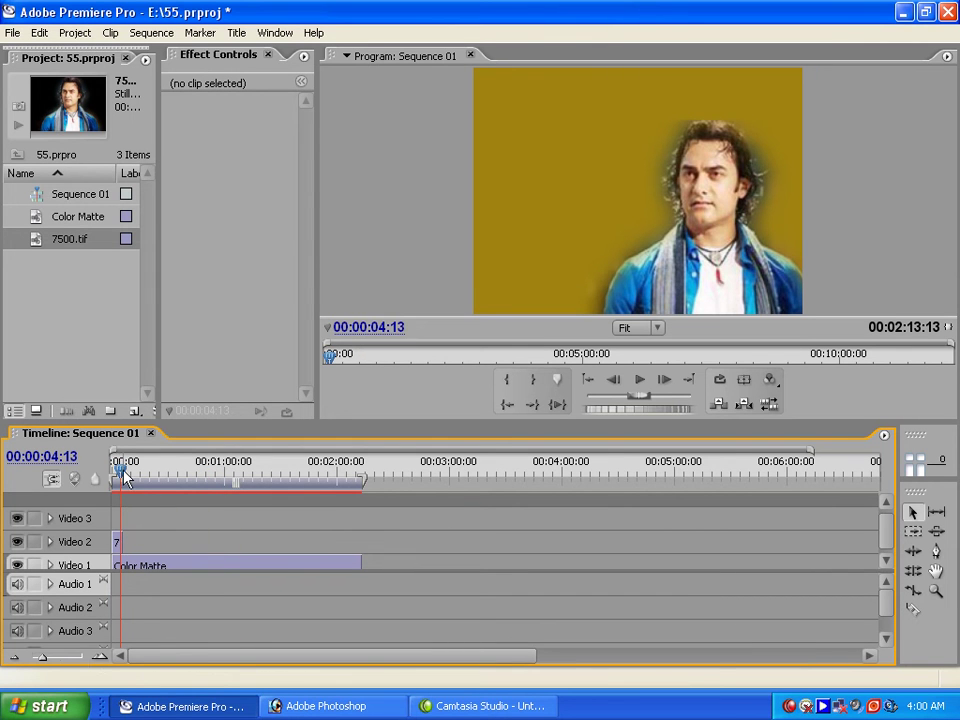
left_click_drag(40, 657, 50, 657)
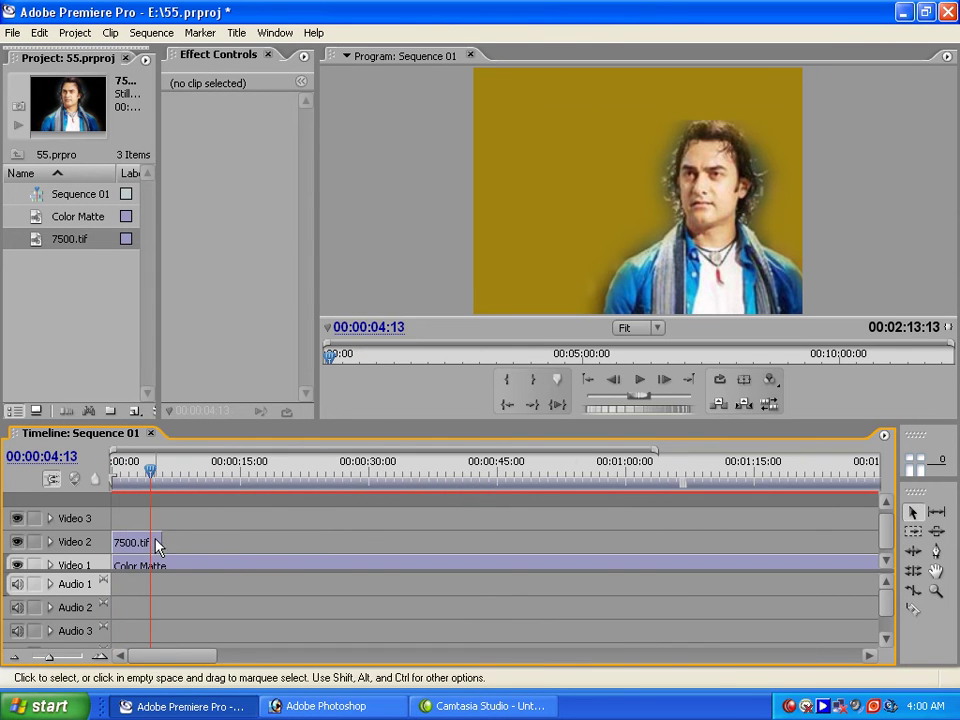
left_click_drag(158, 541, 557, 541)
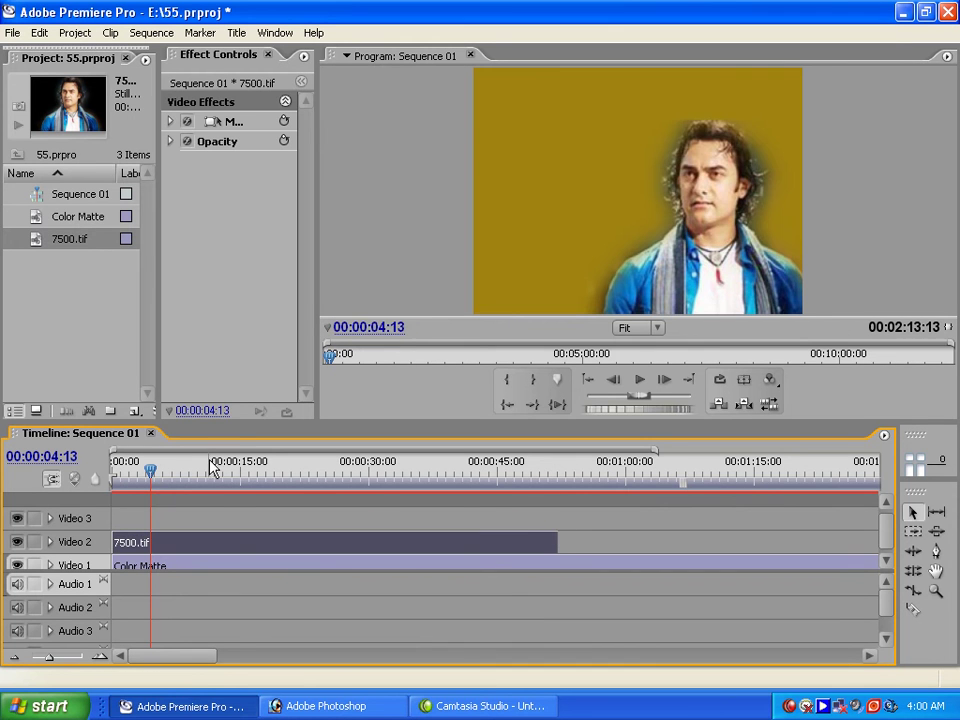
left_click_drag(158, 470, 282, 481)
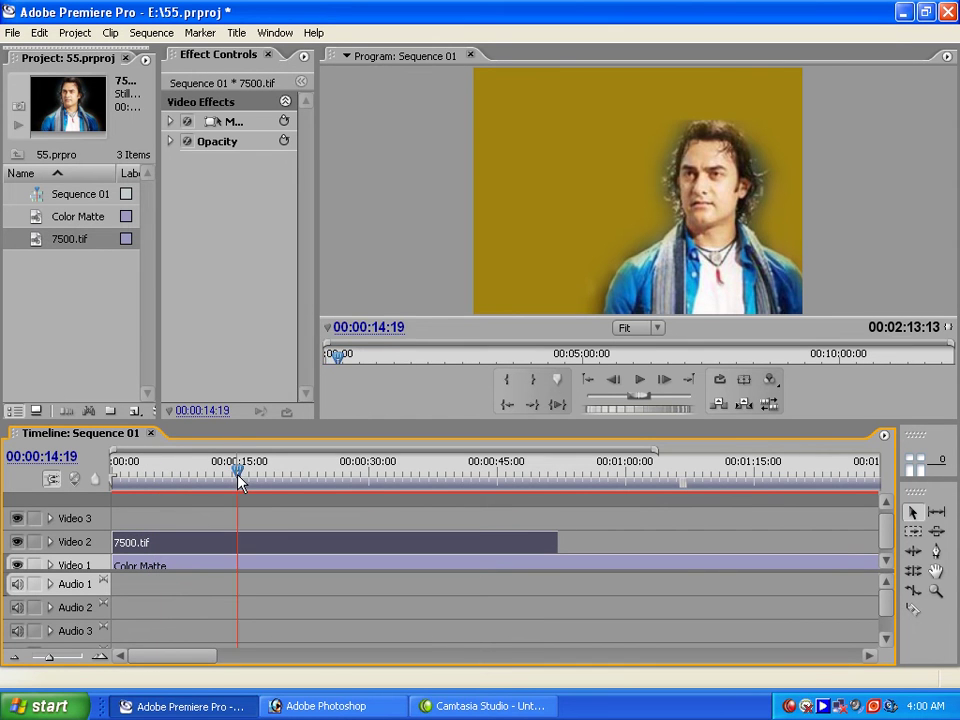
left_click(369, 525)
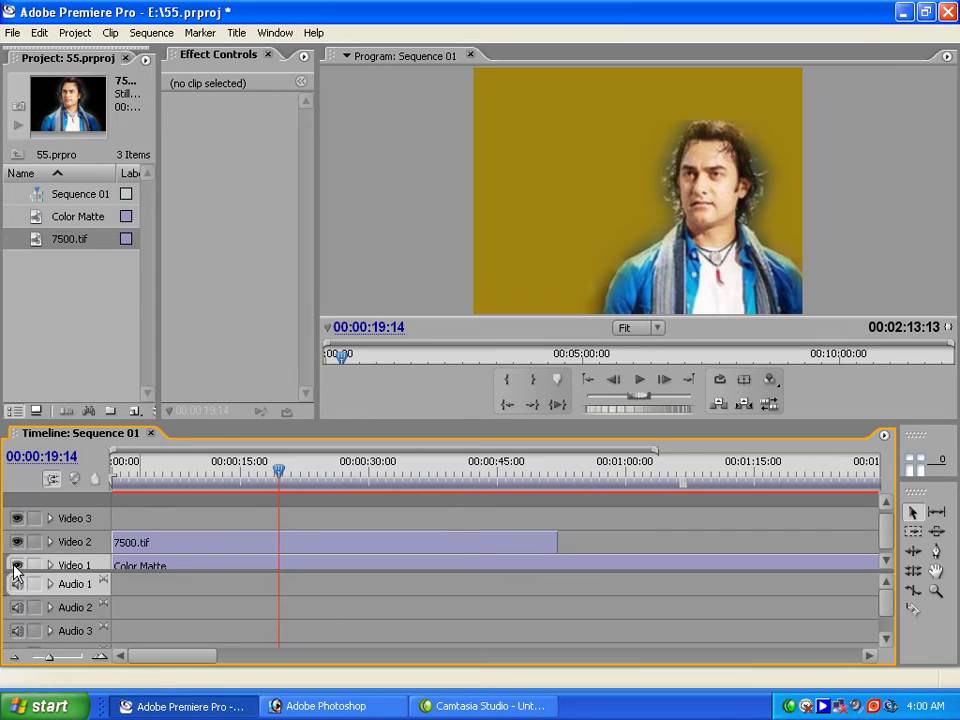
left_click(17, 565)
left_click_drag(279, 468, 237, 470)
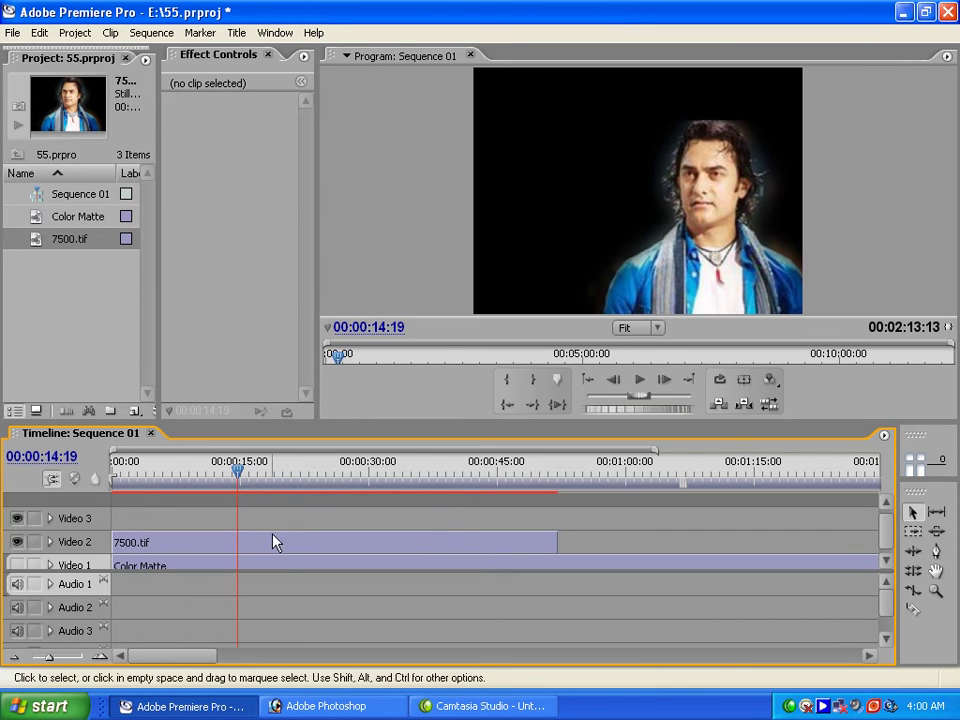
left_click(272, 540)
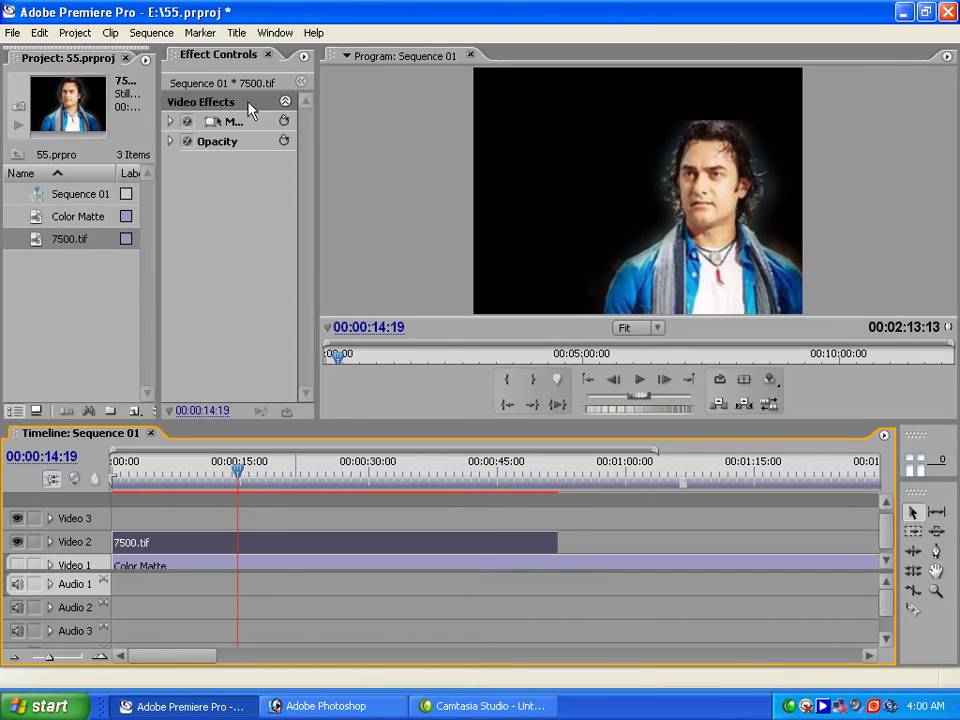
Drag Alpha Glow from Video Effects > Stylize onto the 7500.tif clip and reopen Effect Controls.
left_click(268, 54)
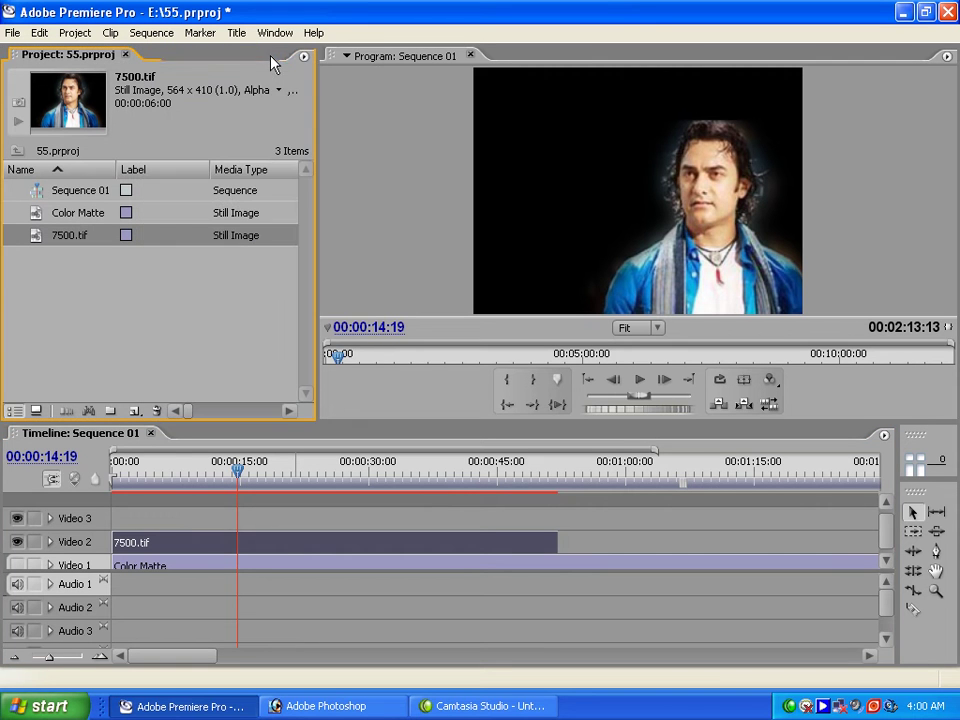
left_click(272, 34)
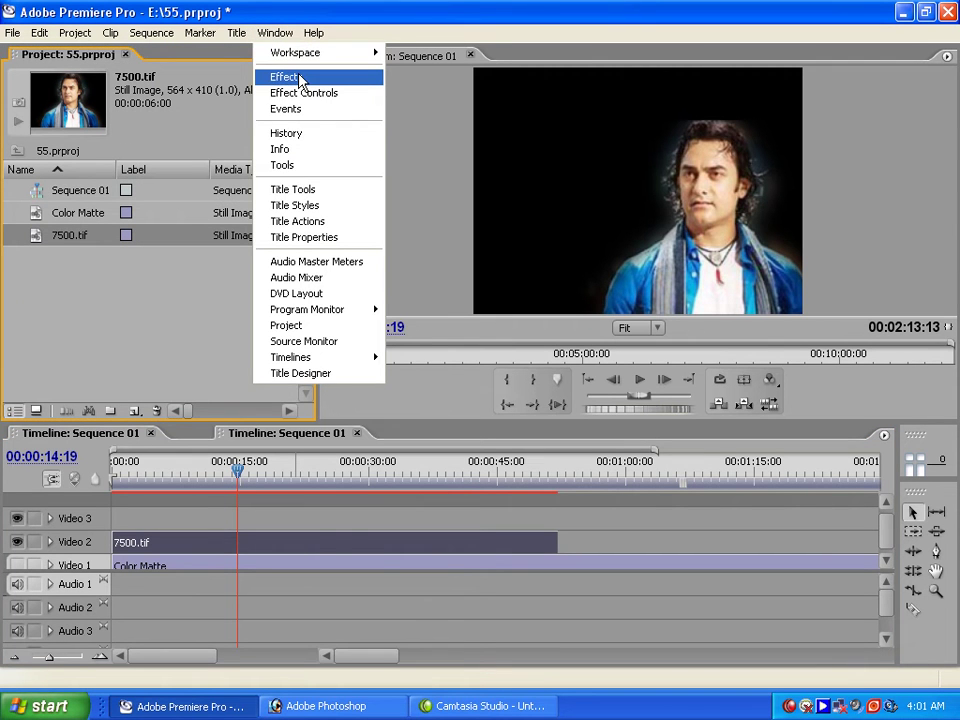
key("Return")
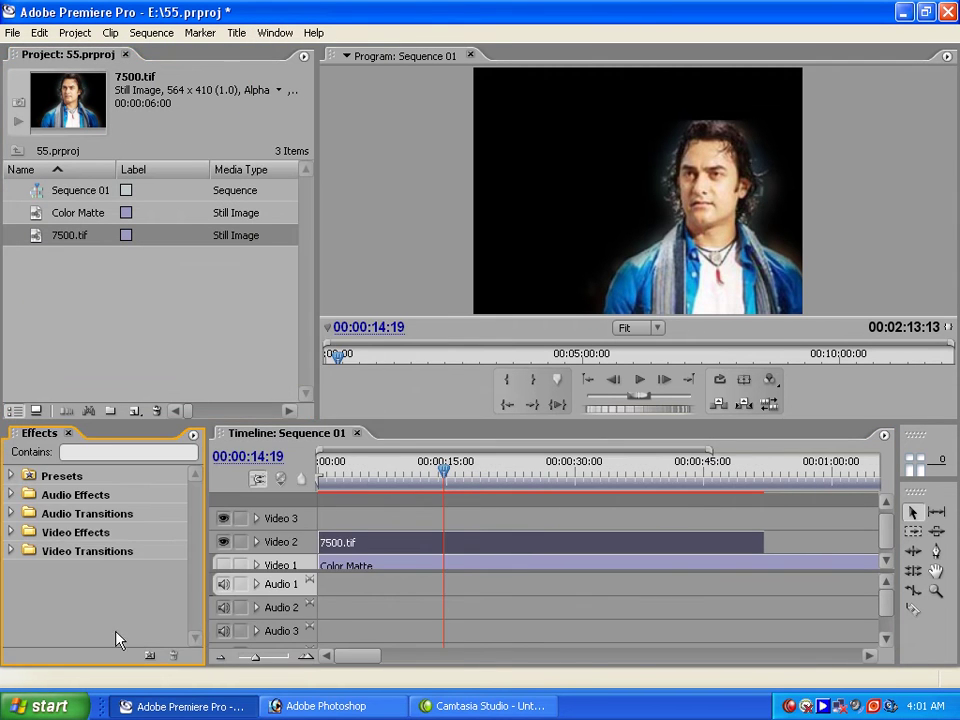
left_click(10, 532)
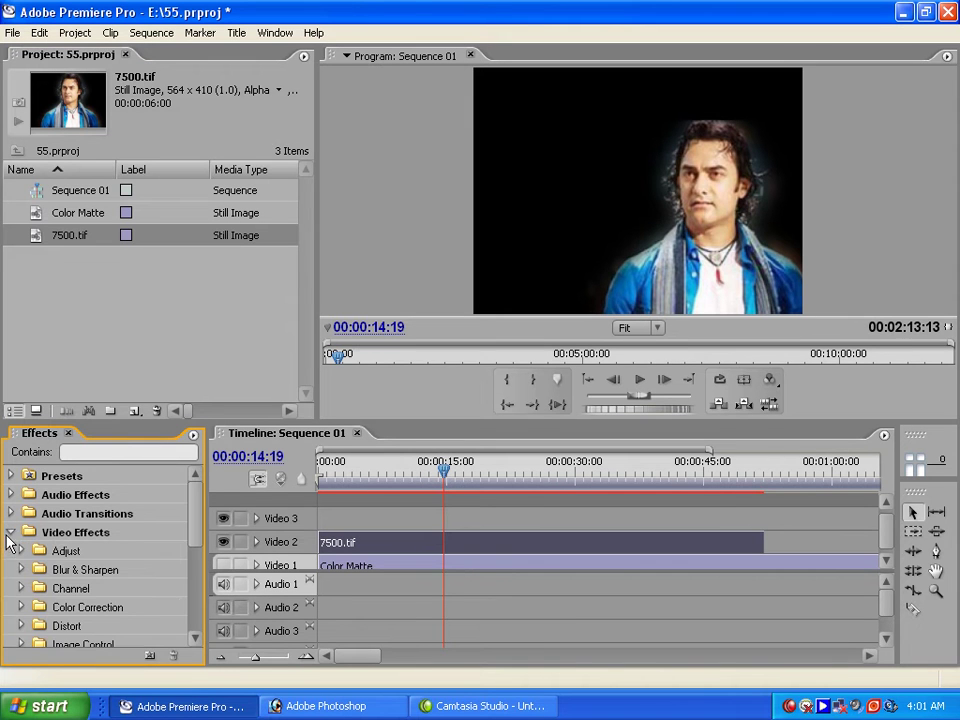
left_click_drag(195, 523, 182, 597)
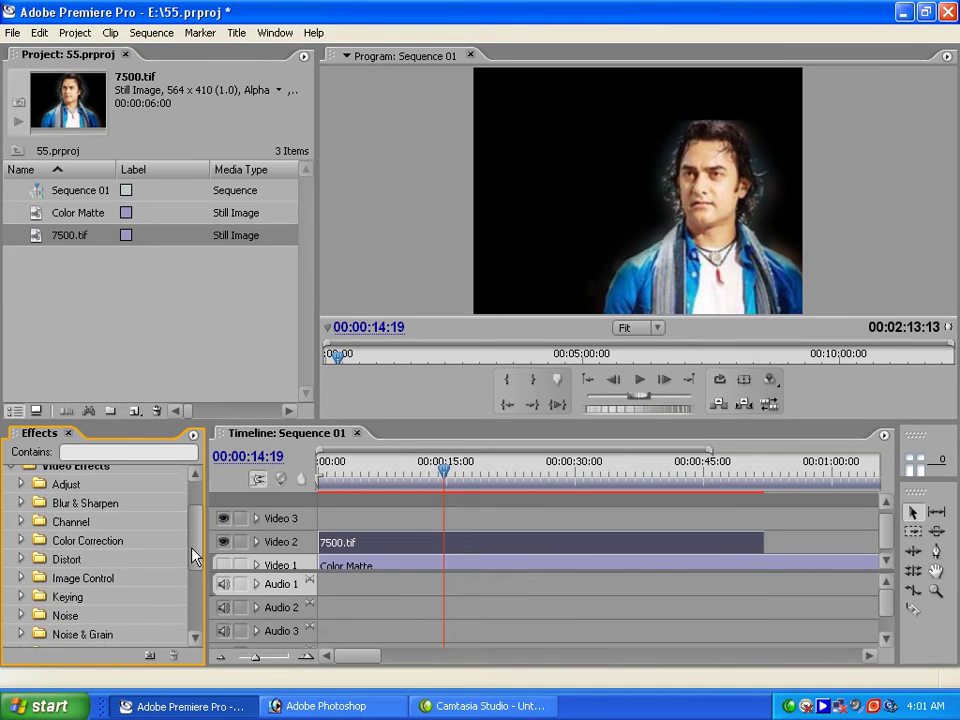
scroll(182, 597, "down", 1)
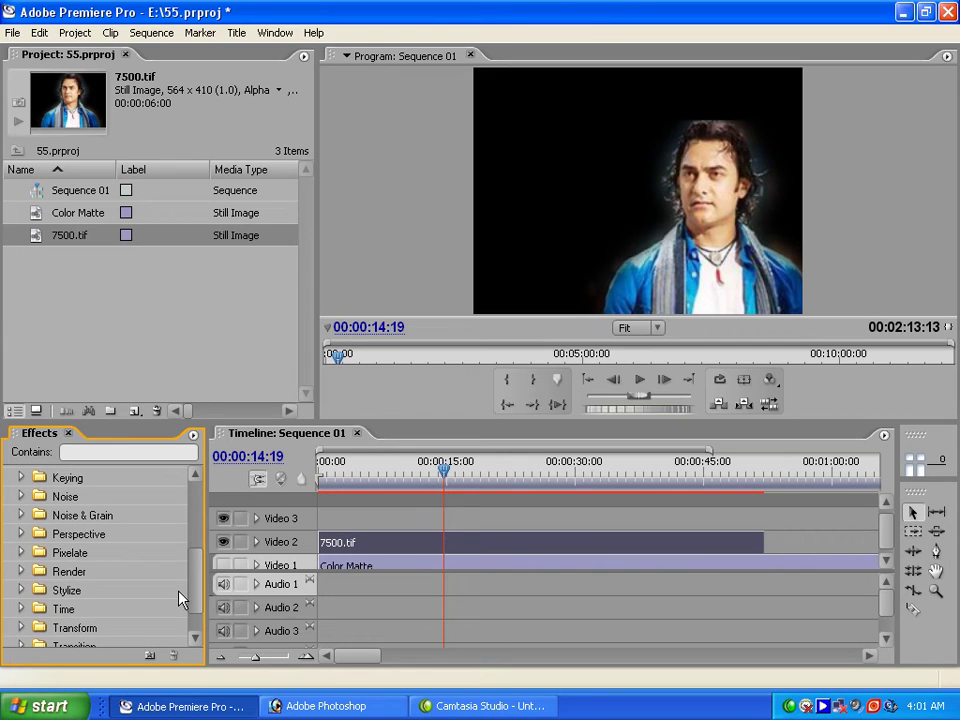
left_click(21, 590)
left_click_drag(205, 548, 199, 574)
left_click(86, 519)
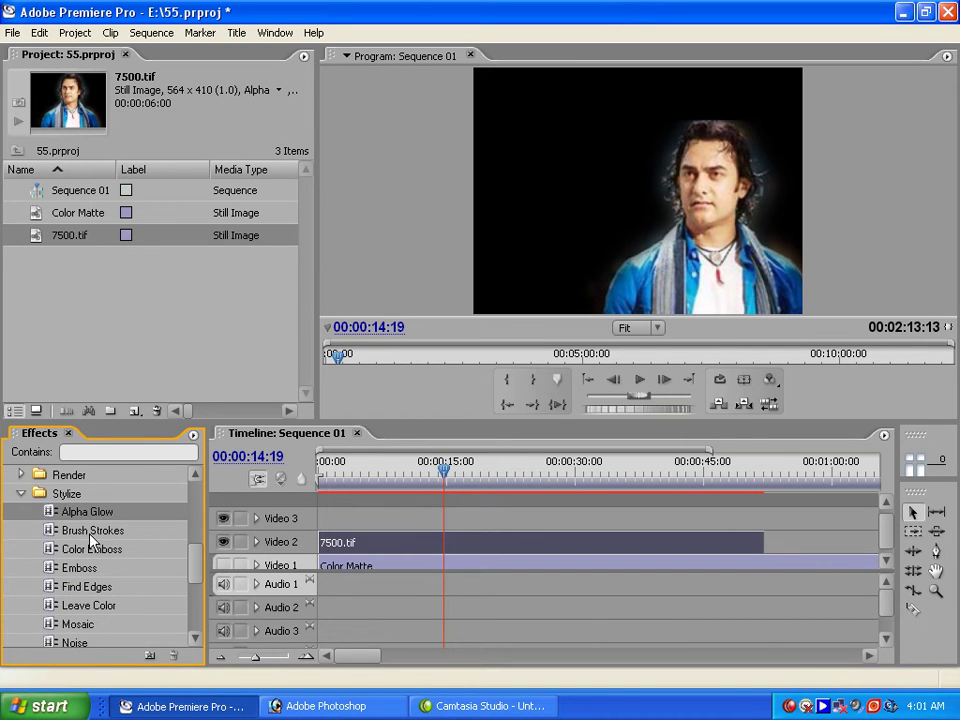
left_click_drag(91, 517, 362, 550)
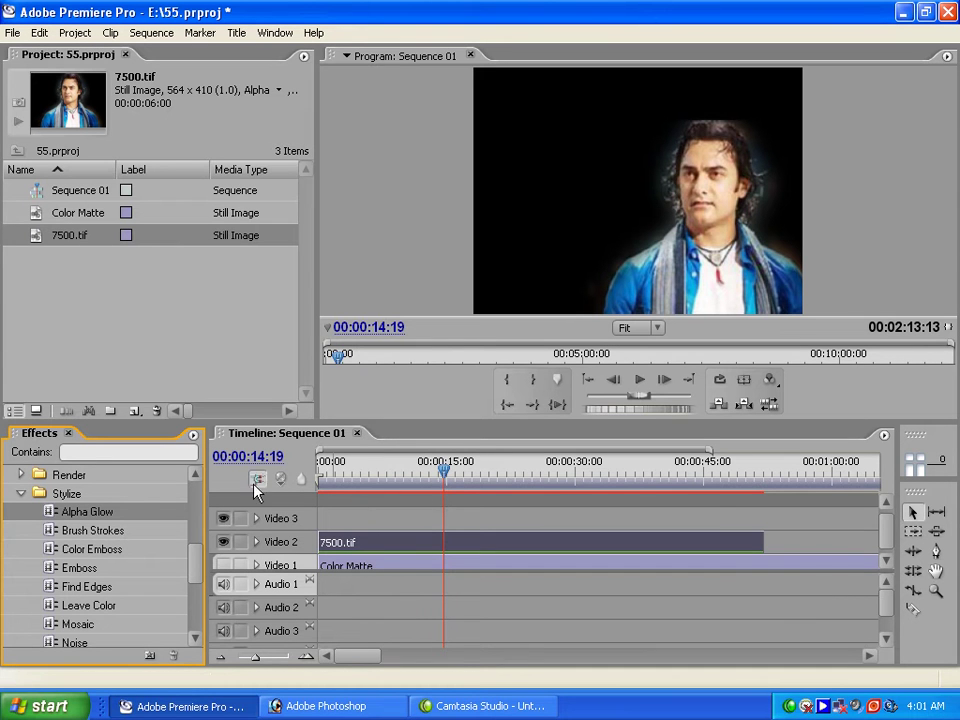
left_click(275, 33)
left_click(305, 92)
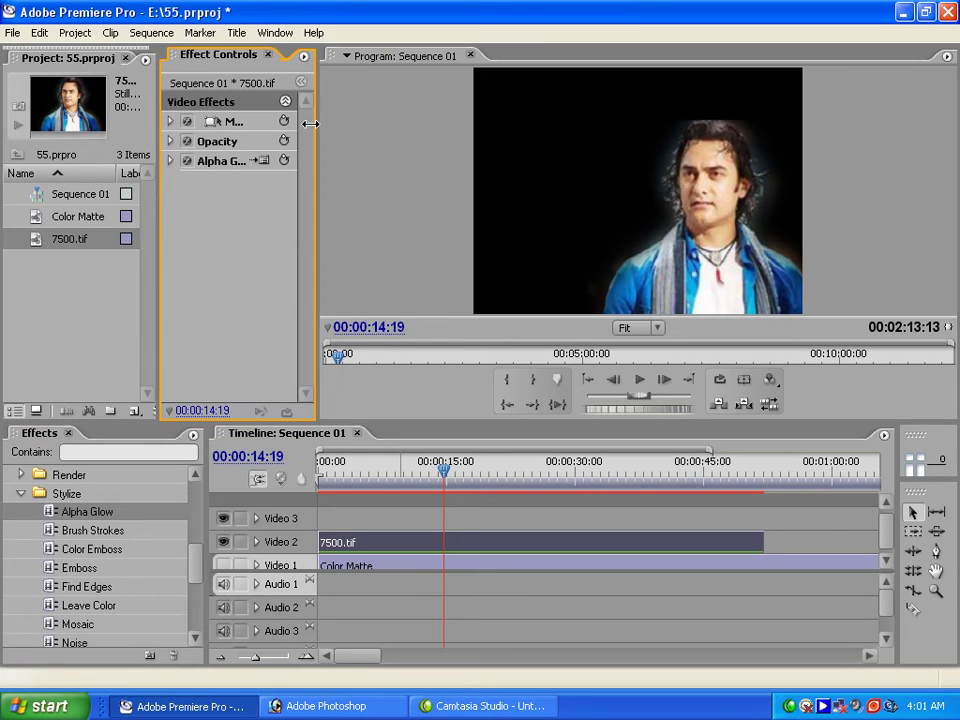
Open the Alpha Glow settings and pick an olive-yellow start colour.
left_click_drag(317, 135, 482, 152)
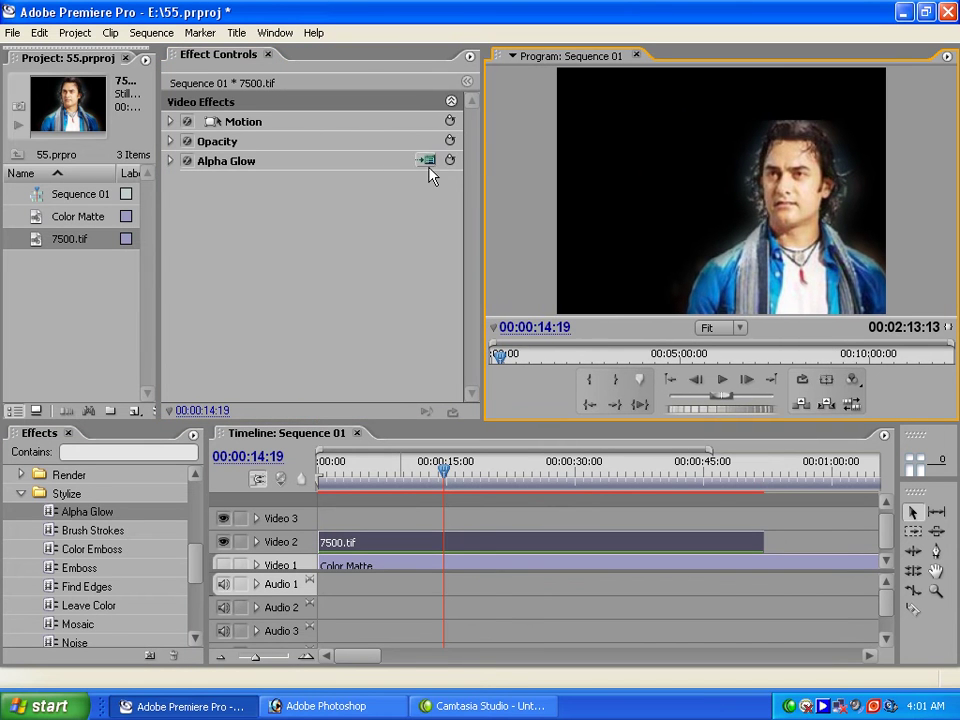
left_click(426, 160)
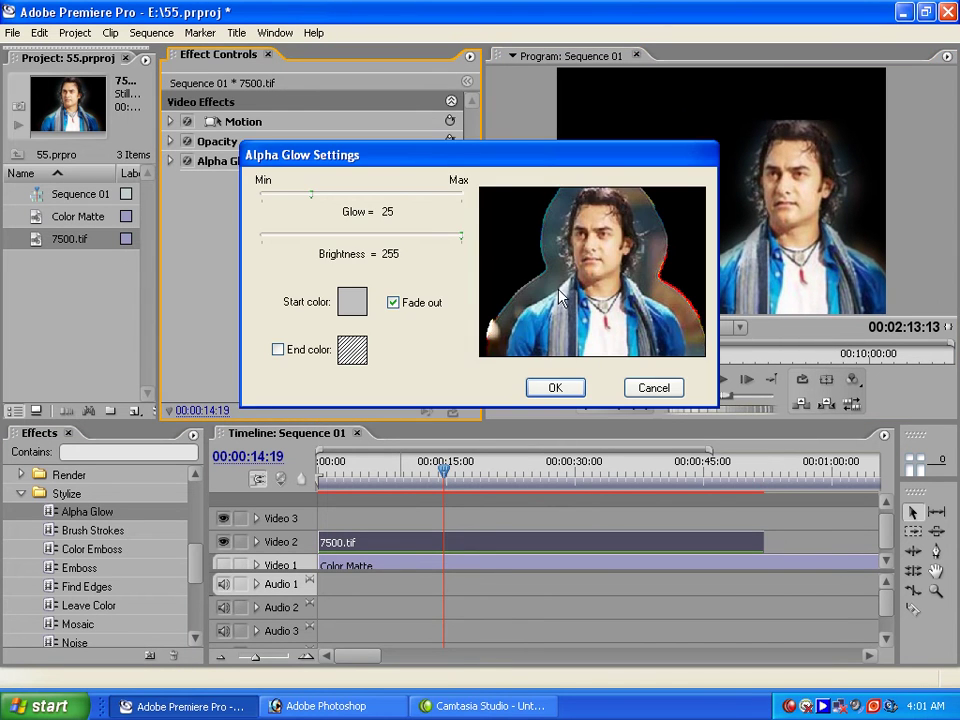
mouse_move(529, 160)
left_mouse_down()
mouse_move(403, 237)
mouse_move(389, 259)
left_mouse_up()
left_click_drag(182, 282, 252, 283)
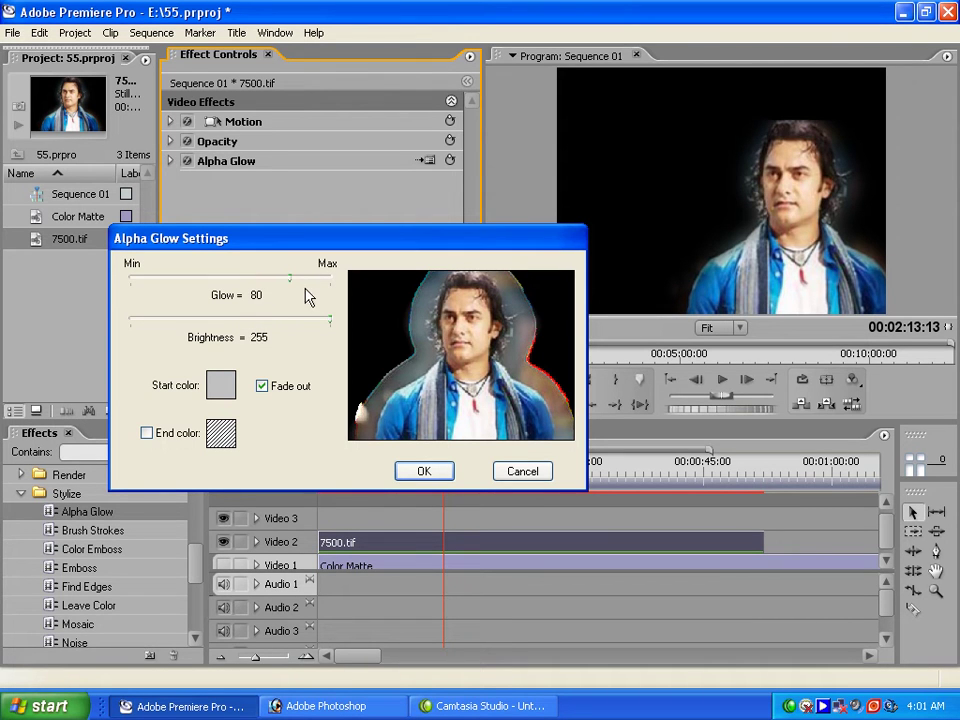
left_click(224, 392)
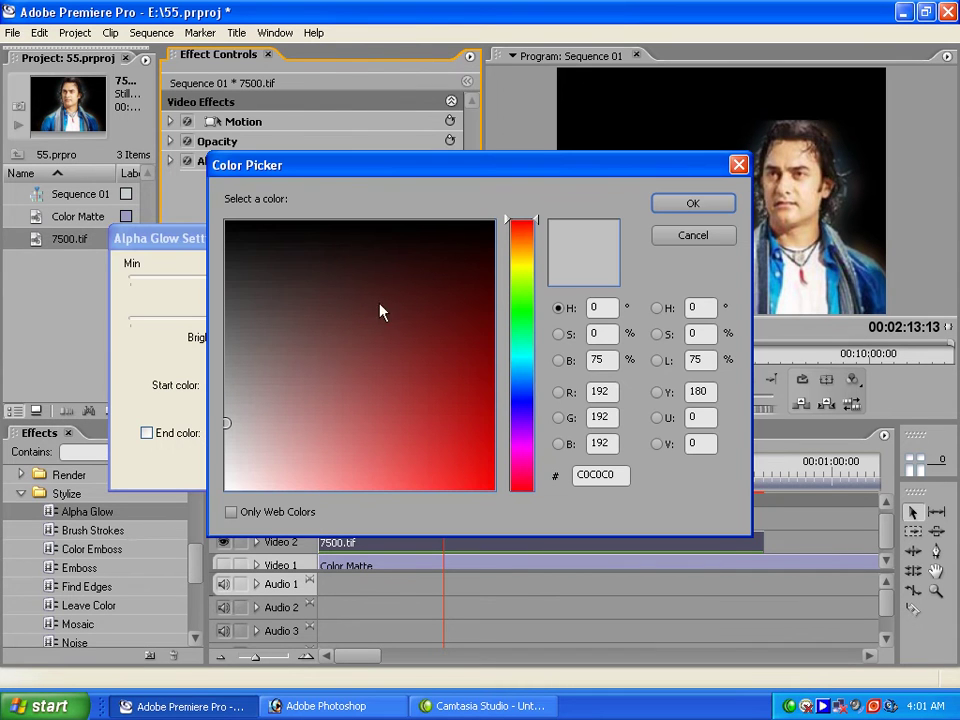
left_click(521, 268)
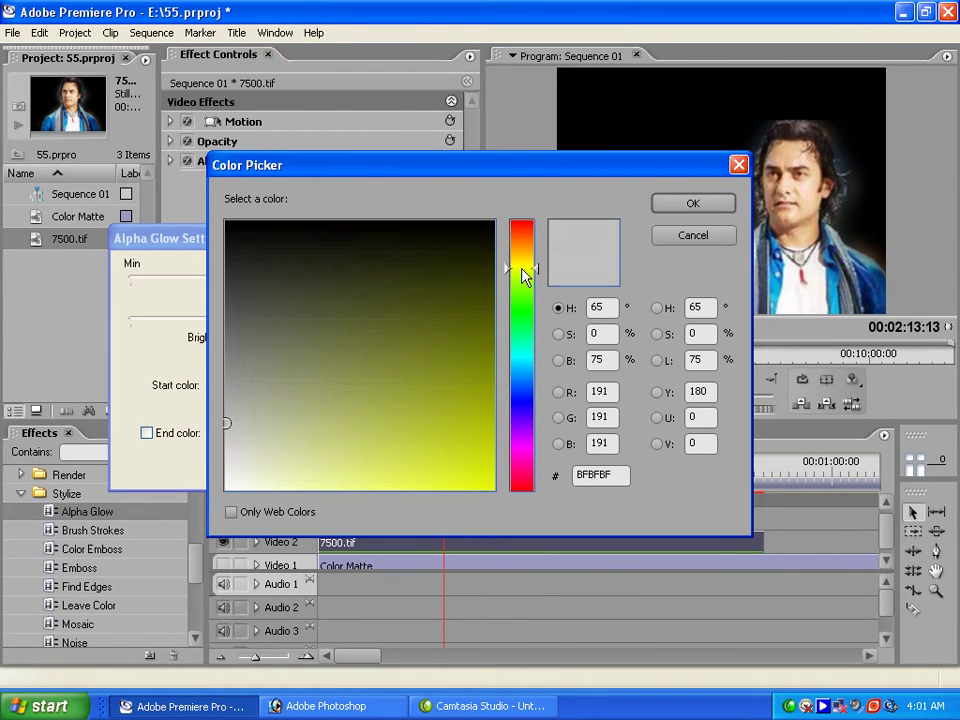
left_click(455, 428)
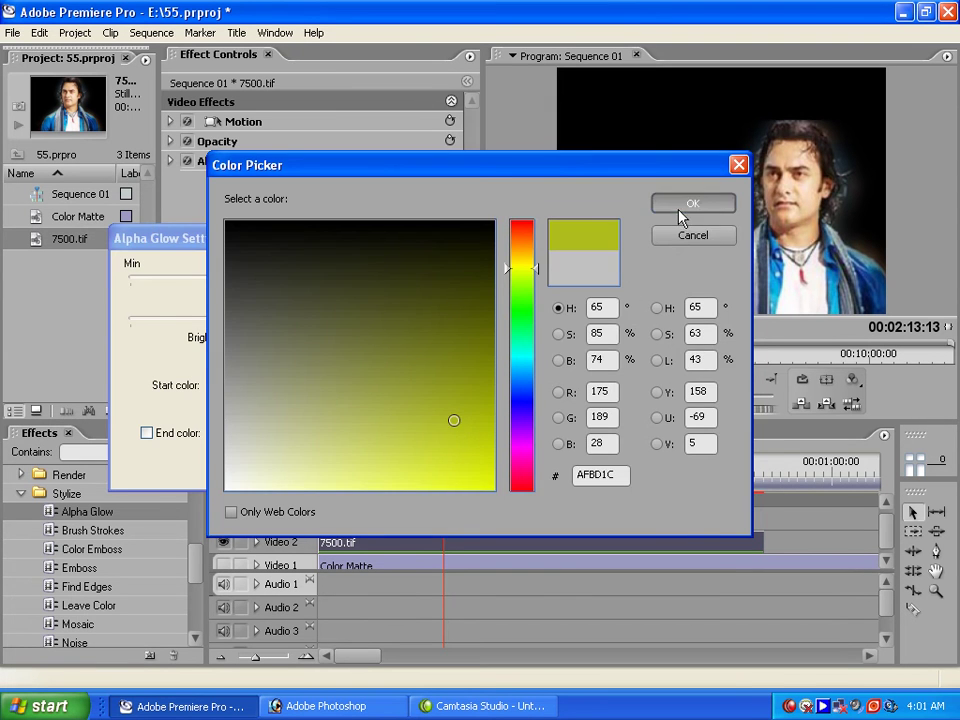
left_click(679, 208)
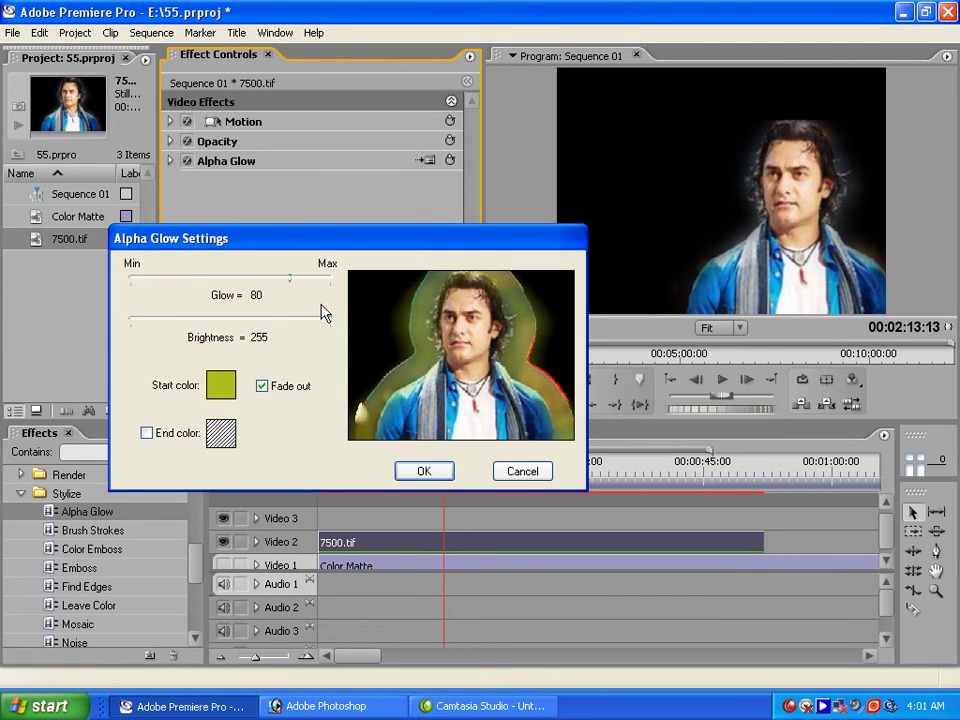
Set Glow to 40 and Brightness to 51, and turn off Fade out.
left_click(280, 289)
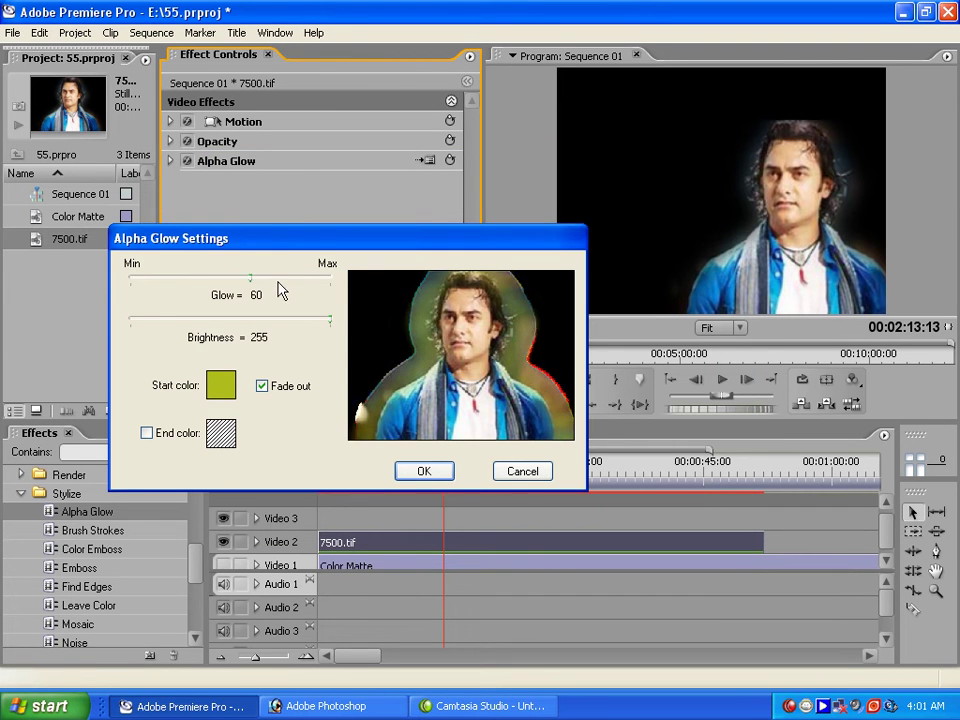
left_click(225, 288)
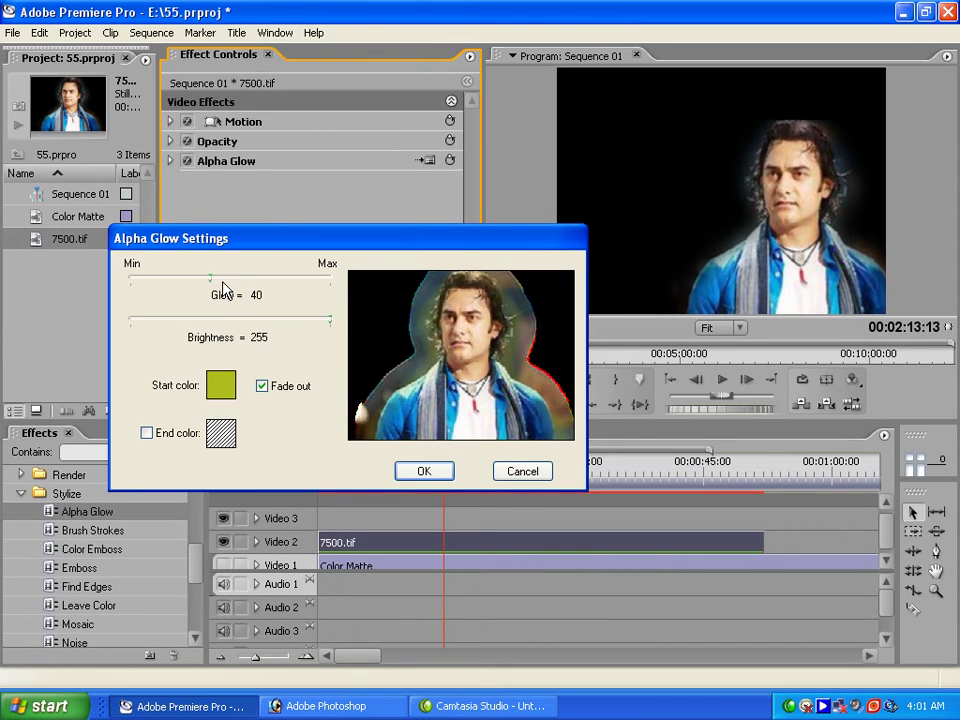
left_click(272, 322)
left_click(246, 322)
left_click(193, 322)
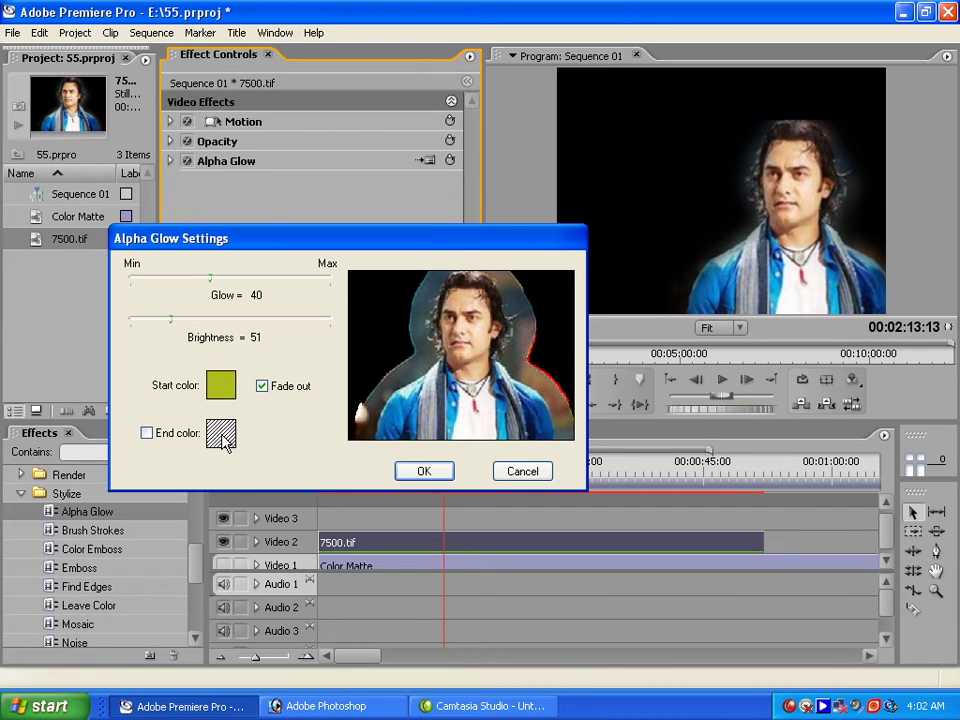
left_click(259, 391)
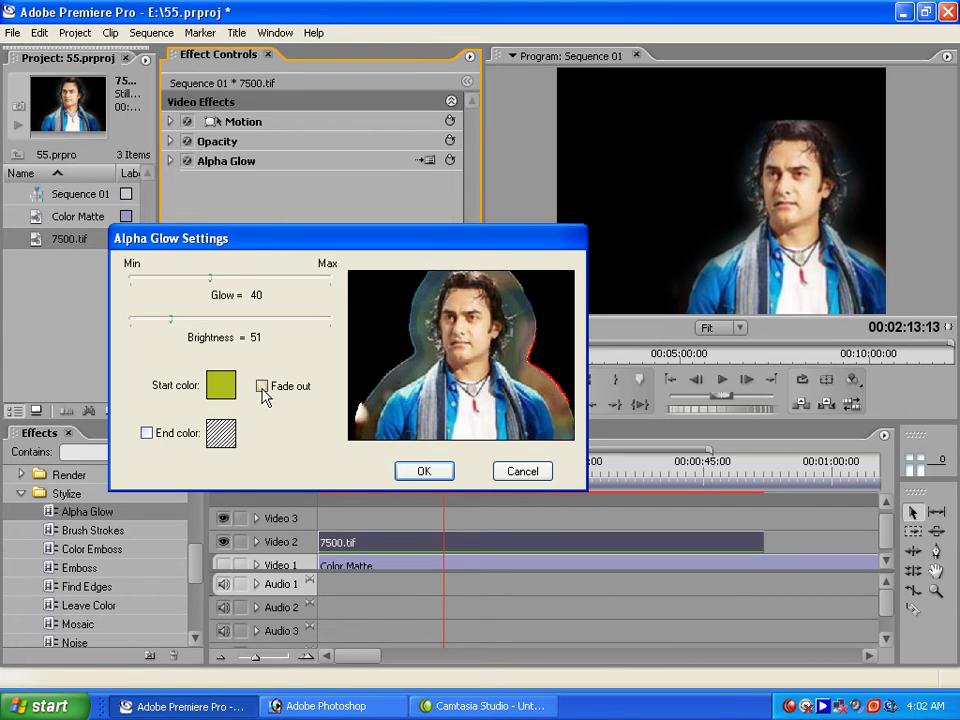
Discard the glow settings dialog, expand Alpha Glow and raise Glow to 100.
left_click(503, 470)
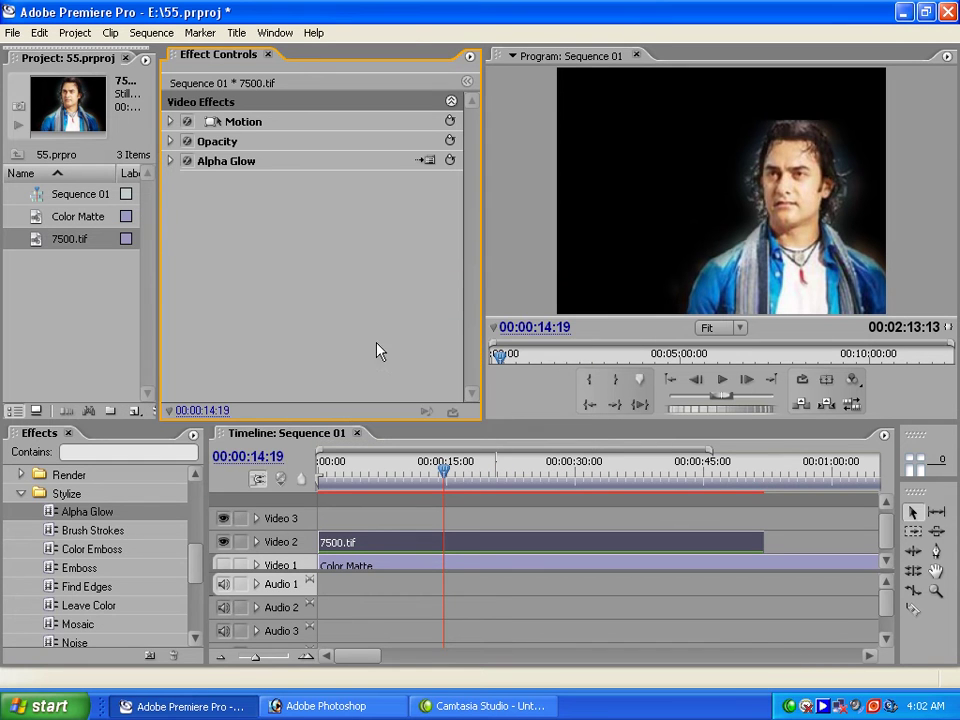
left_click(171, 163)
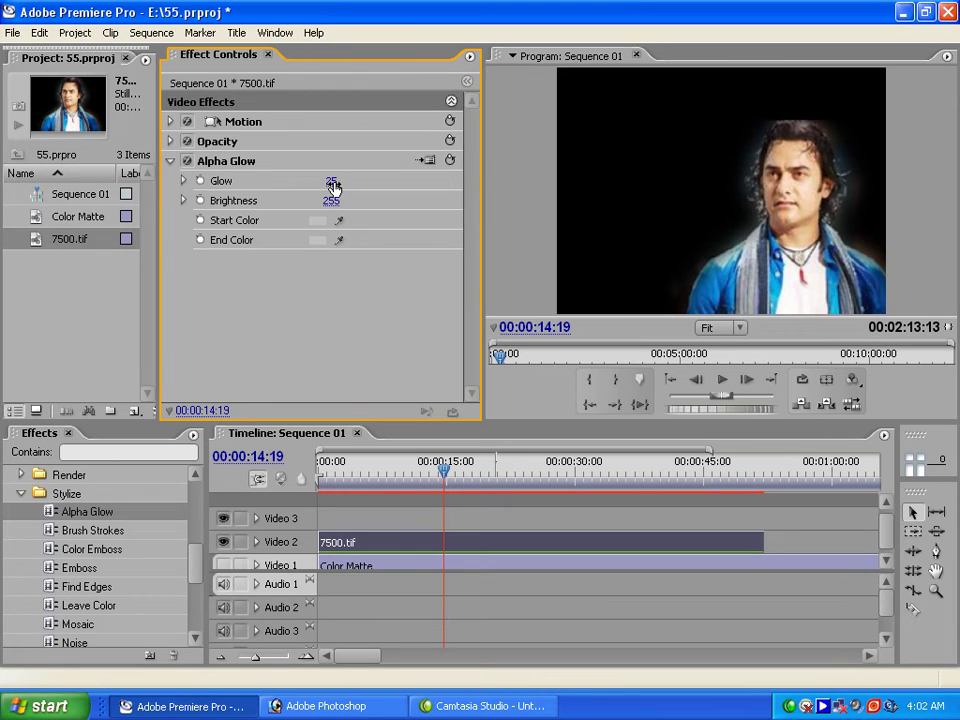
left_click_drag(364, 188, 392, 186)
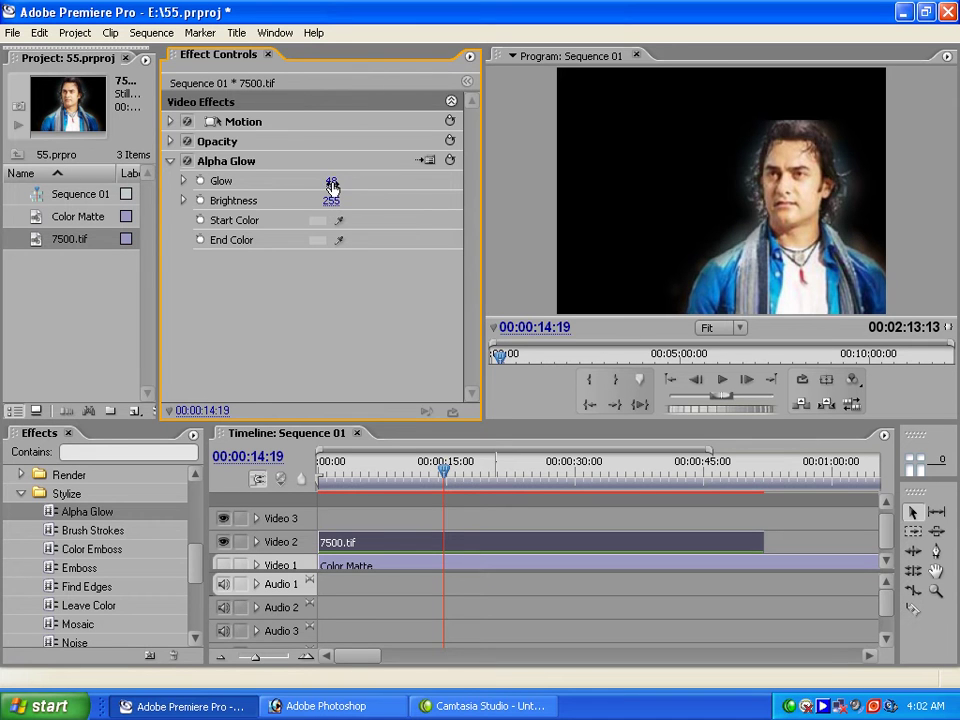
mouse_move(332, 187)
left_mouse_down()
mouse_move(340, 187)
mouse_move(313, 207)
mouse_move(364, 208)
left_mouse_up()
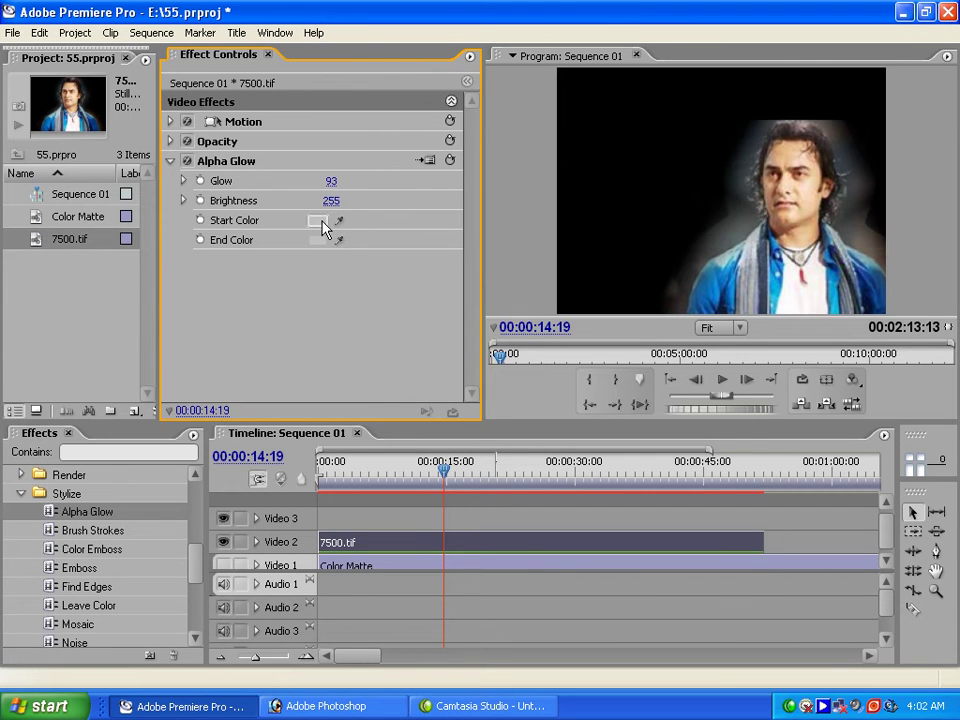
Set the Start Color to red BD0808 and keep Brightness at 255.
left_click(320, 224)
left_click(485, 421)
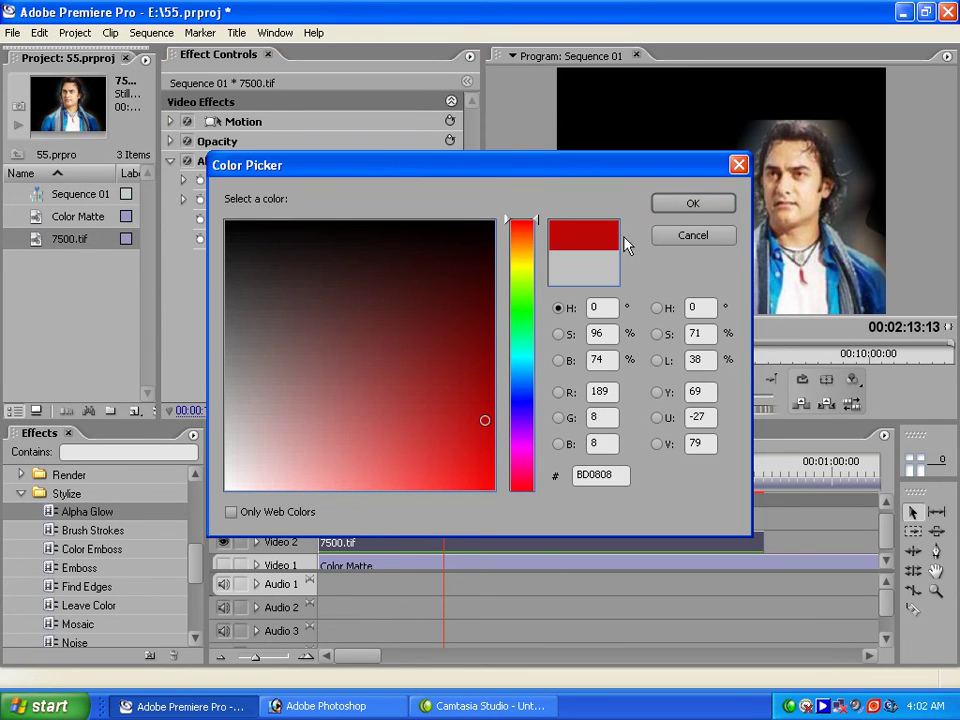
left_click(677, 201)
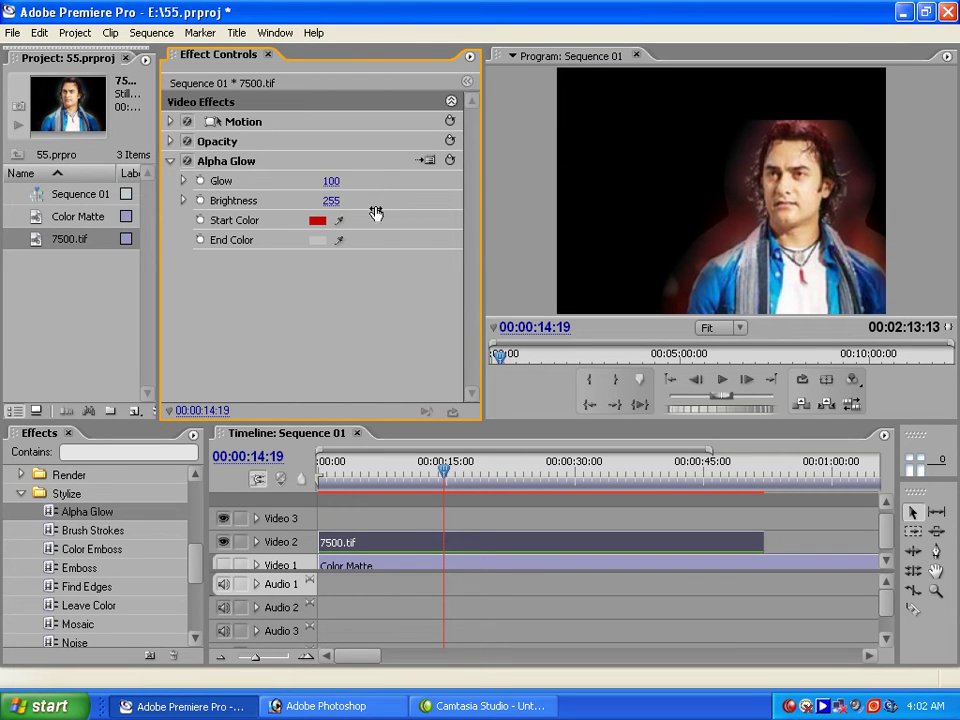
left_click_drag(331, 205, 298, 206)
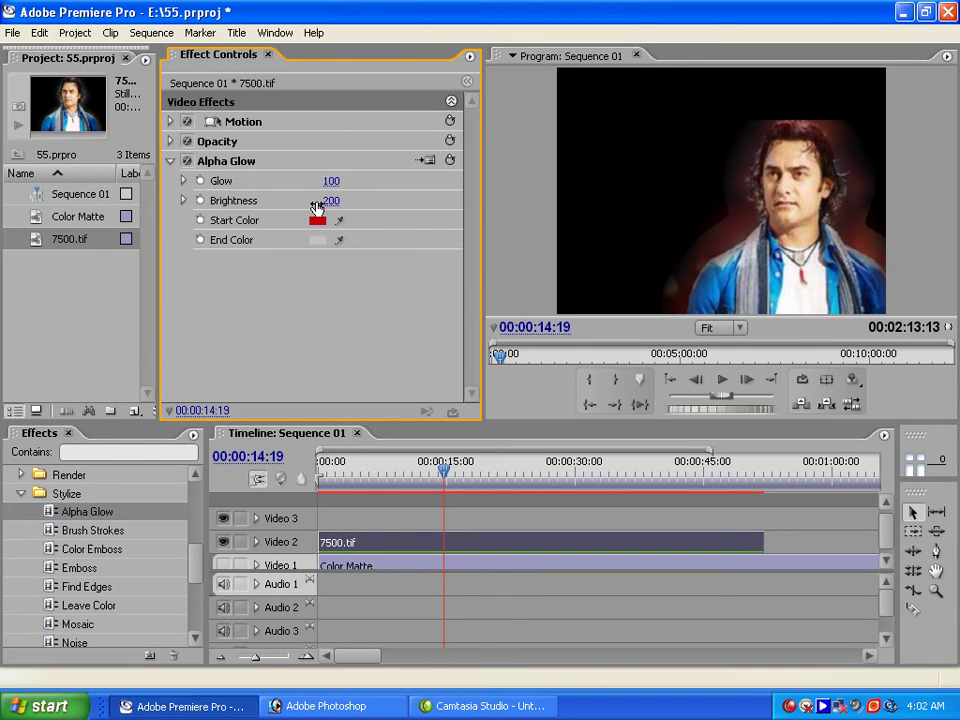
left_click_drag(335, 203, 381, 203)
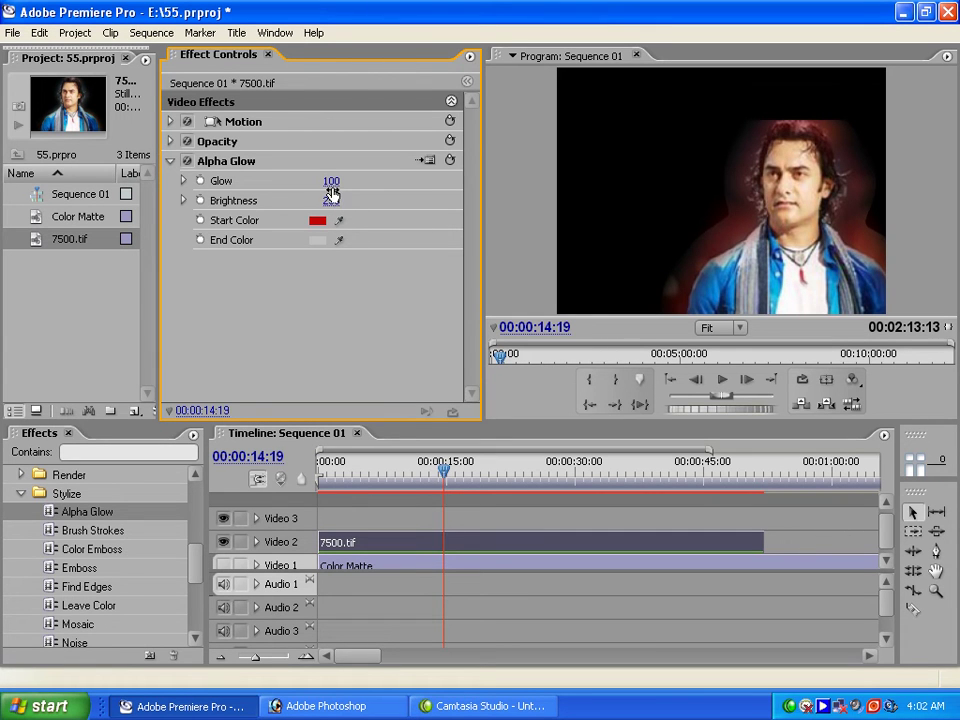
Show the yellow matte on Video 1 and soften the red glow to 45.
left_click(225, 566)
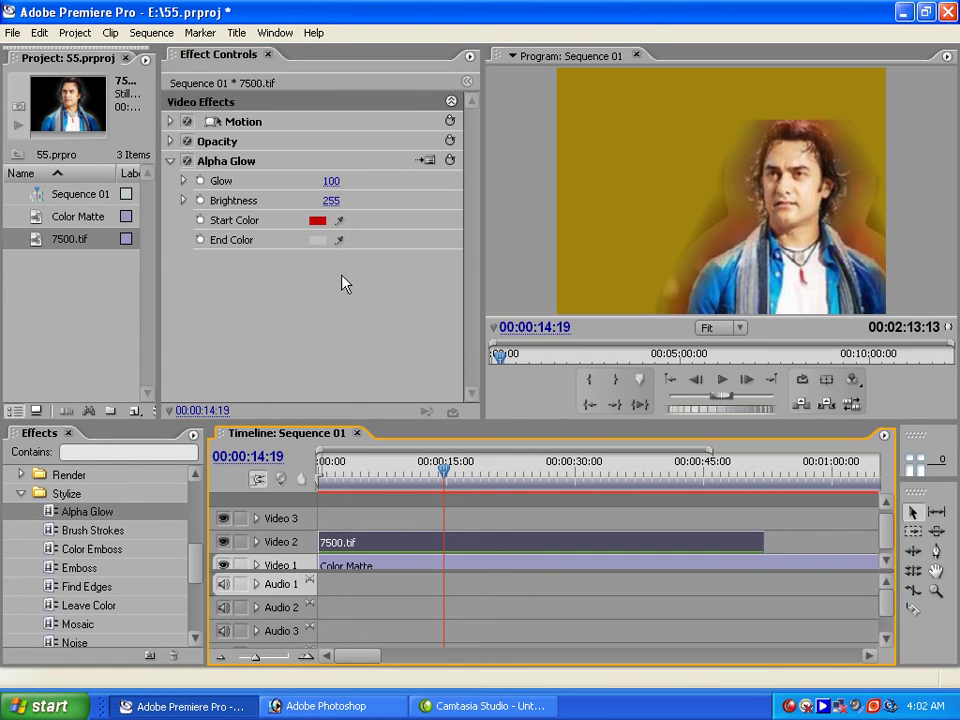
mouse_move(332, 183)
left_mouse_down()
mouse_move(322, 190)
mouse_move(352, 184)
left_mouse_up()
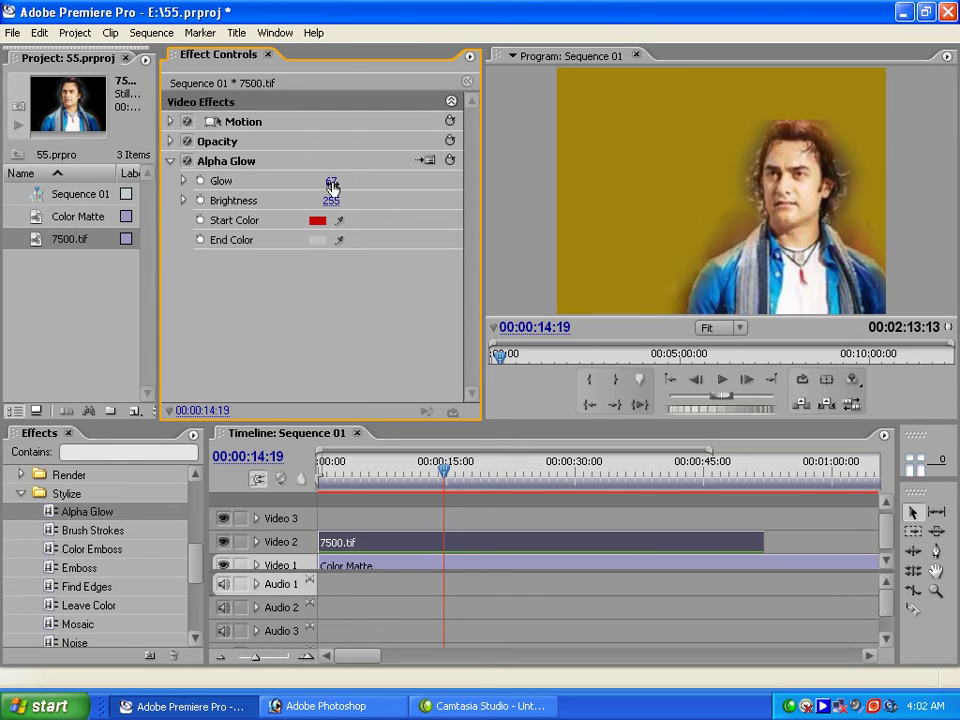
mouse_move(332, 187)
left_mouse_down()
mouse_move(305, 191)
mouse_move(332, 186)
left_mouse_up()
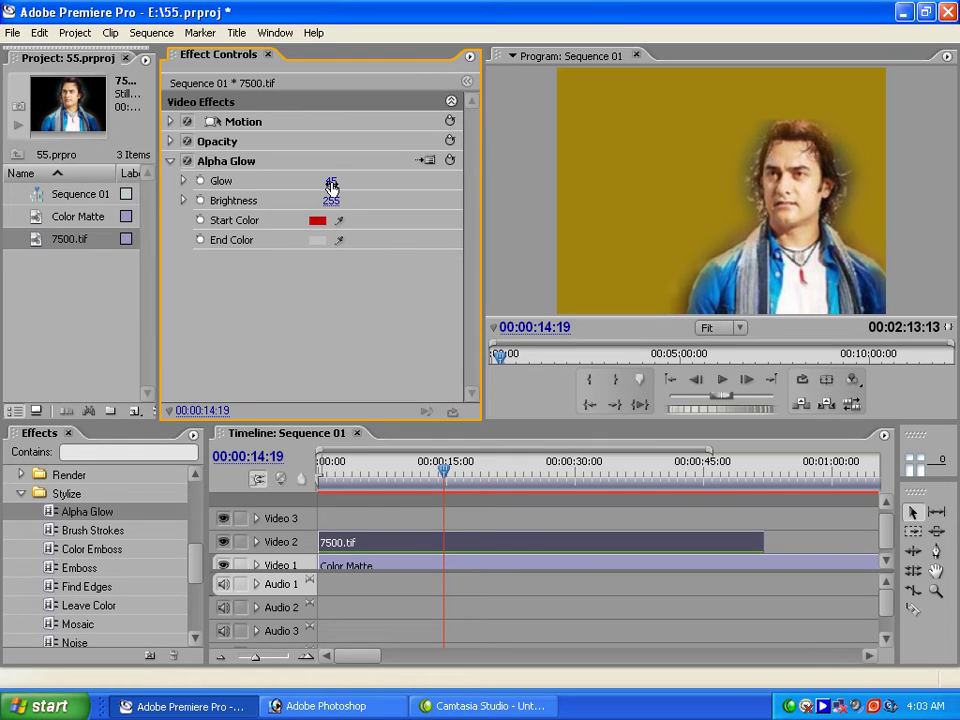
left_click(439, 520)
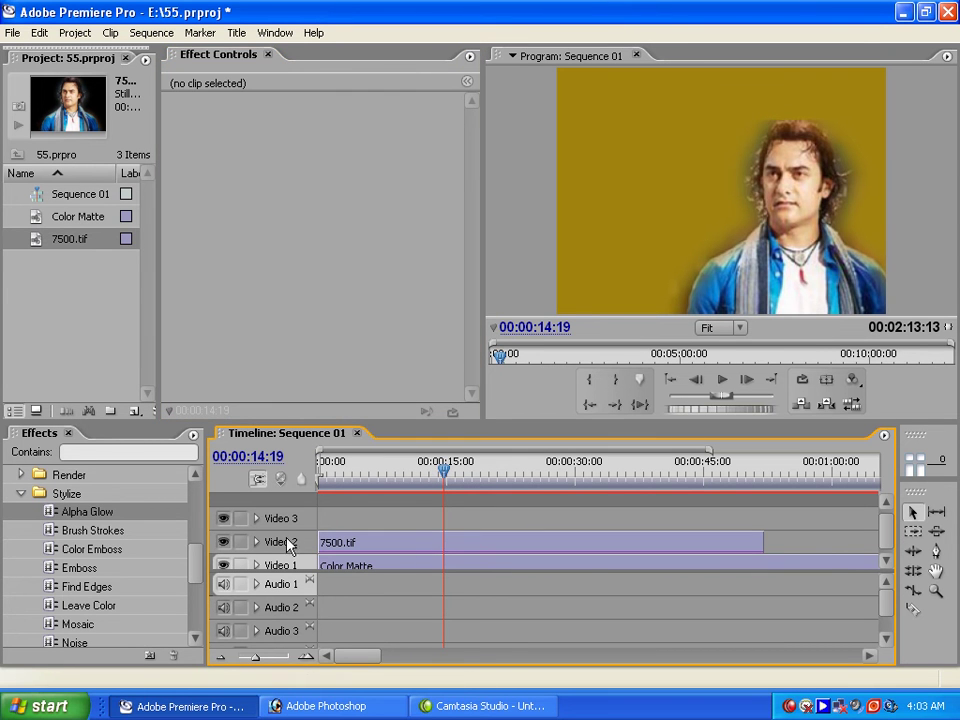
left_click(360, 707)
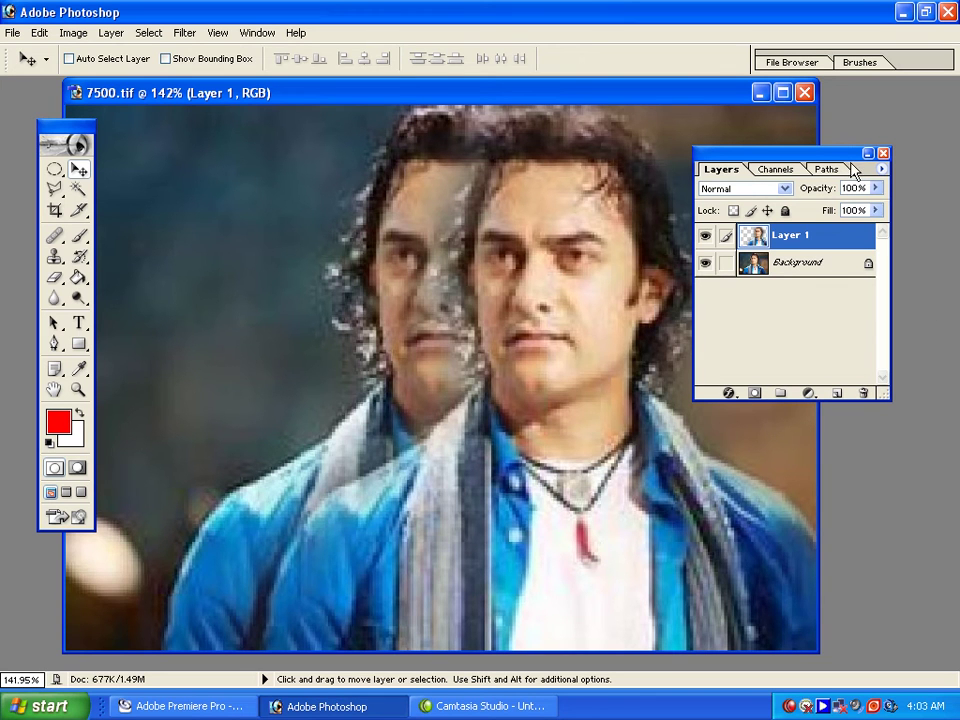
Create a new blank 546×410 document, Untitled-1.
left_click(12, 32)
left_click(14, 51)
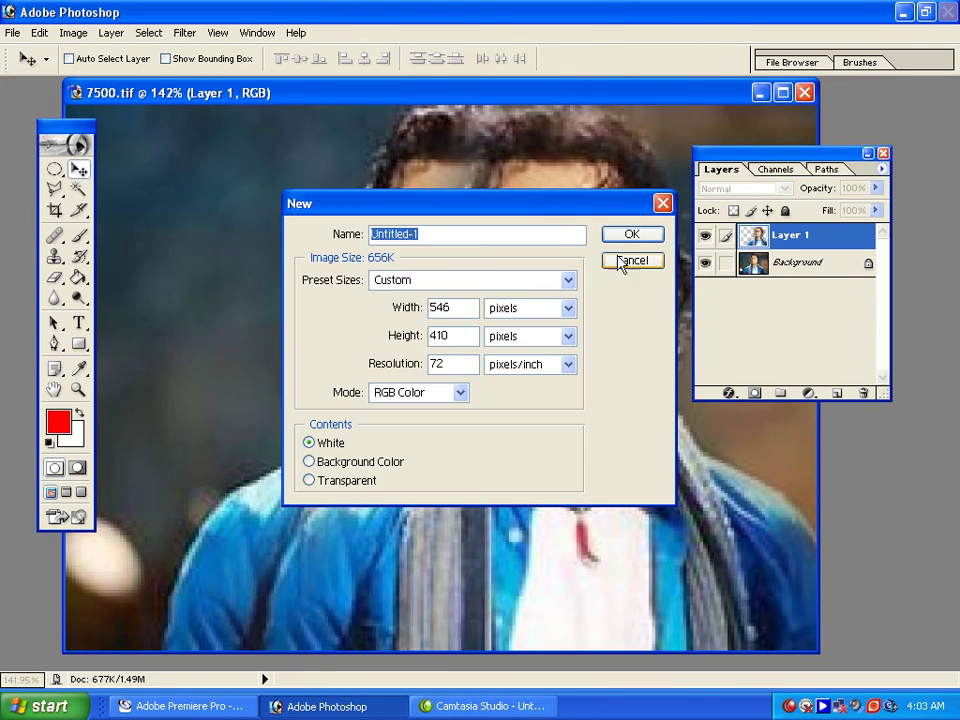
left_click(630, 234)
left_click_drag(348, 104, 497, 147)
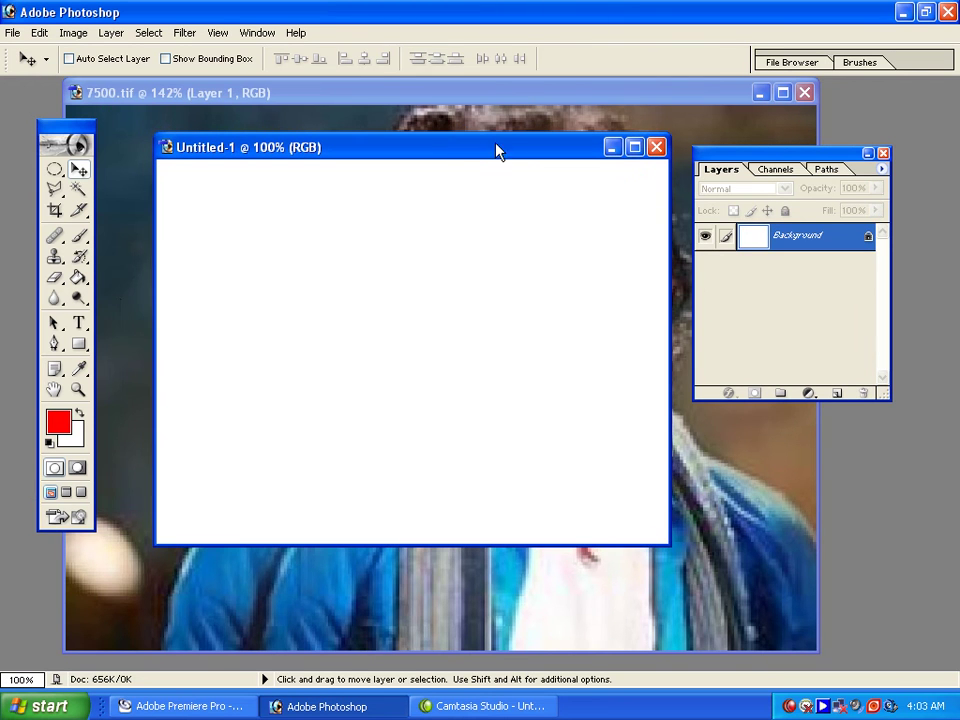
Type GLOW in red Arial Black 72 pt and position it on the canvas.
left_click(79, 322)
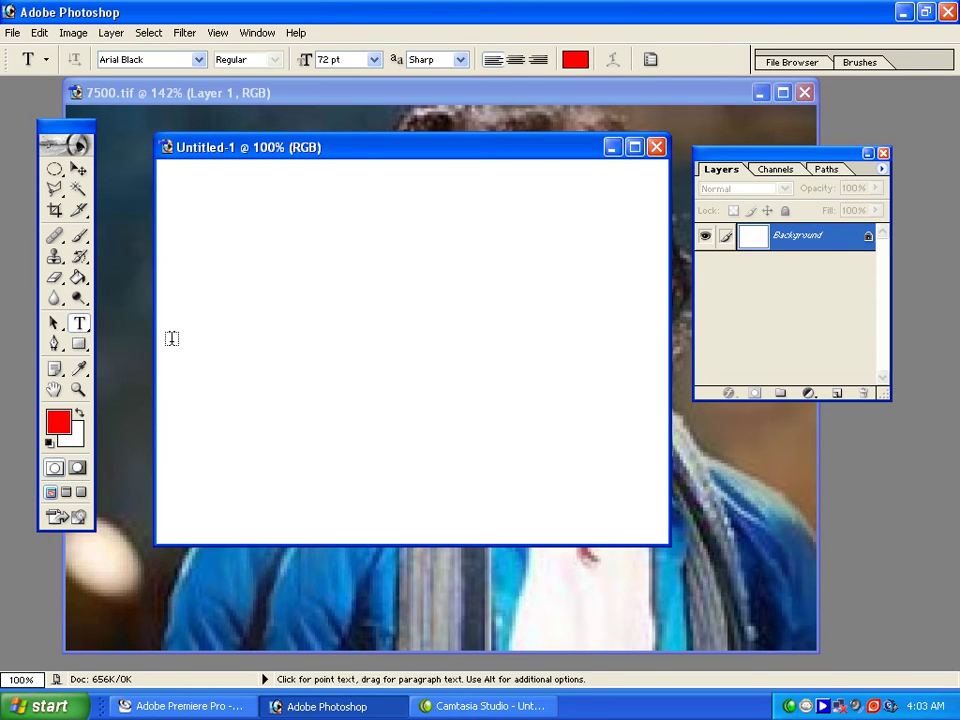
left_click(242, 345)
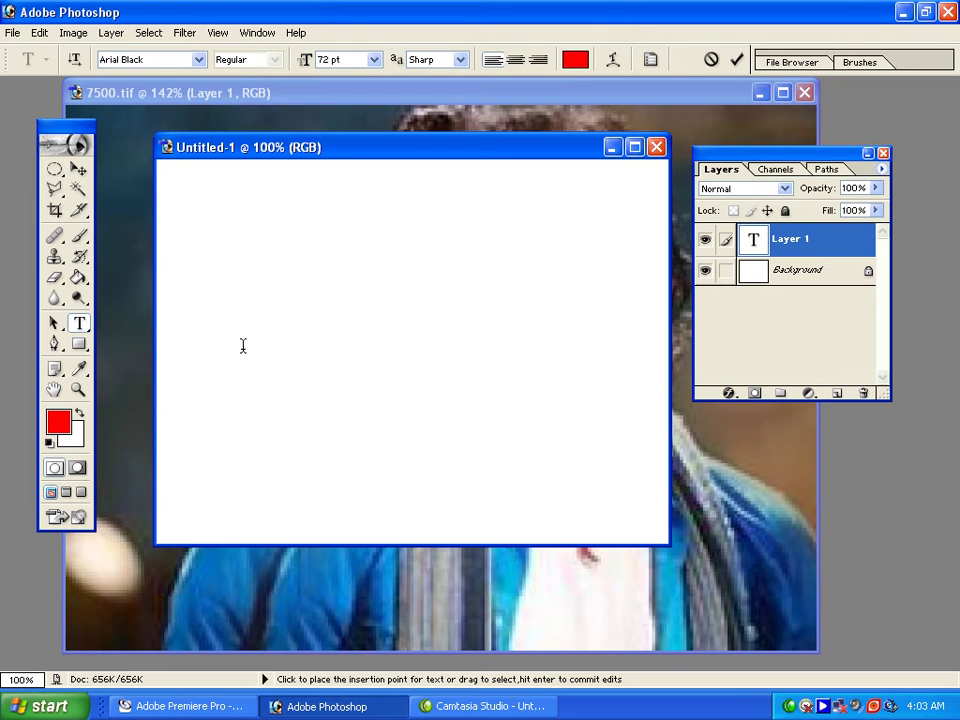
type("GLO")
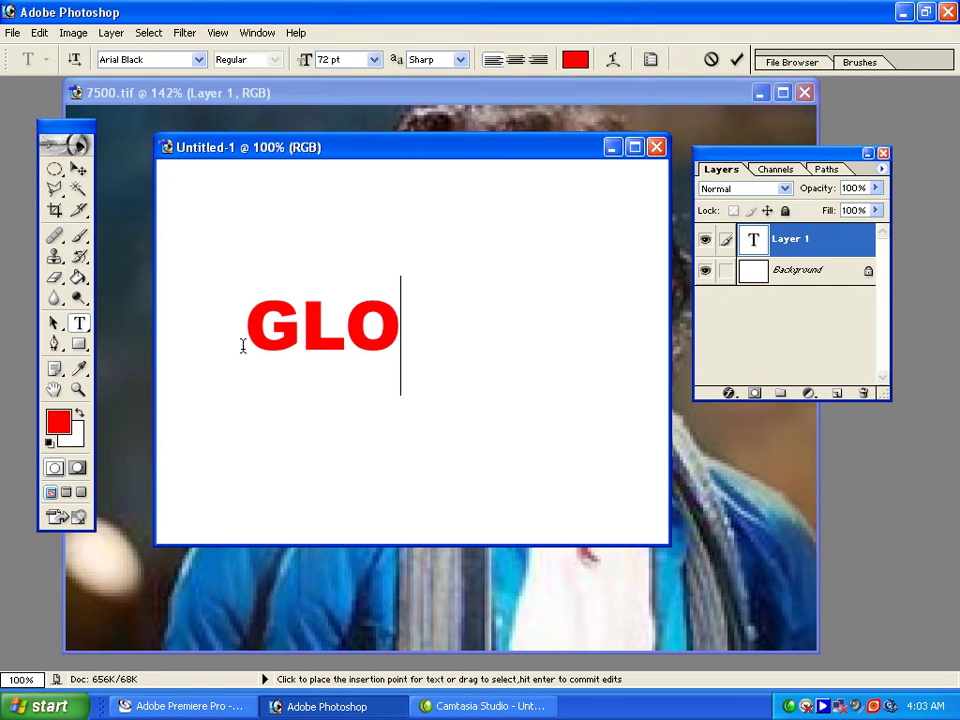
type("W")
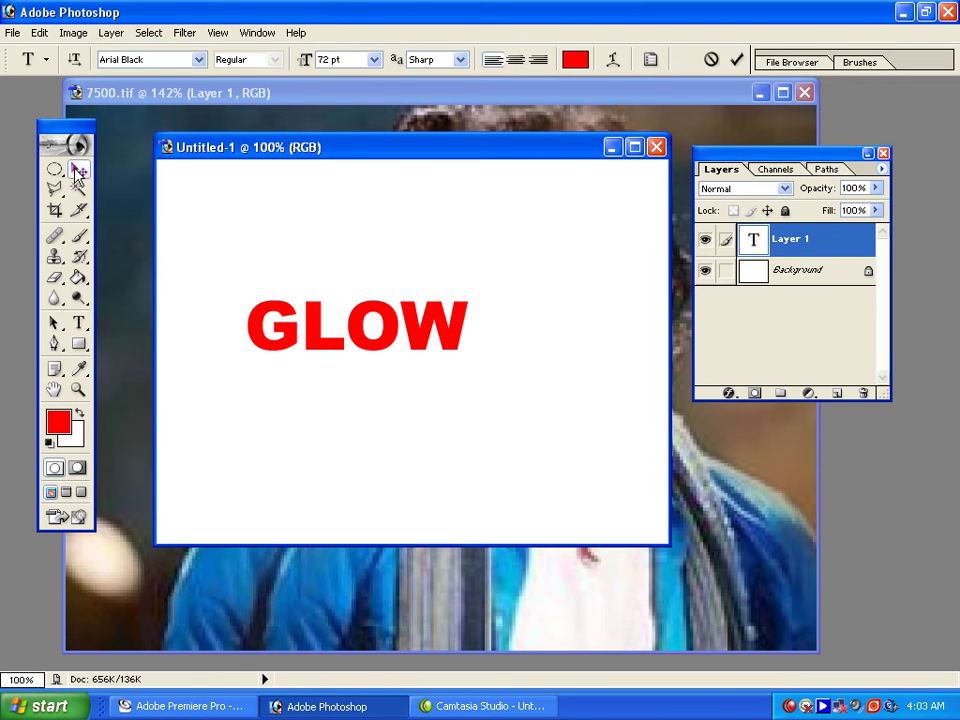
left_click(78, 169)
left_click_drag(326, 324, 355, 339)
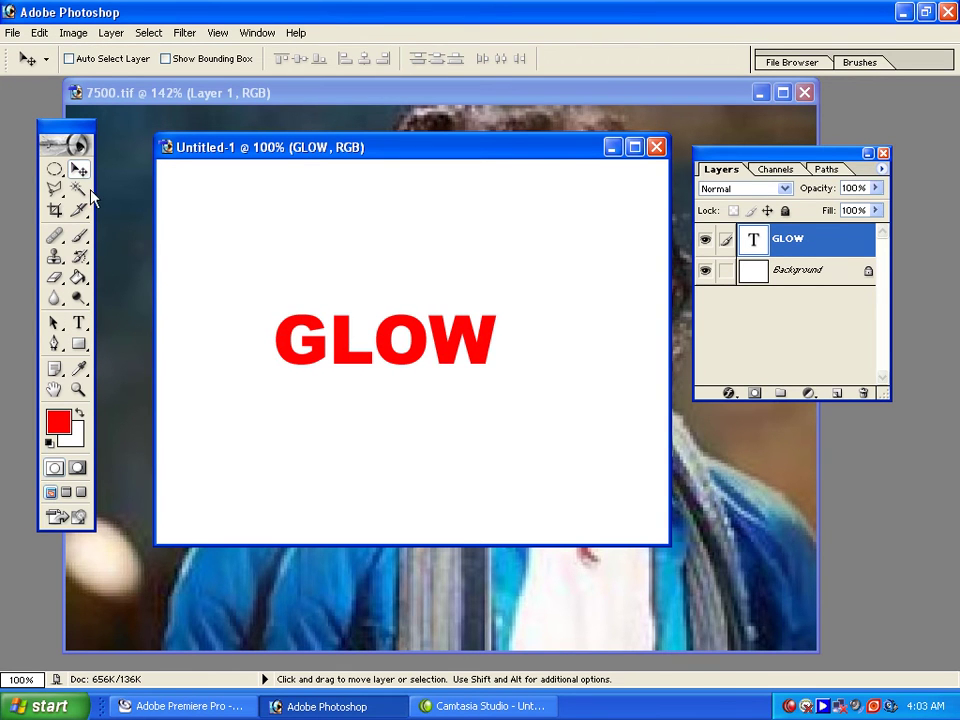
Select the GLOW letters and fill them with white in a new Alpha 1 channel.
left_click(78, 190)
left_click(310, 356)
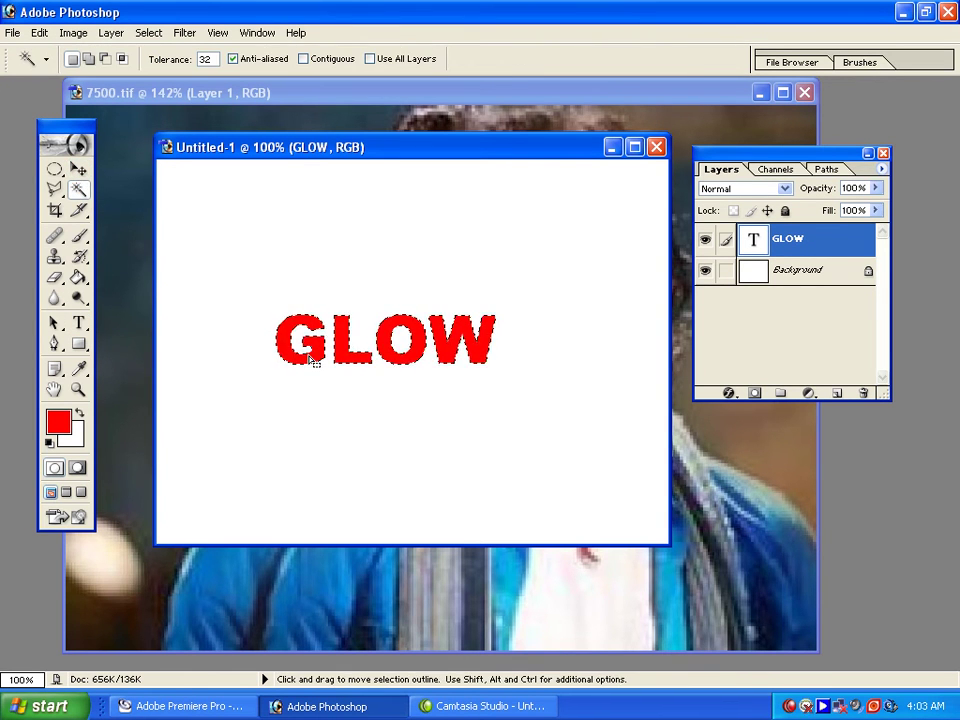
left_click(39, 32)
left_click(20, 114)
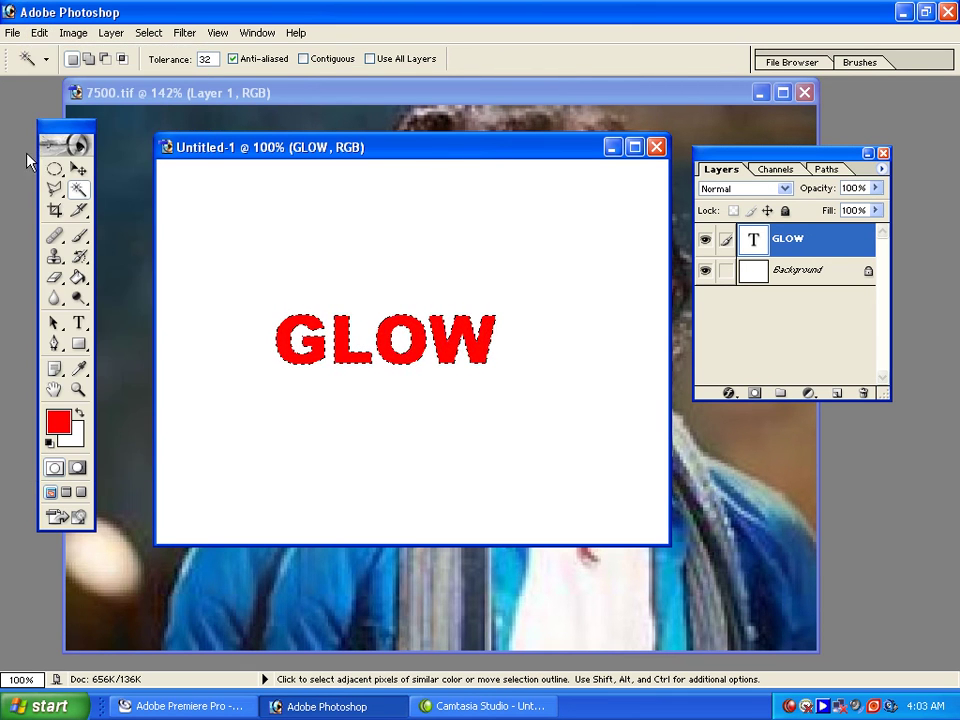
left_click(778, 170)
left_click(837, 394)
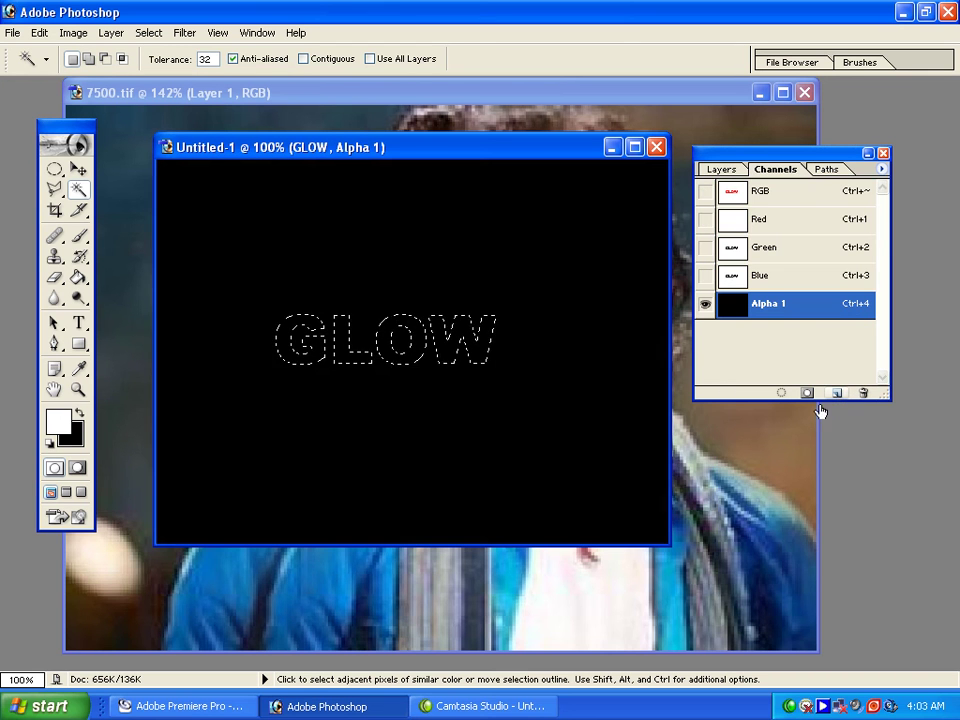
left_click(39, 32)
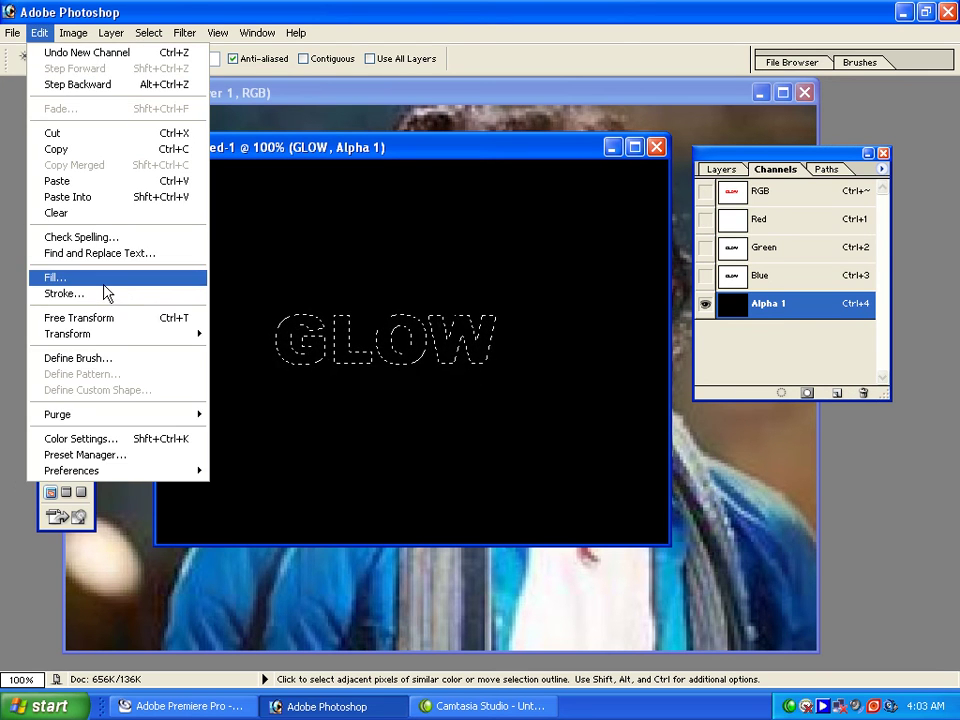
left_click(104, 279)
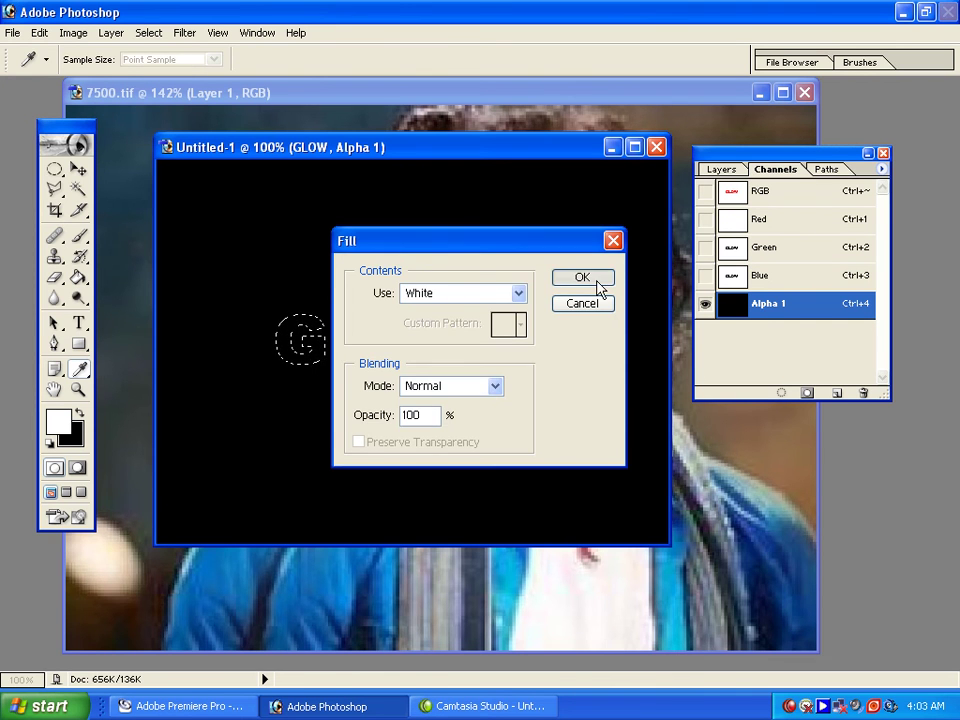
left_click(582, 277)
key("w")
key("ctrl+d")
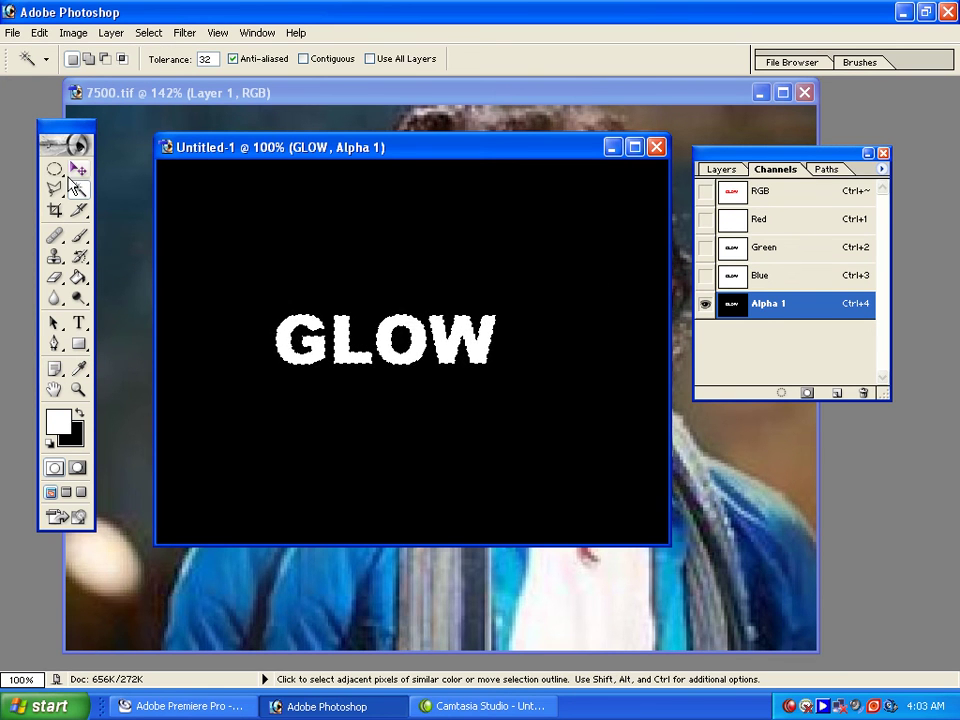
Return to the RGB composite channel and the Layers list.
left_click(55, 169)
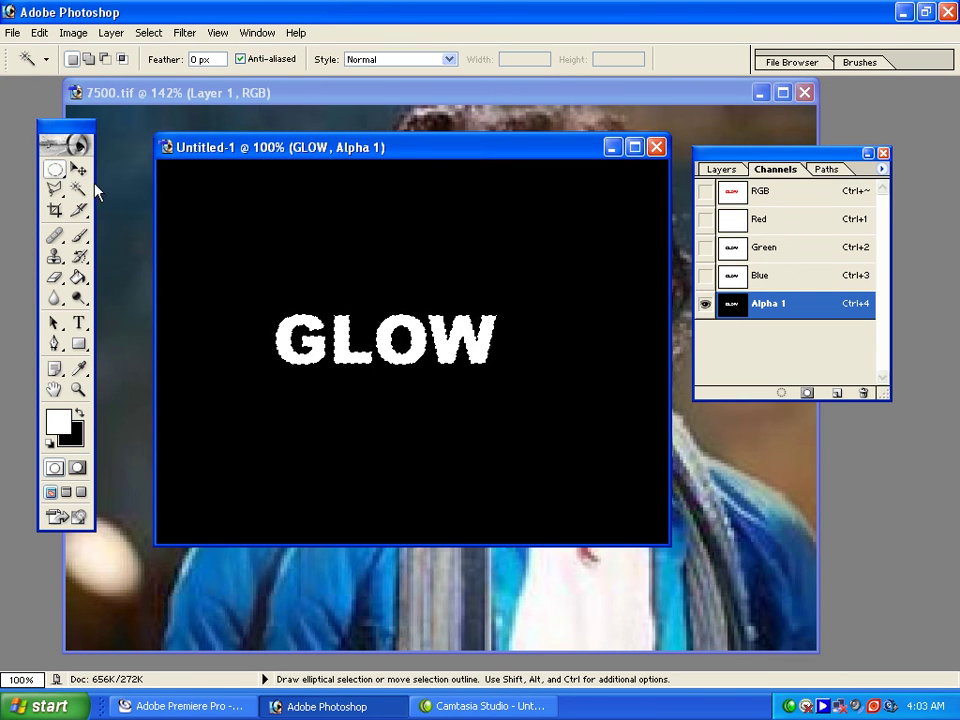
left_click(721, 169)
left_click(776, 169)
left_click(781, 192)
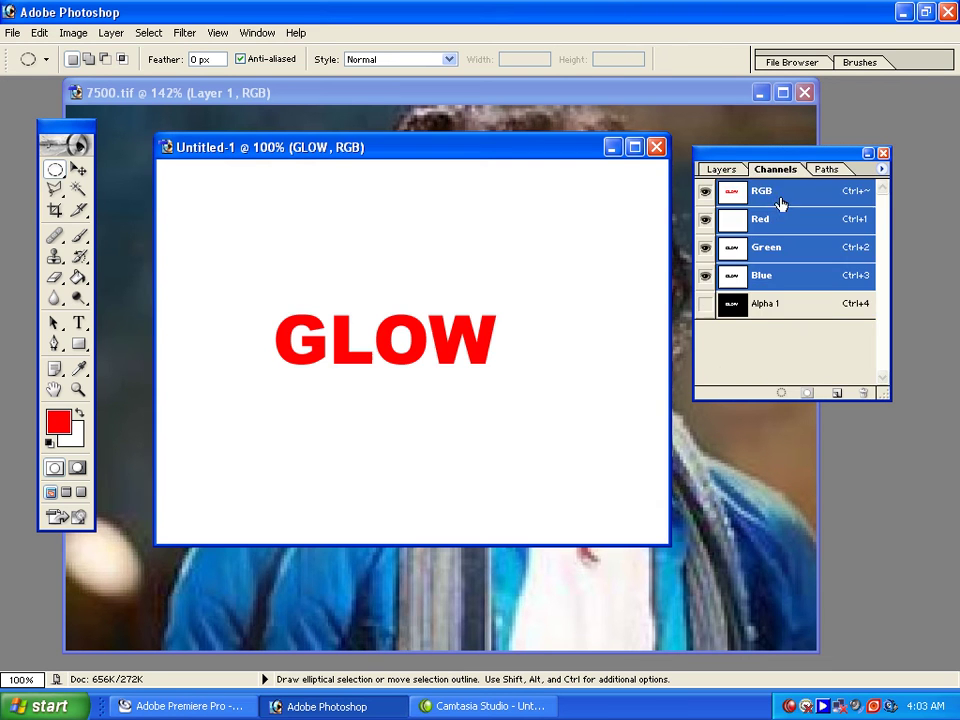
left_click(721, 169)
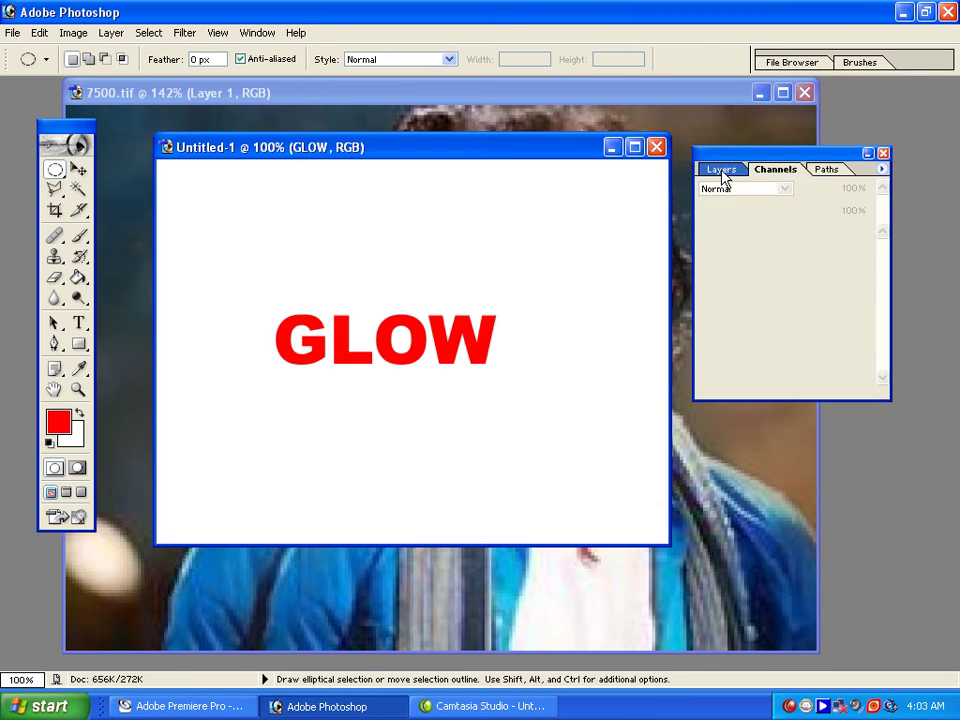
left_click(12, 32)
Save the GLOW image as 10.tif with layers and alpha channels, then hide Video 2 in Premiere.
left_click(57, 176)
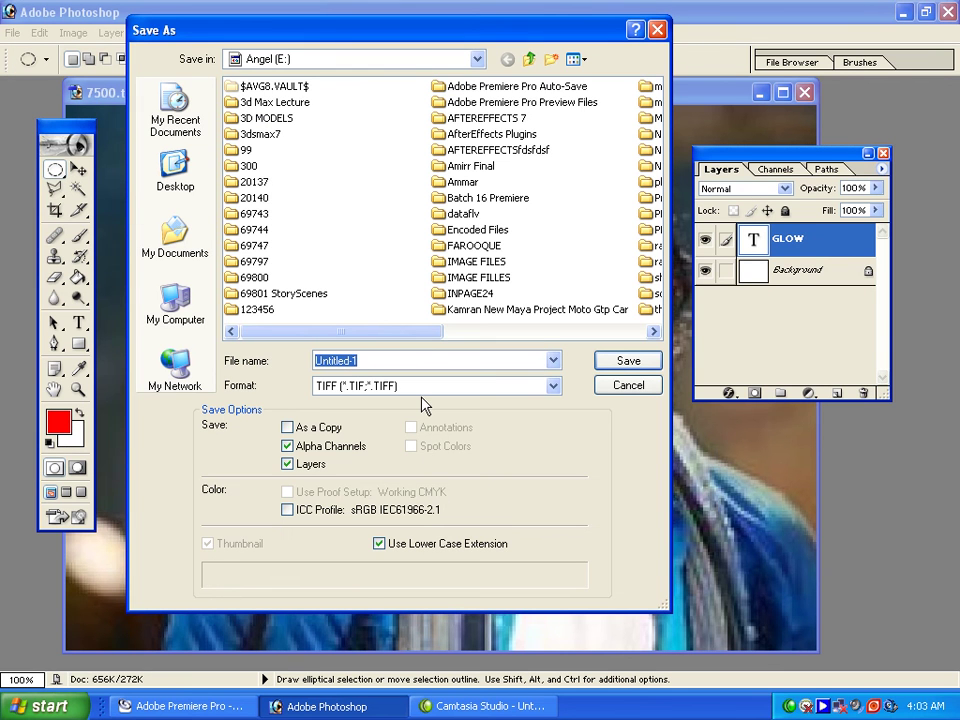
left_click(371, 362)
double_click(362, 362)
type("10")
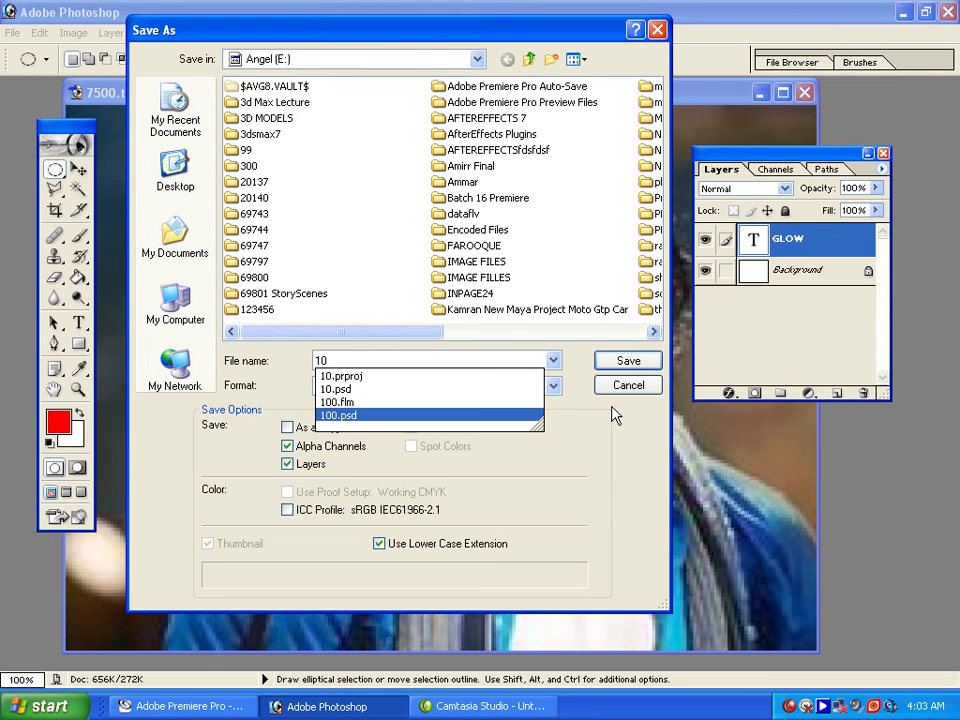
key("Escape")
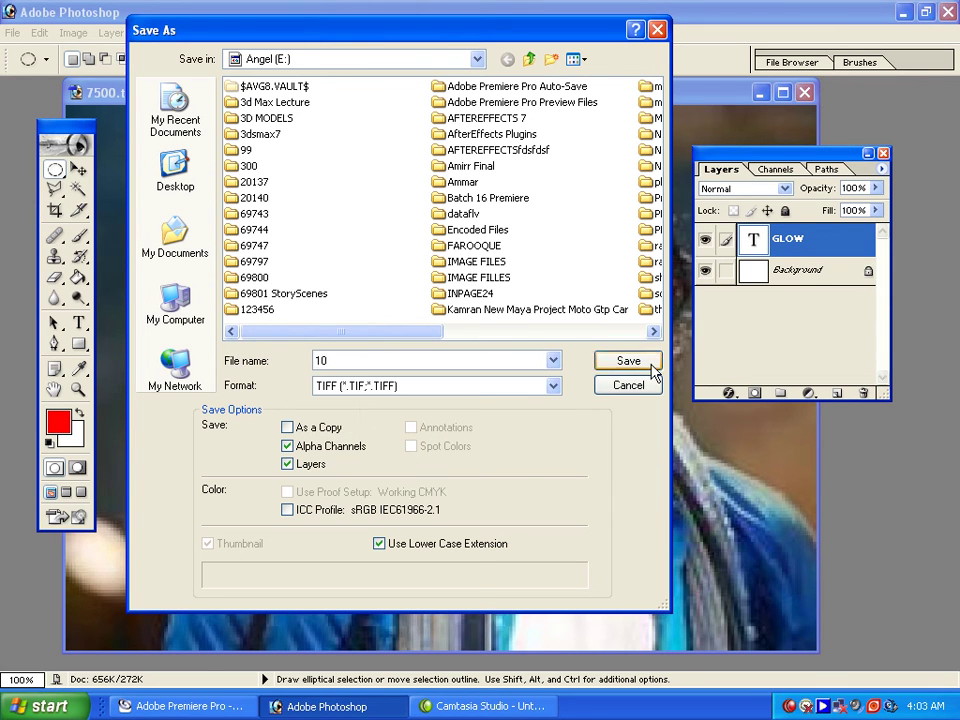
left_click(628, 361)
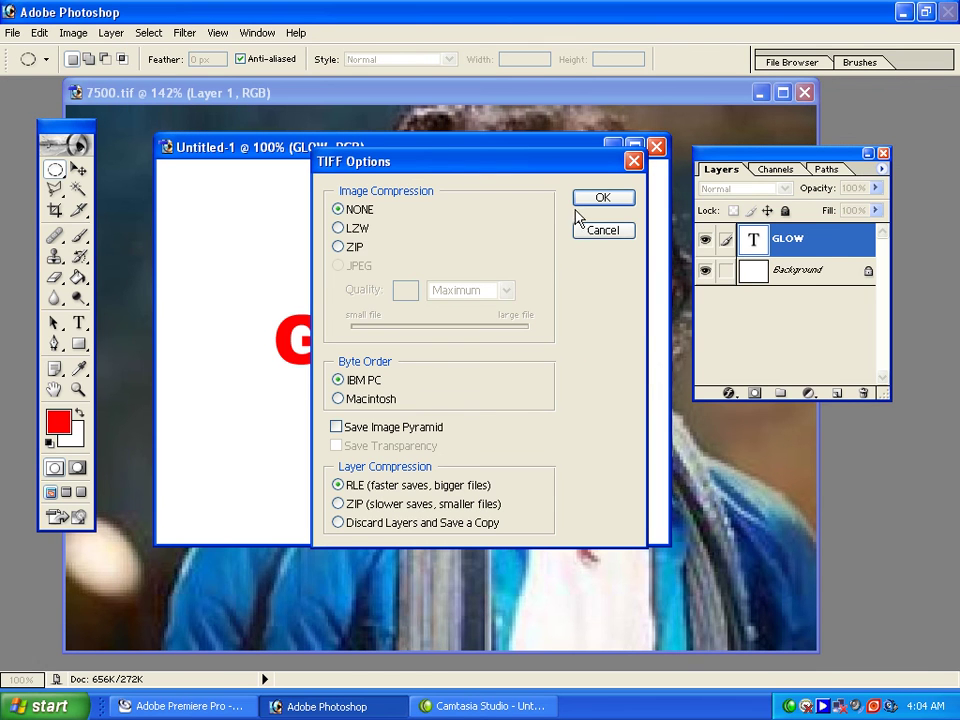
left_click(578, 199)
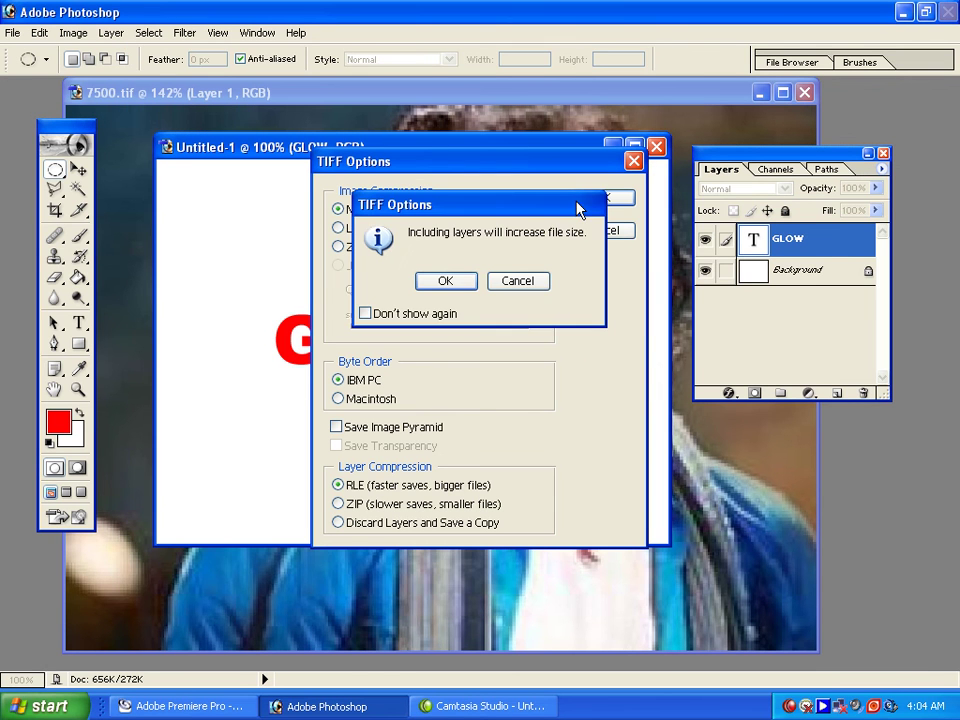
left_click(455, 283)
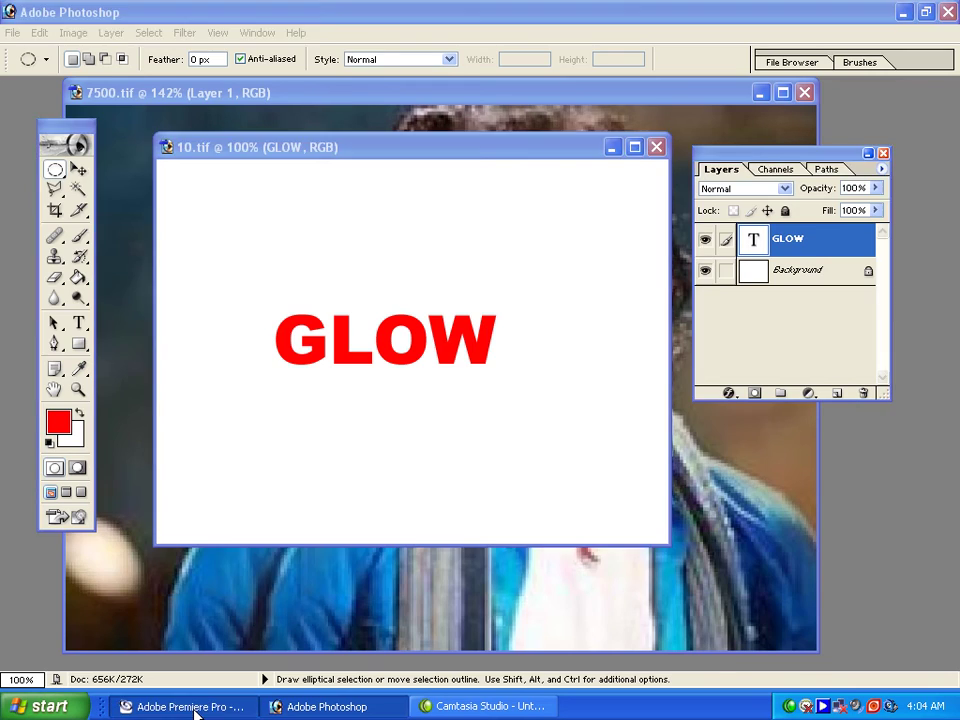
left_click(196, 711)
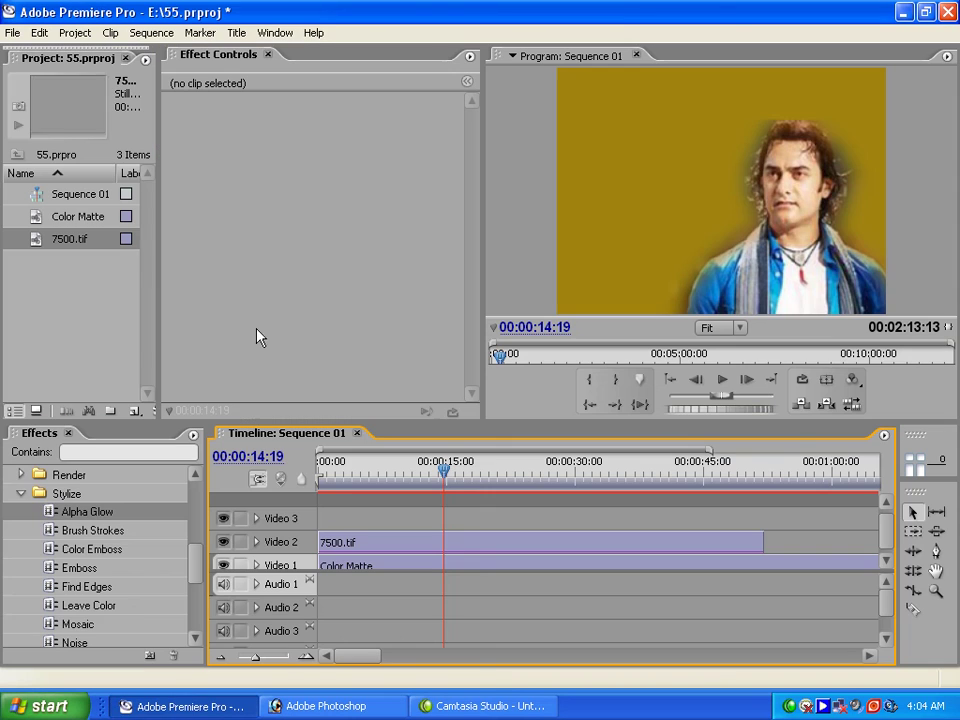
left_click(223, 542)
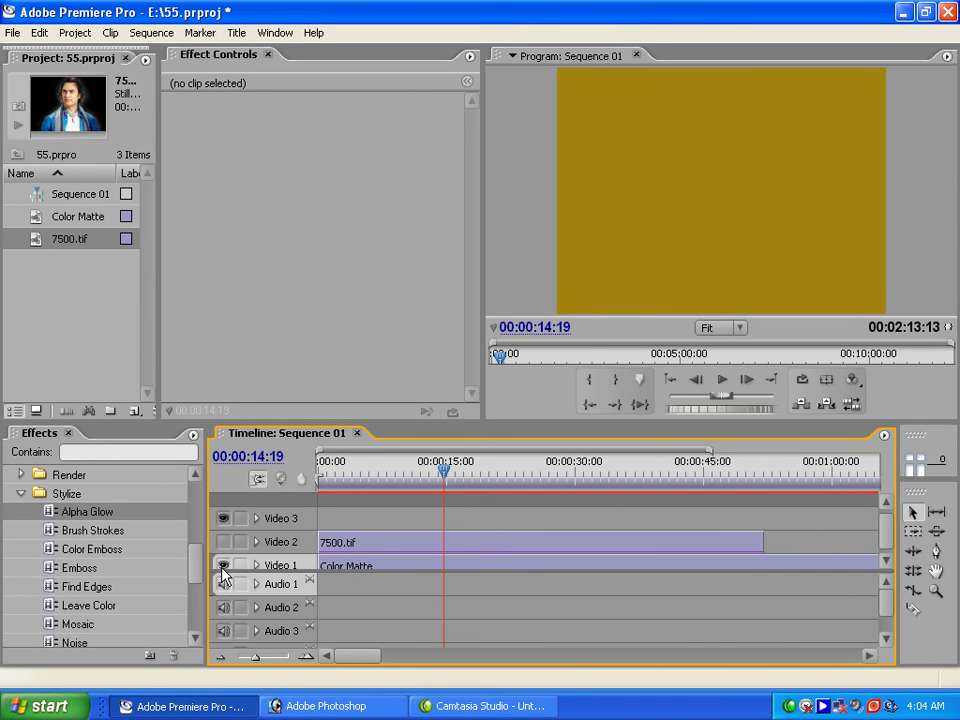
Hide the Video 1 colour matte and make a first attempt at importing the file named 10.
left_click(222, 566)
double_click(111, 291)
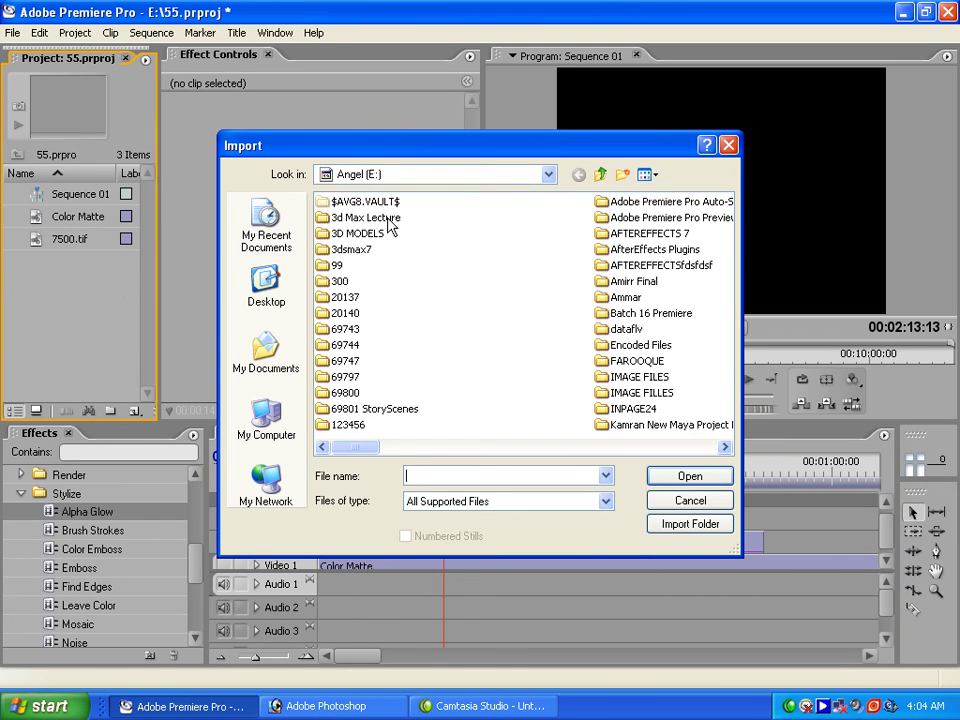
left_click(605, 333)
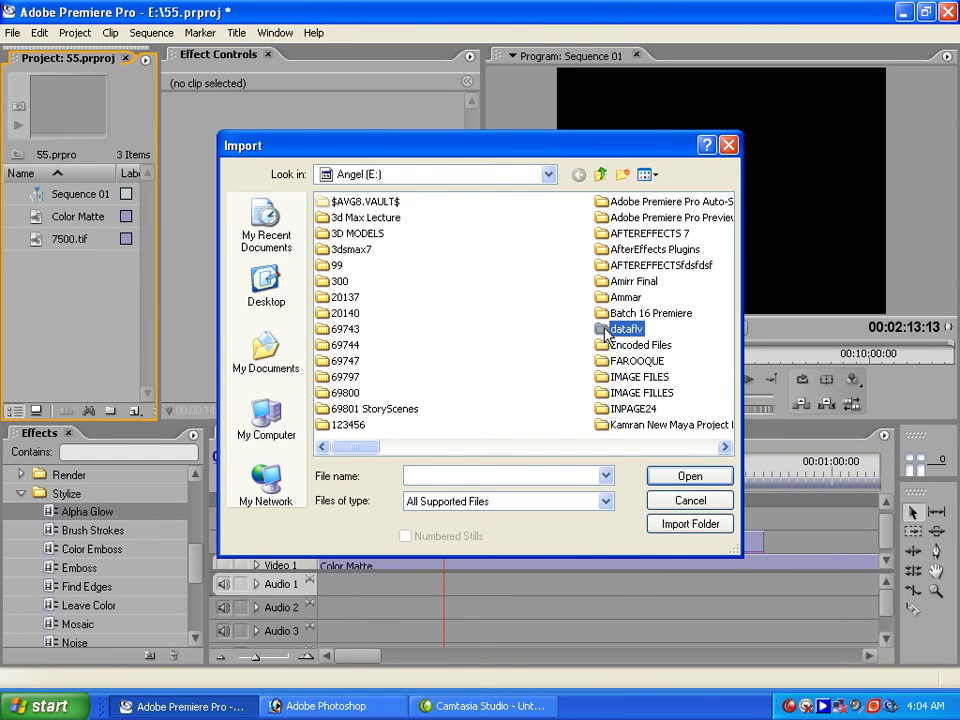
type("10")
scroll(480, 332, "down", 2)
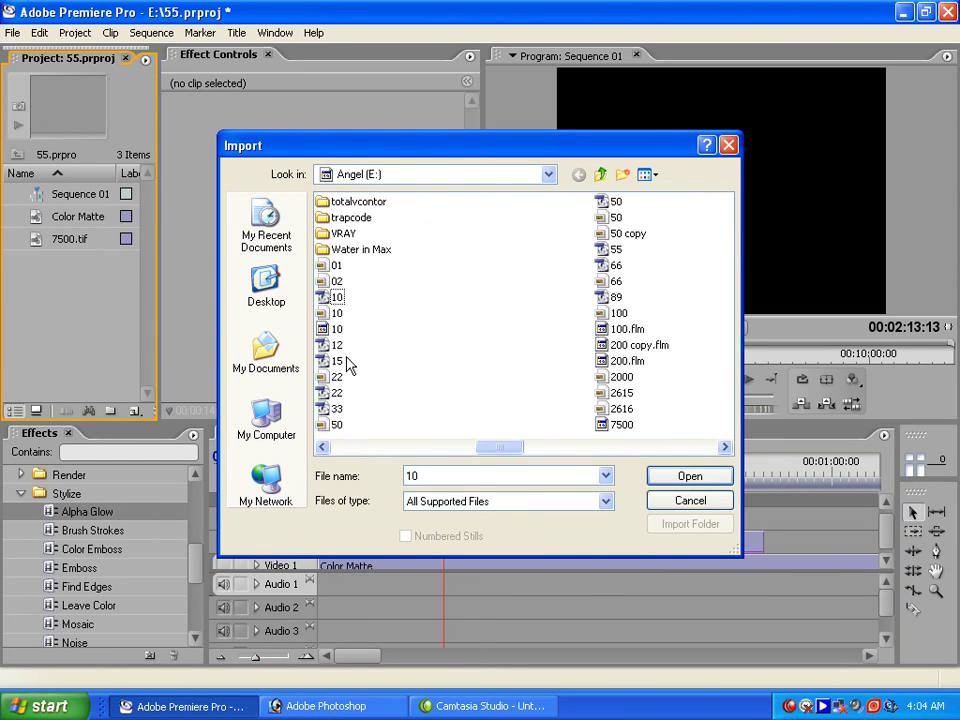
double_click(340, 302)
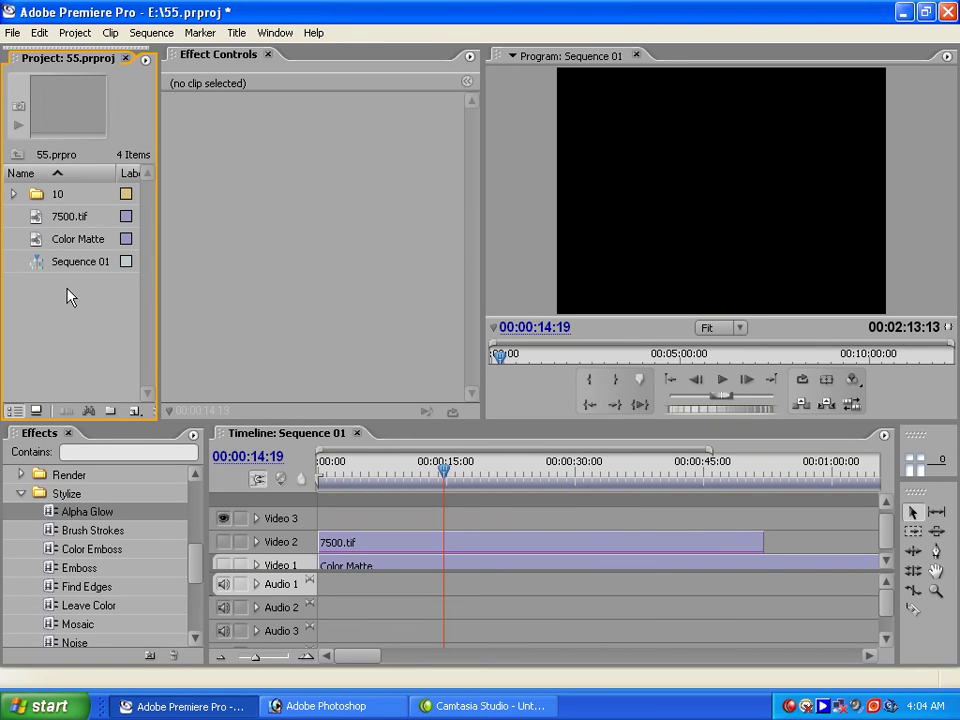
Import 10.psd as Footage with Merged Layers.
double_click(94, 375)
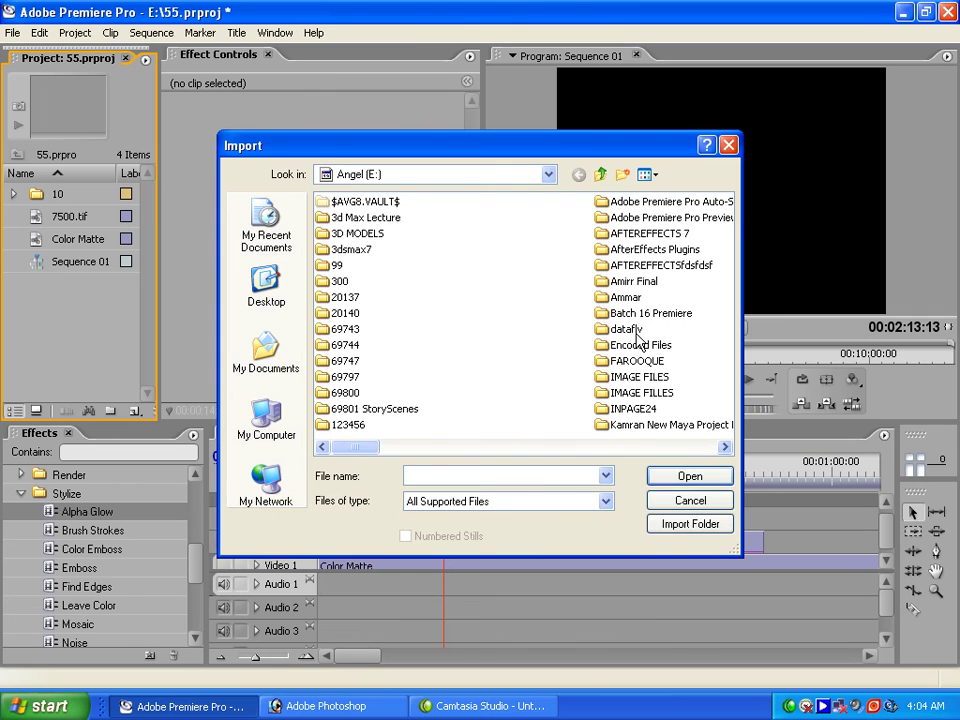
left_click(630, 331)
type("10")
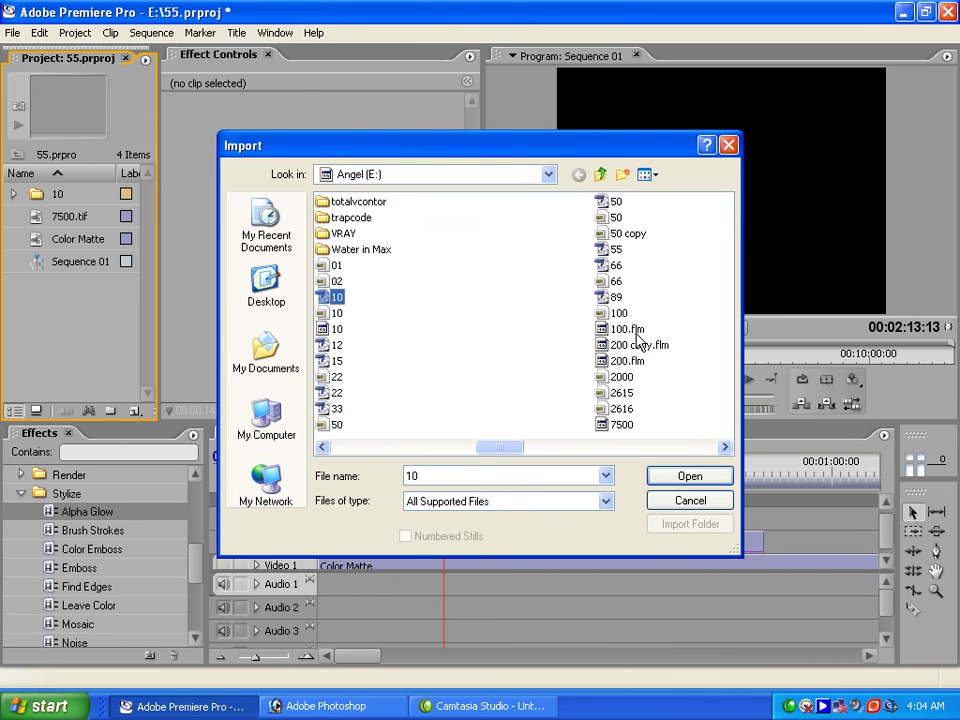
double_click(338, 329)
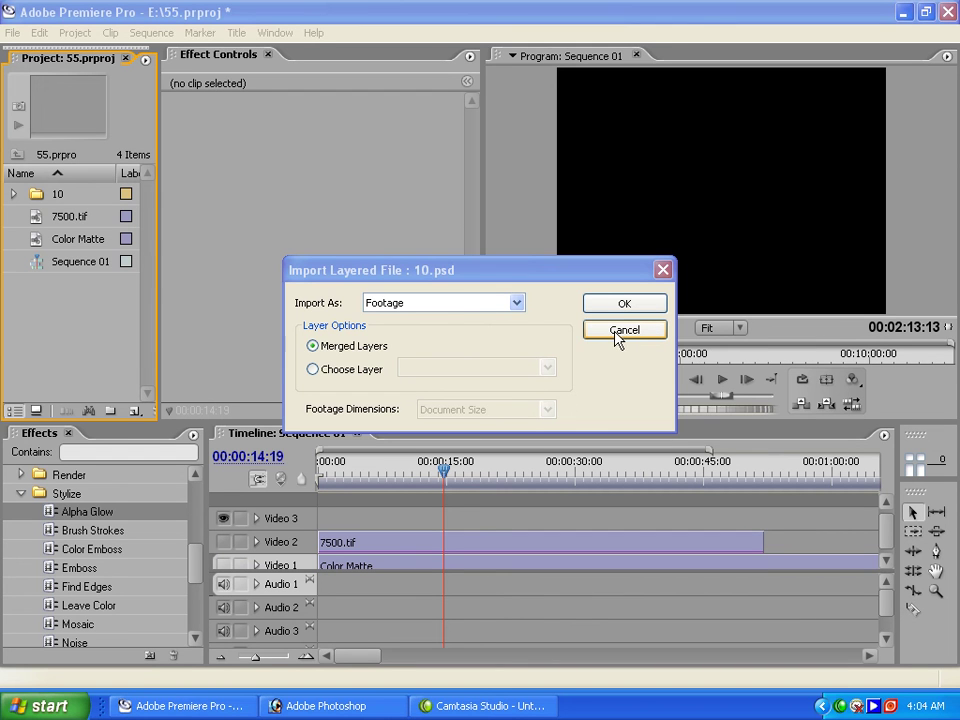
left_click(454, 305)
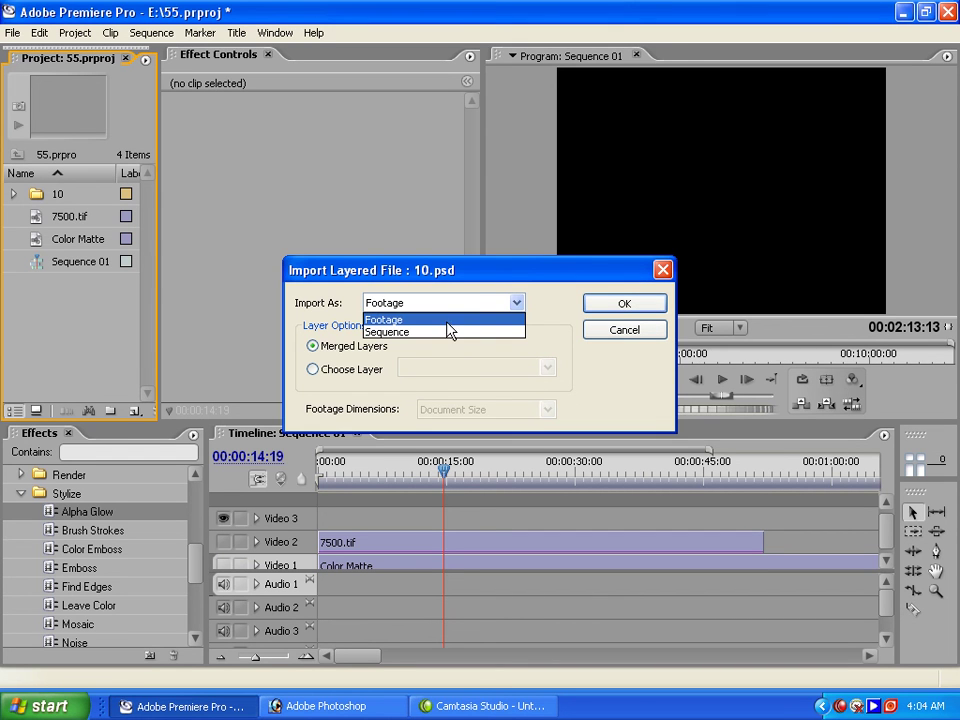
left_click(447, 320)
left_click(617, 308)
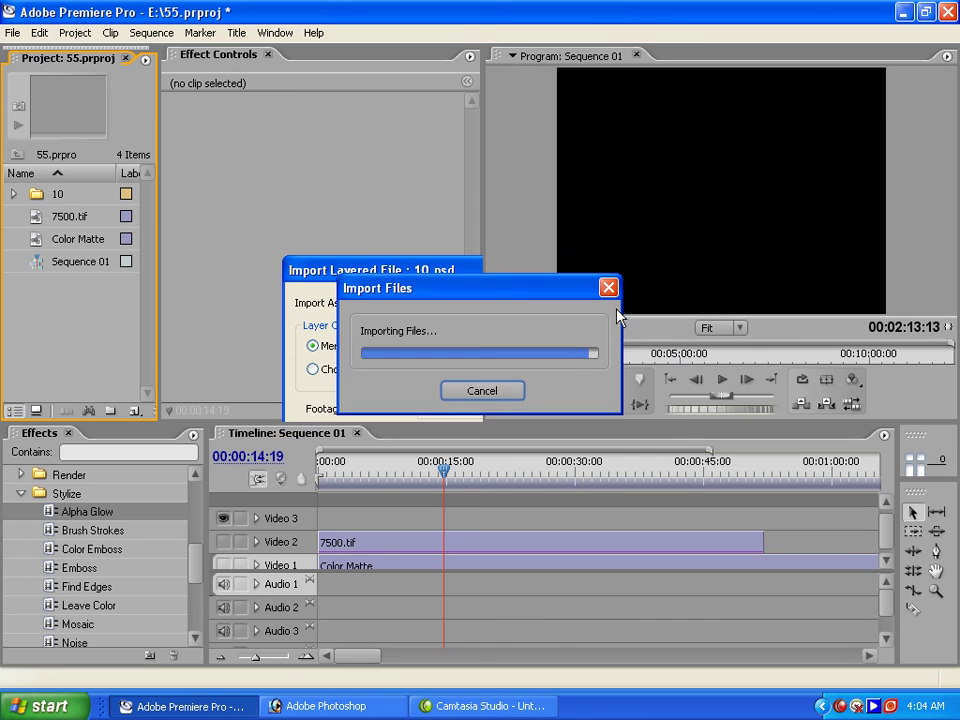
Import the GLOW title image 10.tif into the project.
double_click(107, 360)
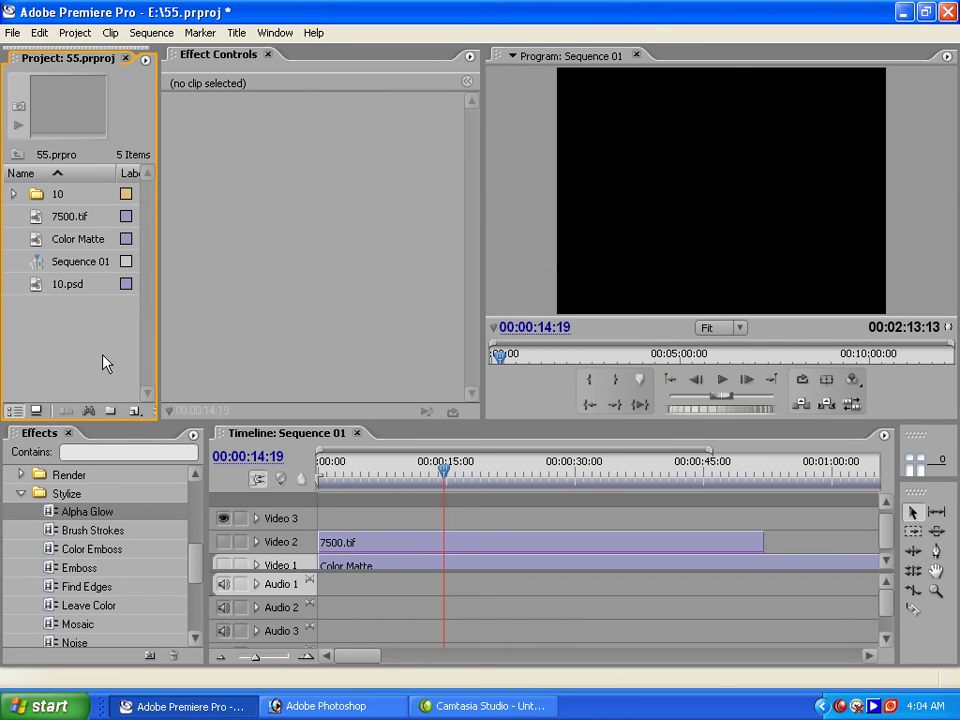
left_click(614, 336)
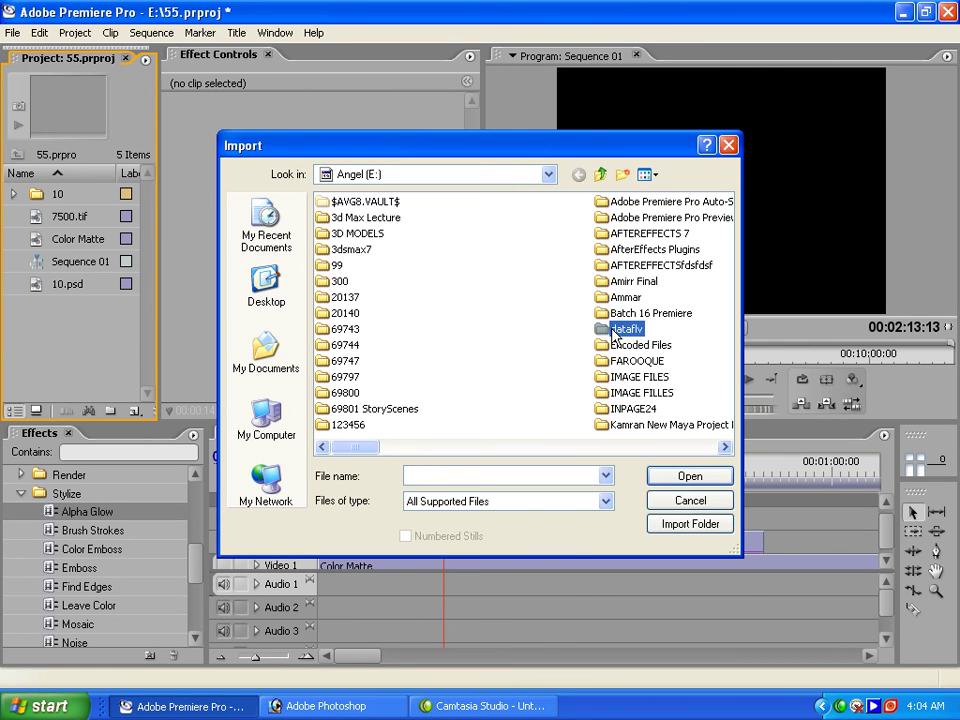
type("10")
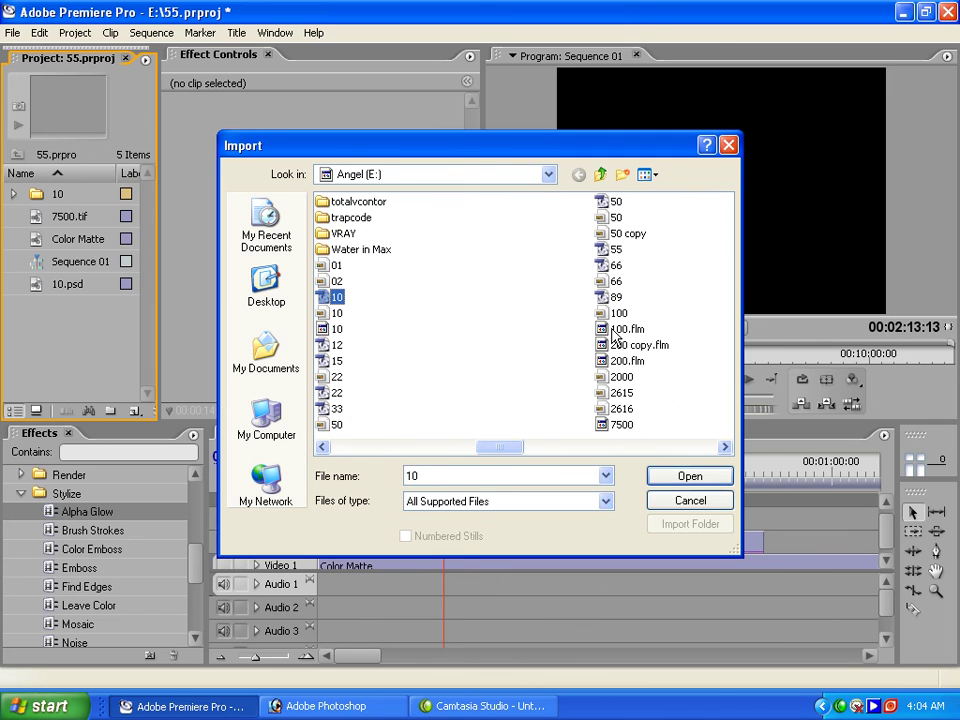
left_click(337, 330)
left_click(692, 479)
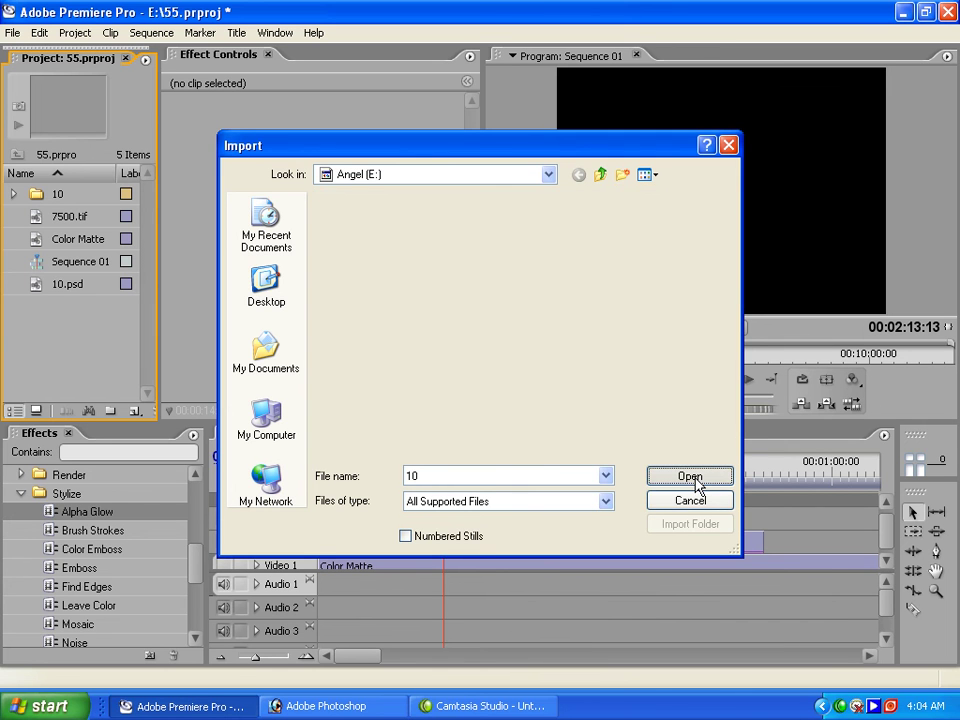
Place 10.tif on Video 3 and toggle track visibility so the portrait shows beneath it.
left_click_drag(56, 311, 417, 521)
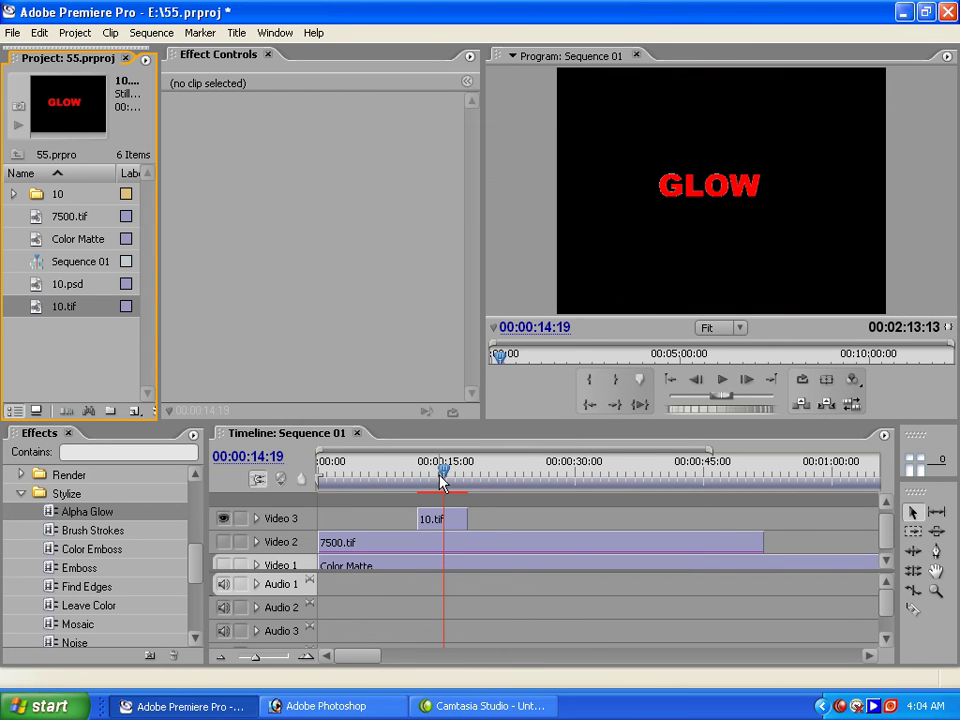
left_click(223, 542)
left_click(223, 542)
left_click(223, 542)
left_click(223, 519)
left_click(223, 519)
Use the 10.tif clip's Motion settings to move the GLOW title up and left.
left_click(435, 519)
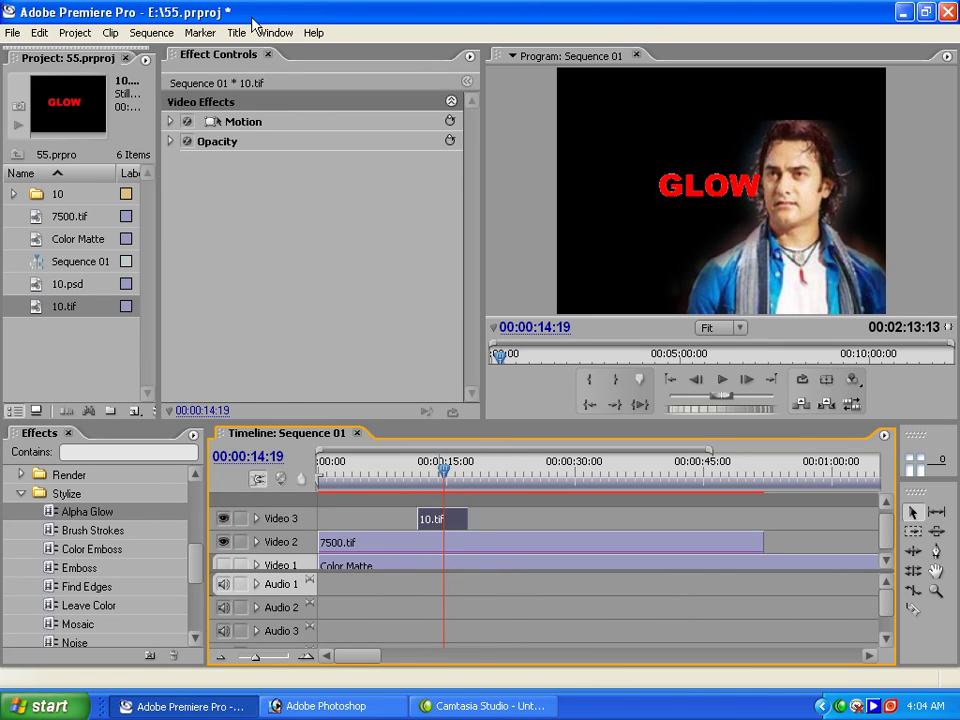
left_click(250, 121)
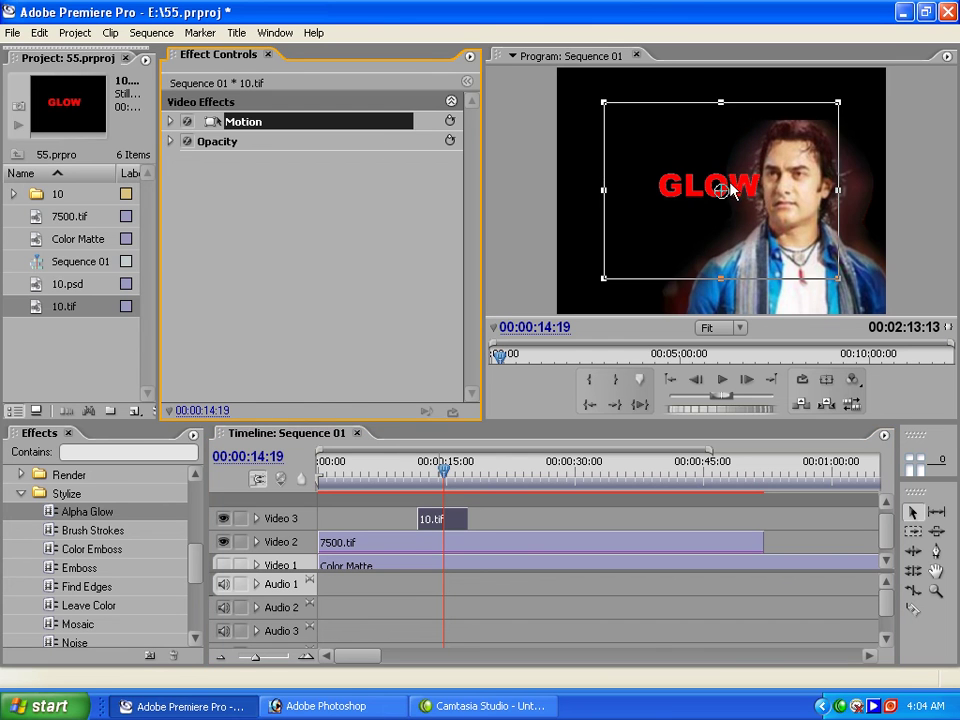
mouse_move(721, 184)
left_mouse_down()
mouse_move(741, 181)
mouse_move(721, 186)
left_mouse_up()
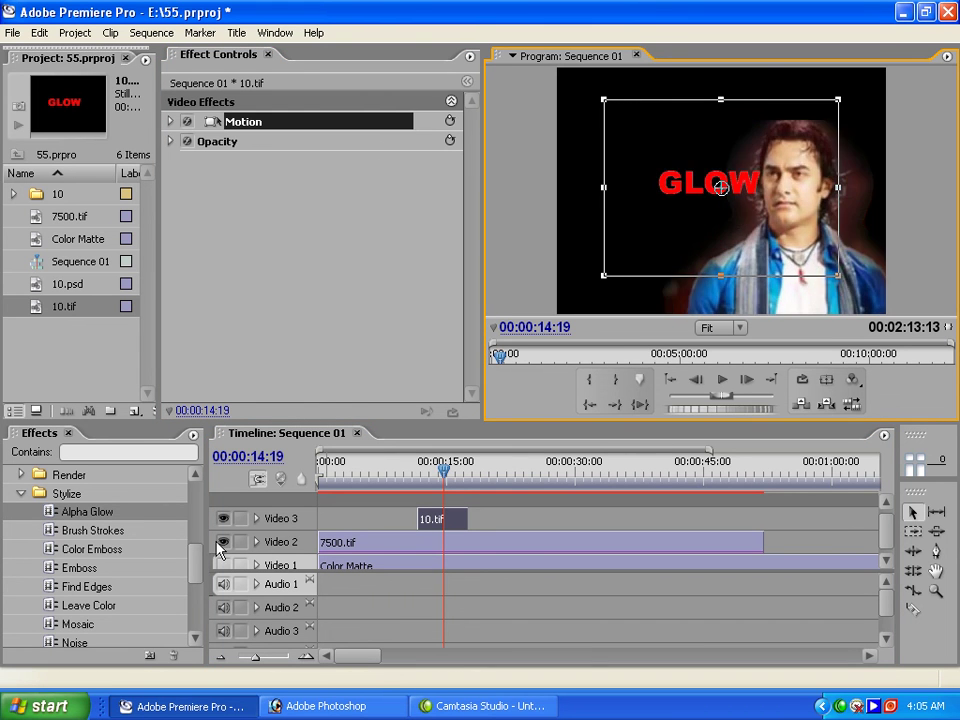
left_click_drag(712, 187, 631, 172)
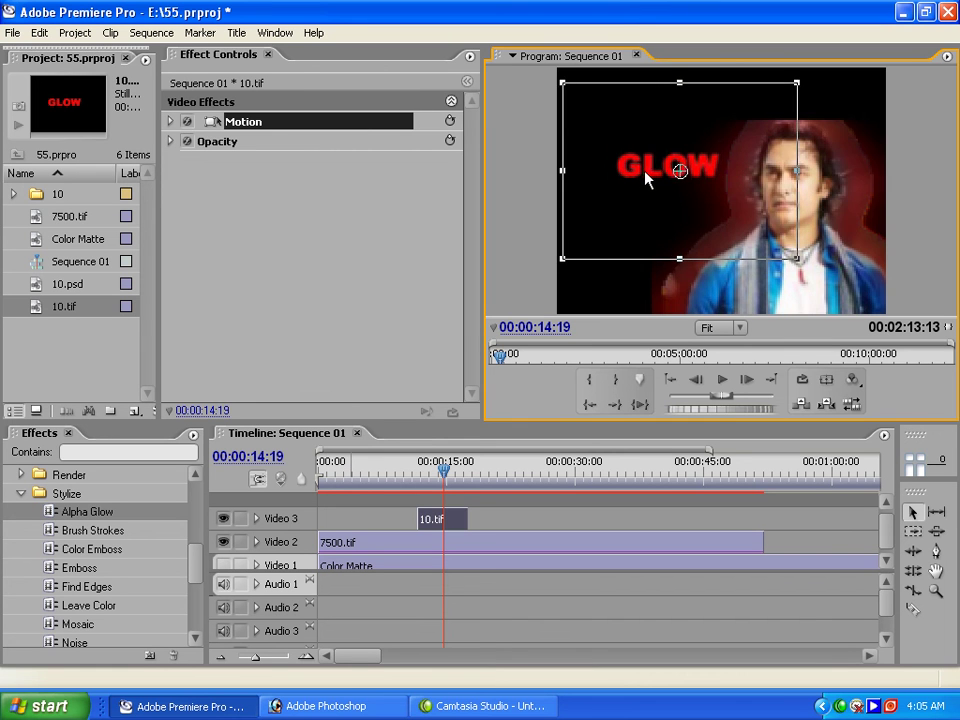
Cut Alpha Glow from 7500.tif, paste it onto 10.tif, and raise Glow to 57.
left_click(424, 547)
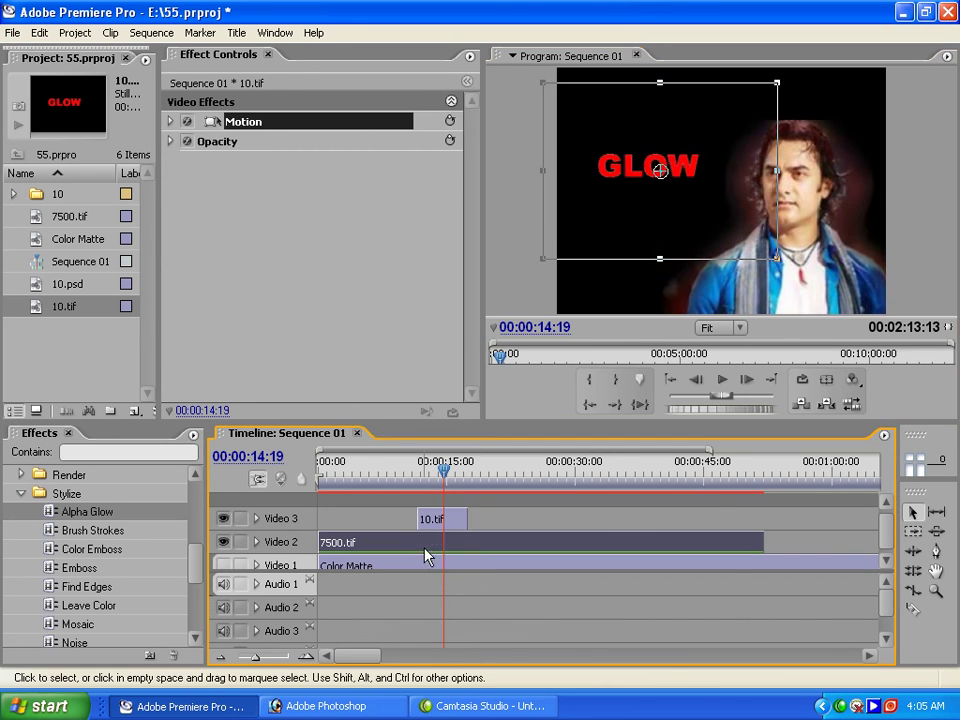
left_click(230, 168)
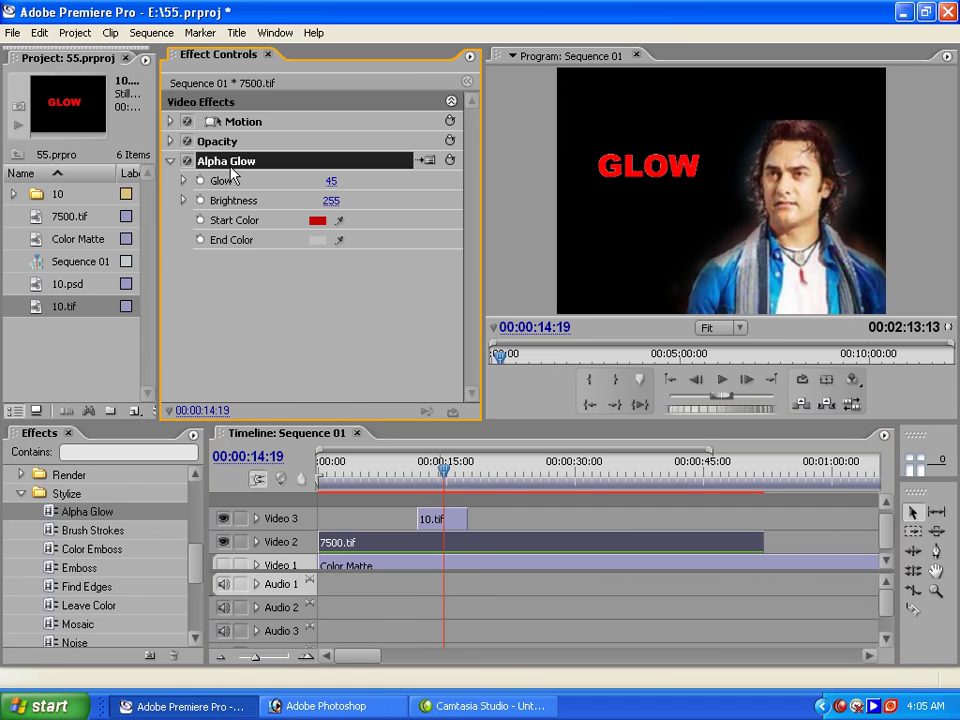
left_click(40, 33)
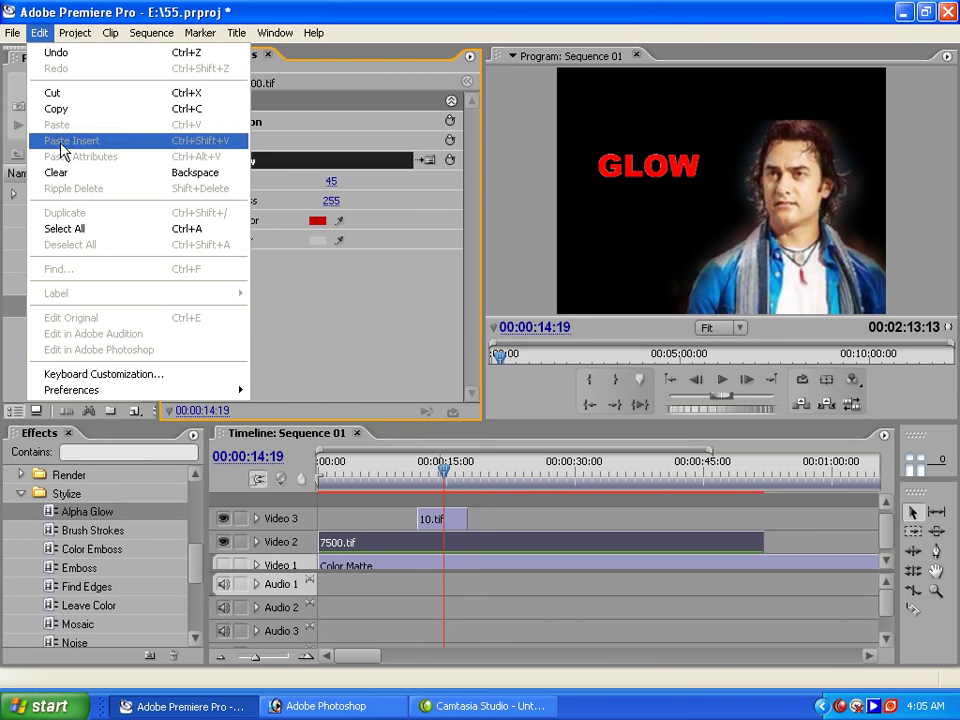
left_click(52, 93)
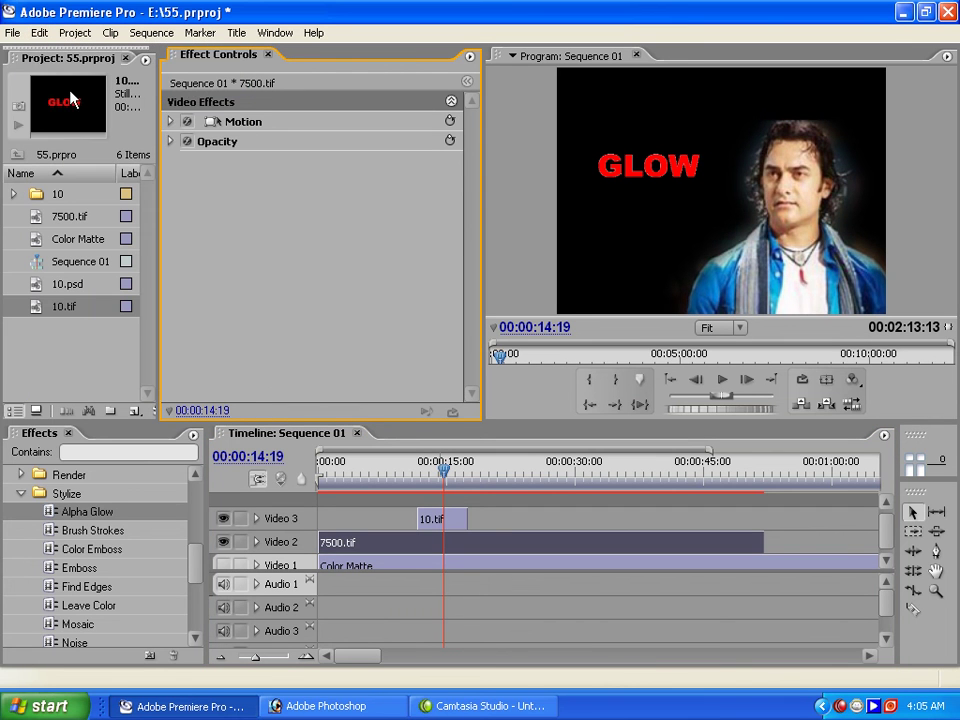
left_click(443, 530)
left_click(46, 38)
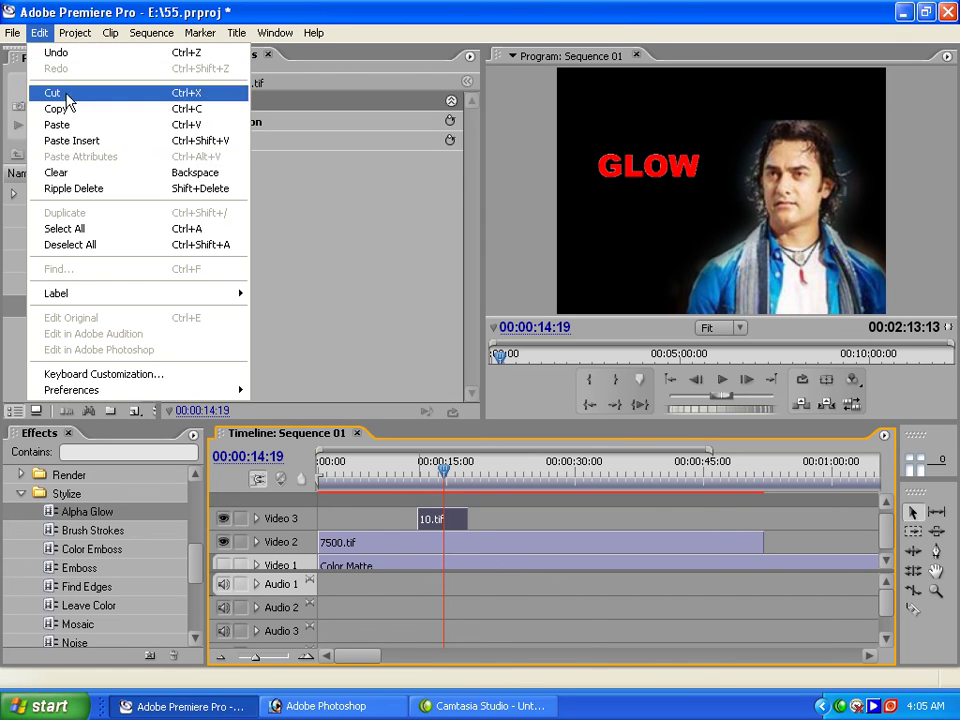
left_click(68, 122)
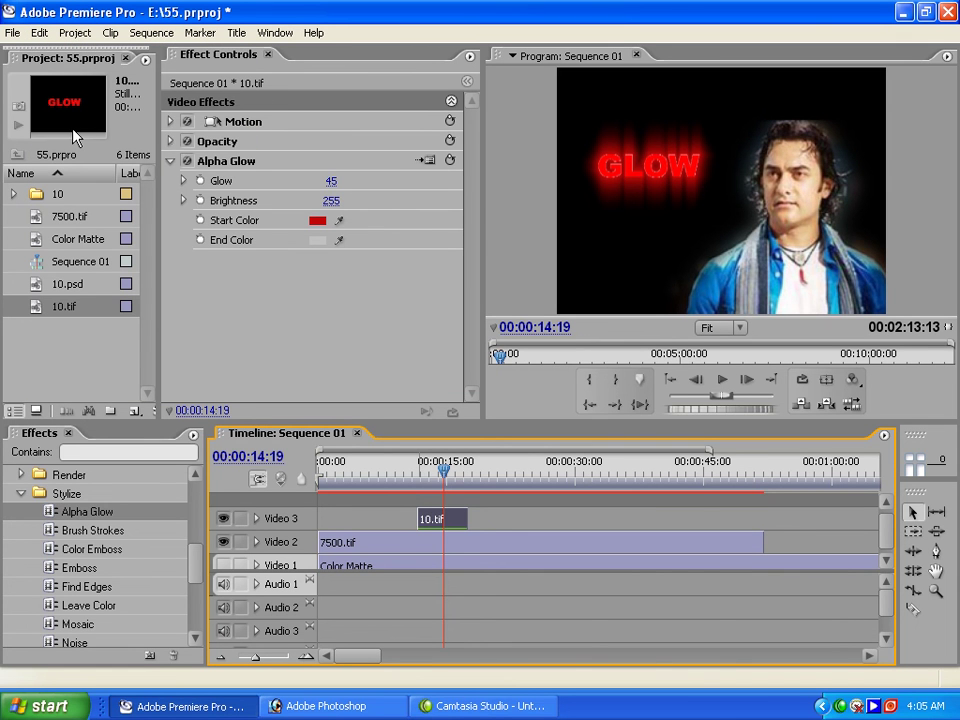
mouse_move(333, 181)
left_mouse_down()
mouse_move(393, 183)
mouse_move(296, 186)
mouse_move(368, 187)
left_mouse_up()
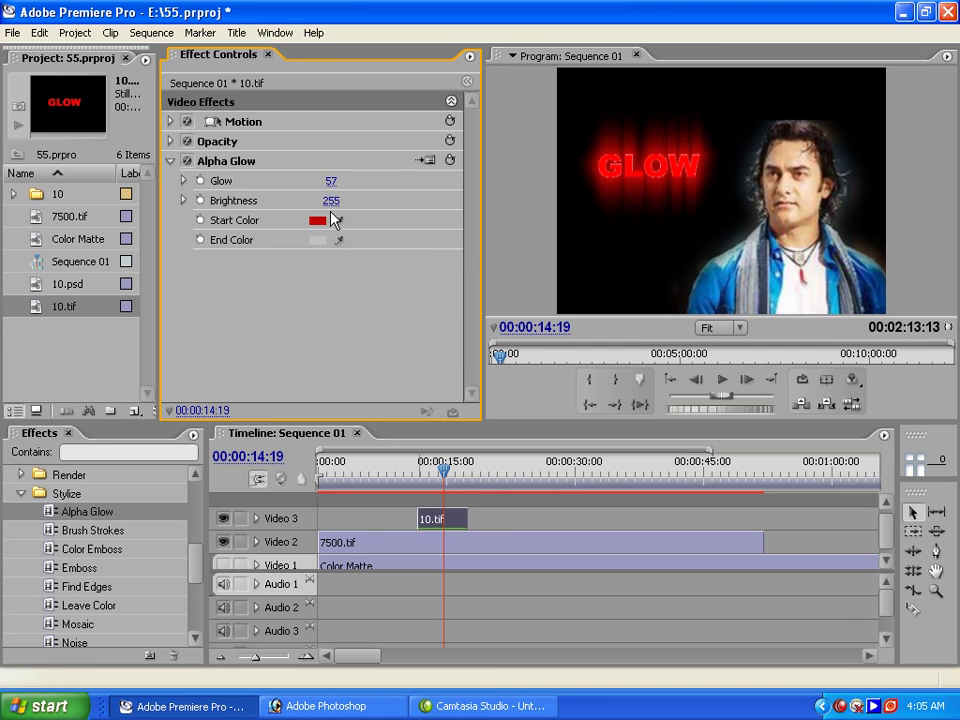
Lower the glow brightness slightly and try a yellow-green Start Color.
left_click_drag(340, 202, 331, 203)
left_click(316, 221)
left_click_drag(510, 298, 510, 268)
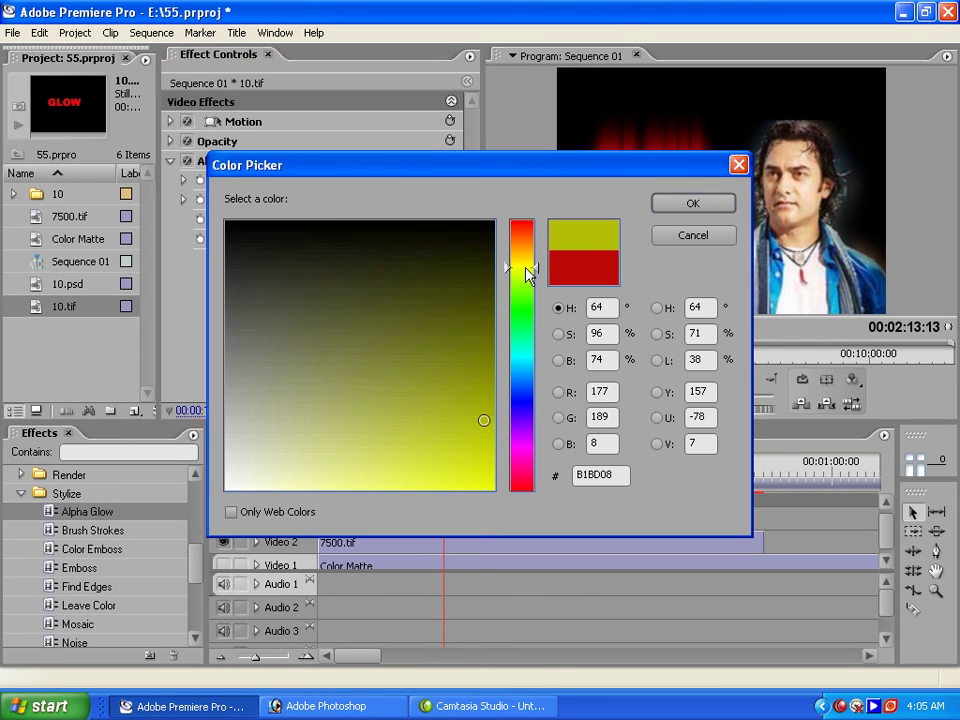
left_click(415, 406)
left_click(690, 205)
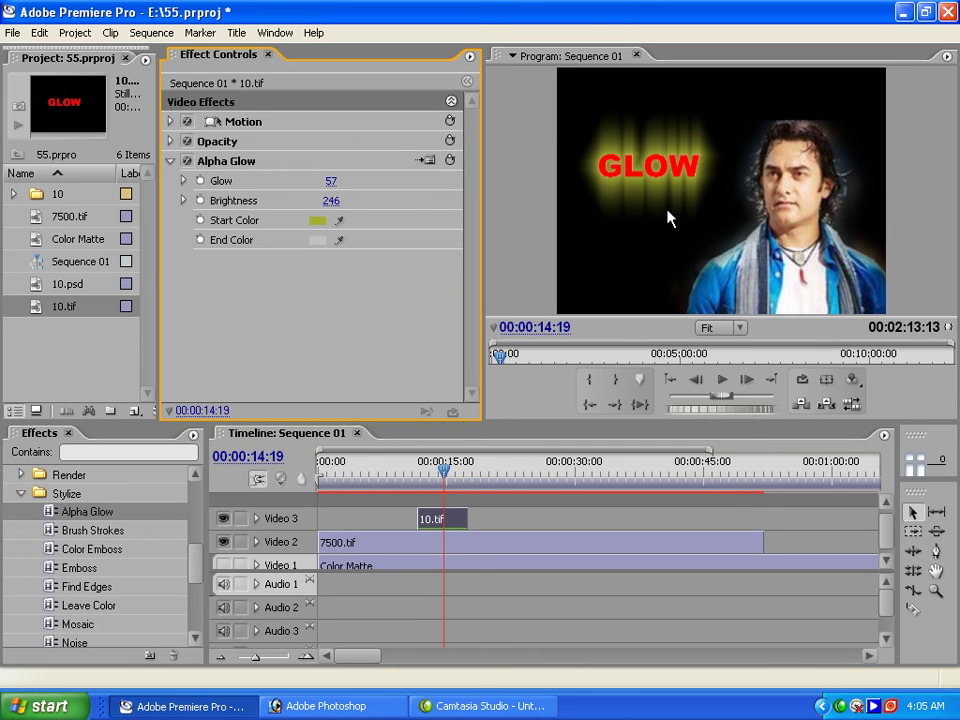
Set the Alpha Glow to Glow 33, Brightness 255 and blue Start Color 4034AD.
mouse_move(330, 181)
left_mouse_down()
mouse_move(397, 189)
mouse_move(302, 191)
left_mouse_up()
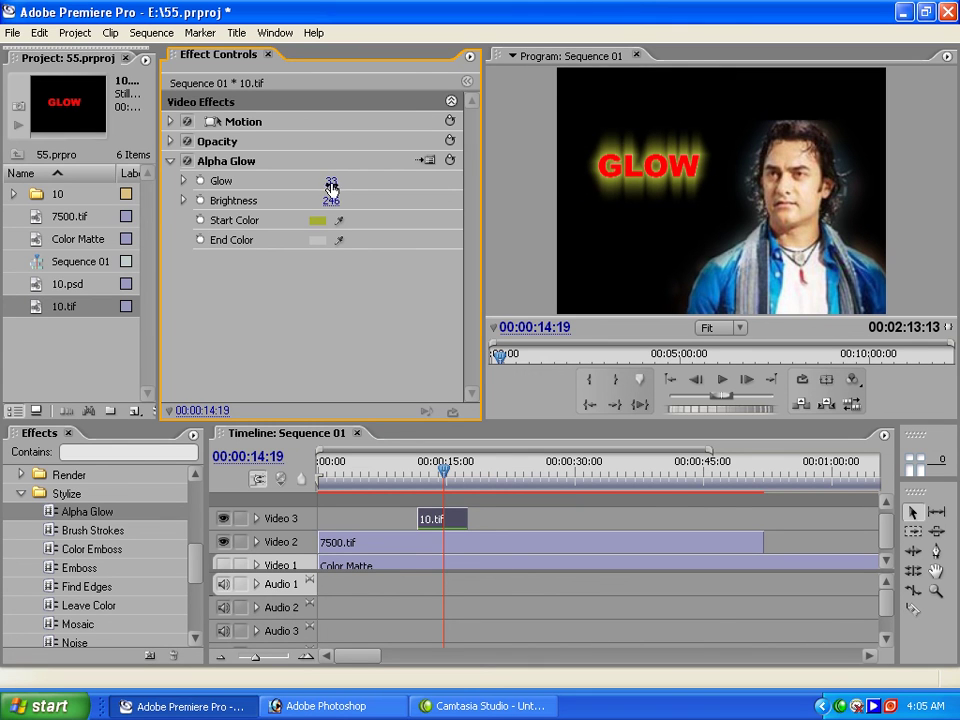
left_click_drag(331, 201, 375, 216)
left_click(317, 220)
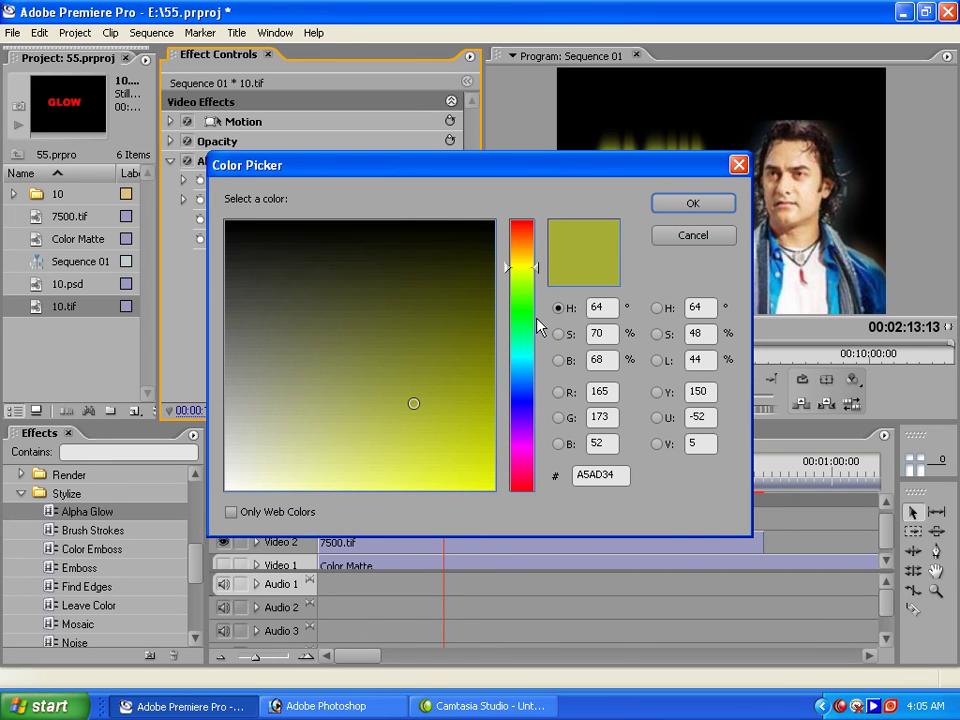
left_click(521, 405)
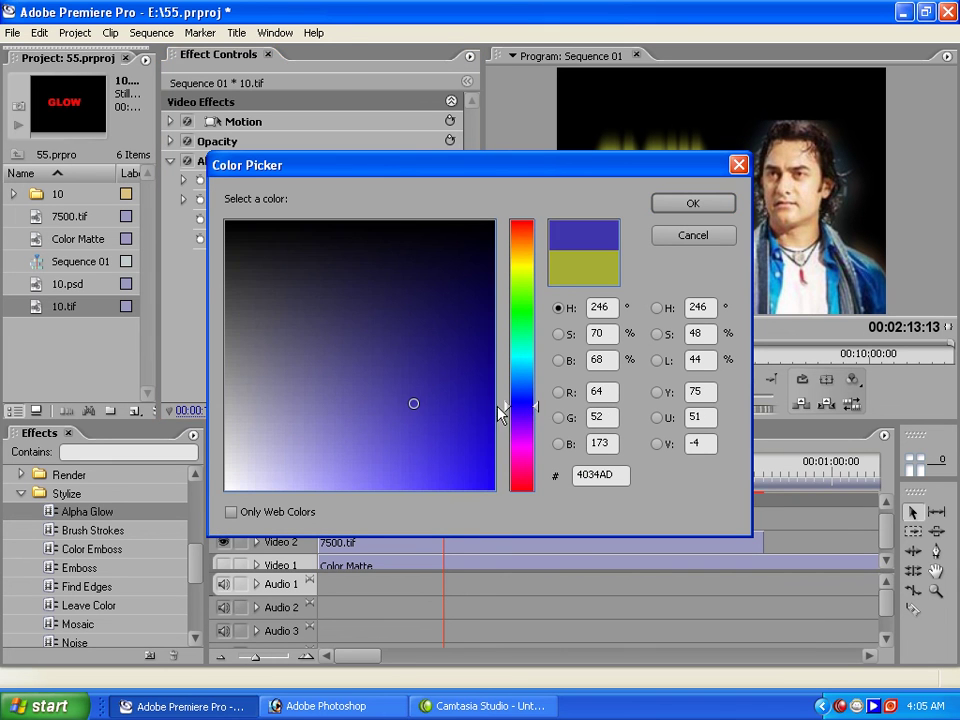
left_click(663, 207)
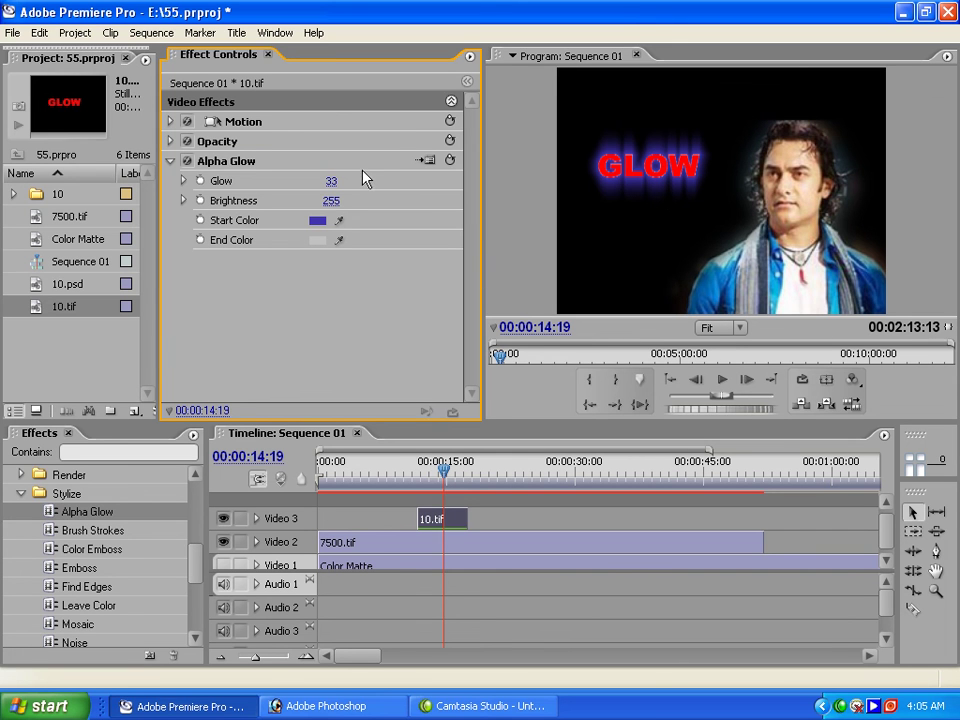
Make the glow Start Color near-white F1F0F7, with Glow 34 and Brightness 249.
left_click_drag(332, 181, 383, 190)
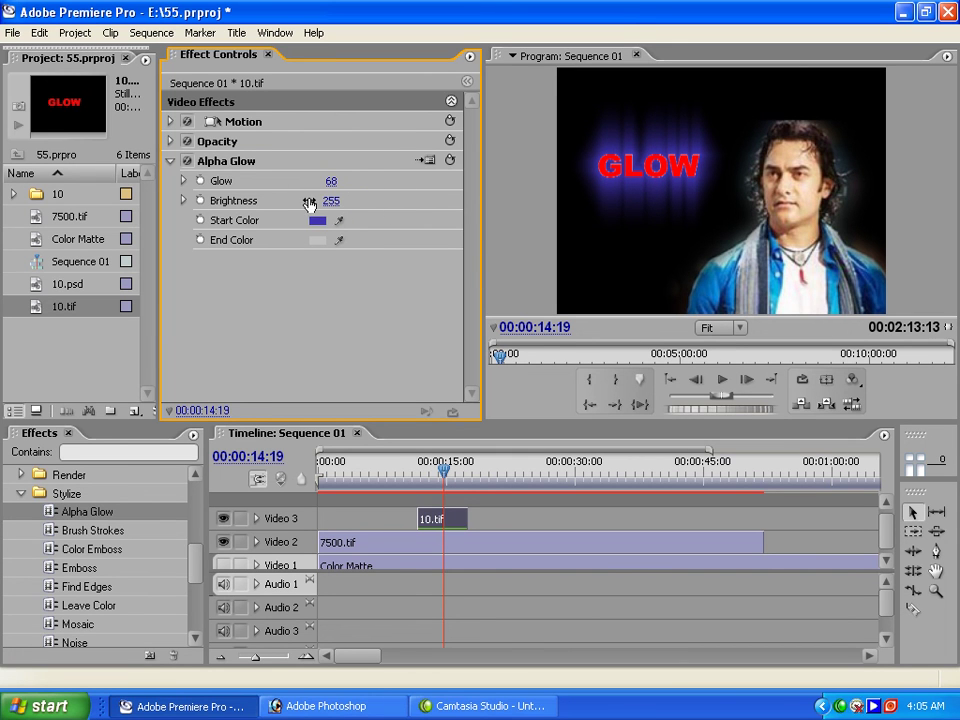
left_click(317, 220)
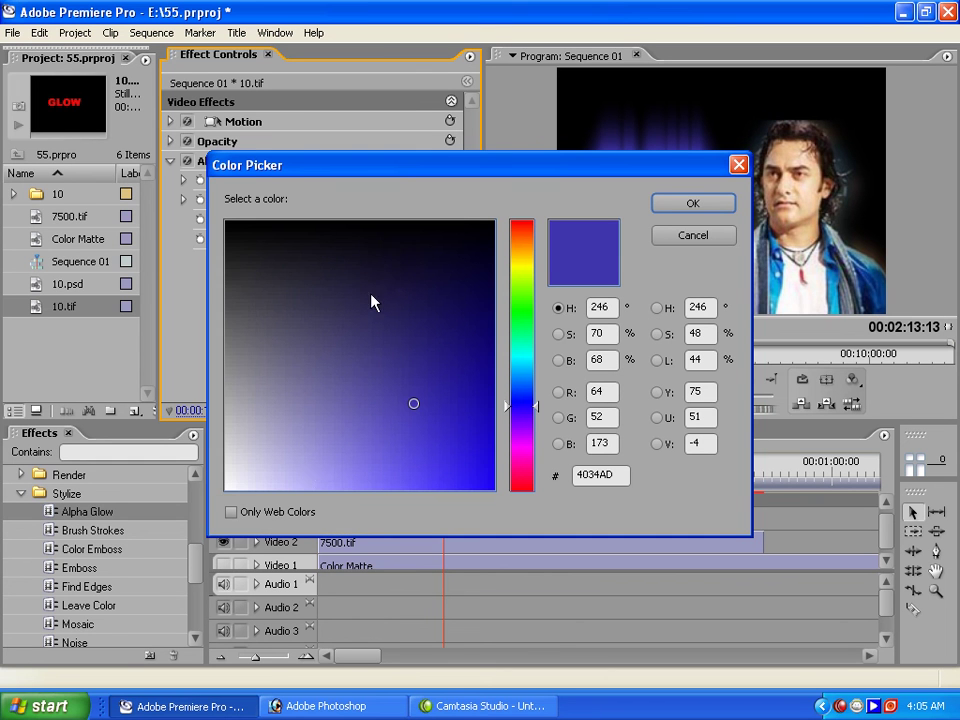
left_click(234, 485)
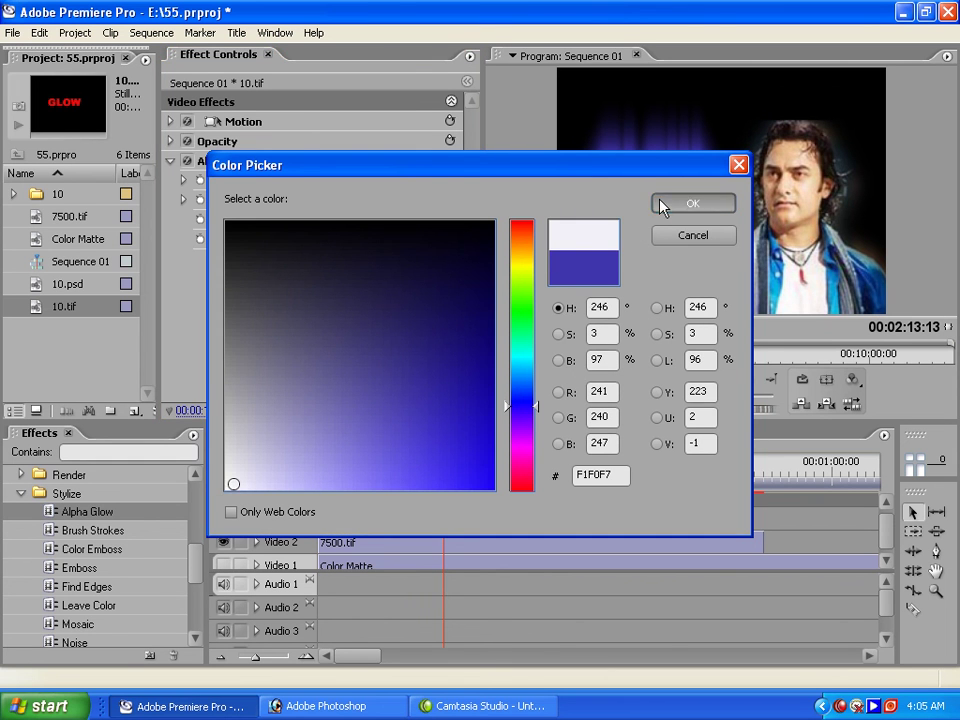
left_click(661, 206)
mouse_move(332, 188)
left_mouse_down()
mouse_move(285, 192)
mouse_move(332, 188)
mouse_move(311, 211)
mouse_move(358, 184)
mouse_move(331, 189)
left_mouse_up()
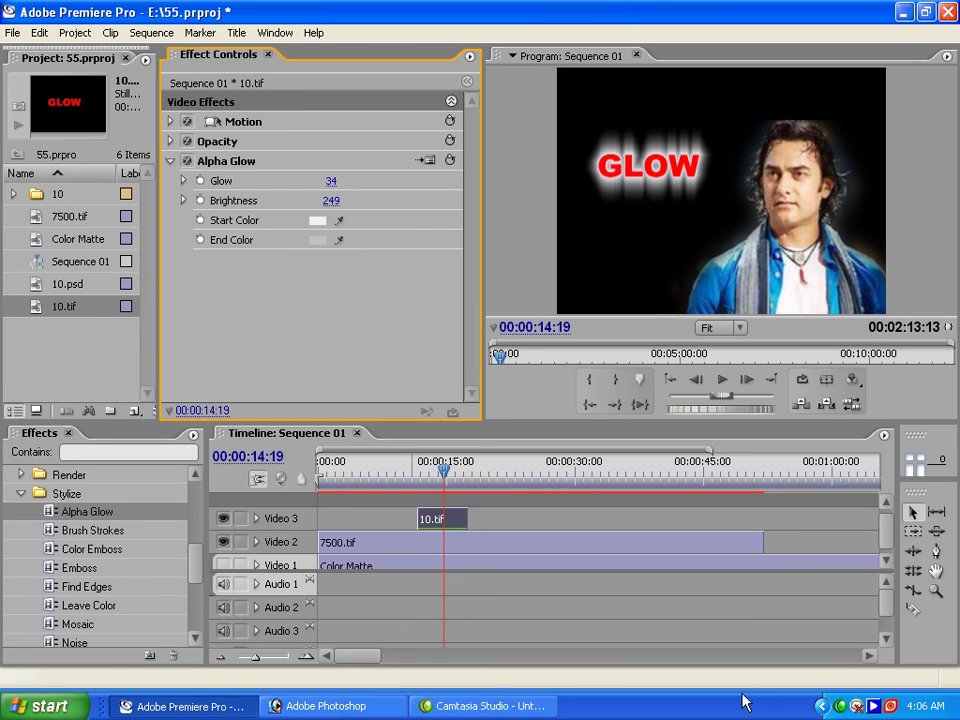
Restore the Camtasia Recorder window from the system tray to stop recording.
left_click(842, 710)
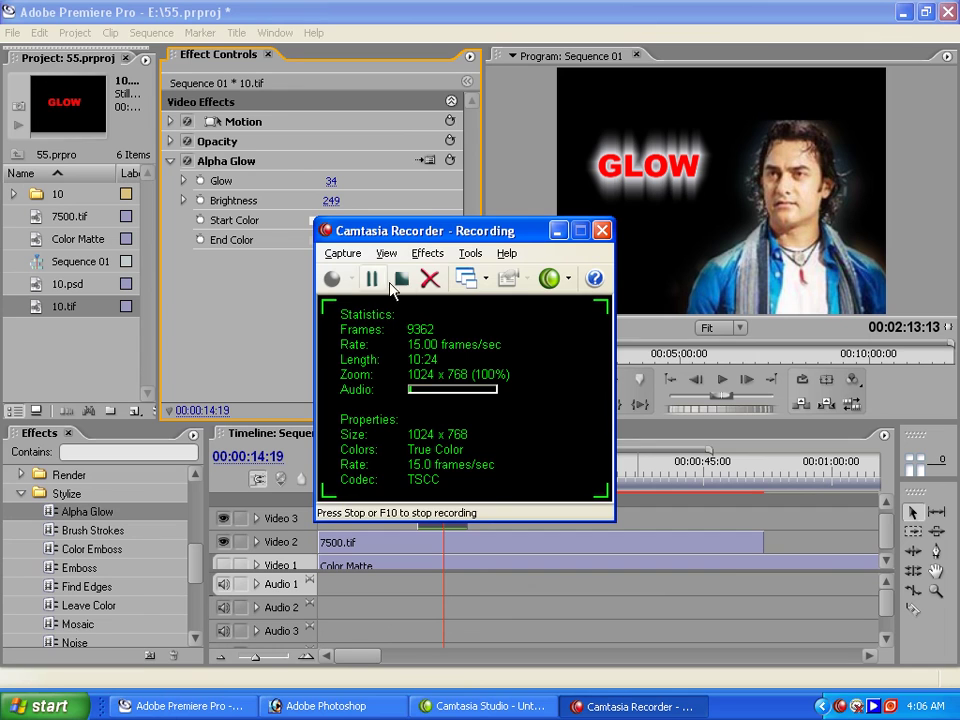